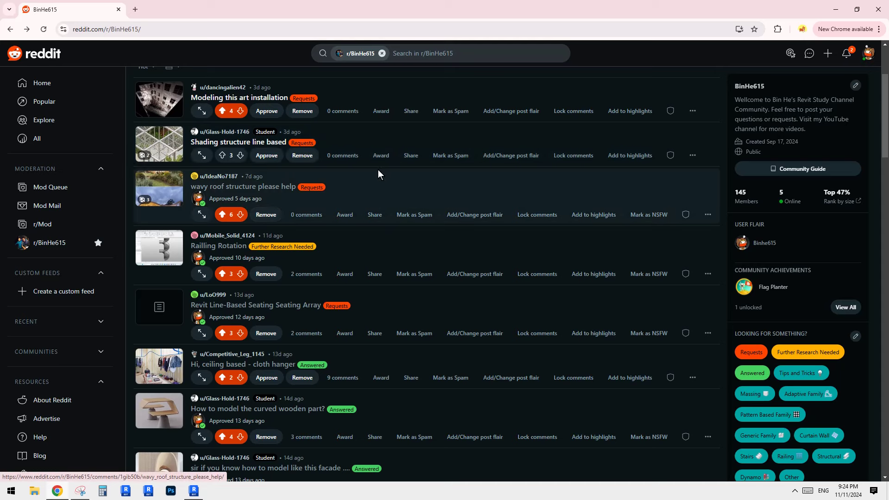
View all three reference photos in the "wavy roof structure please help" post full size, and close the viewer
left_click(270, 195)
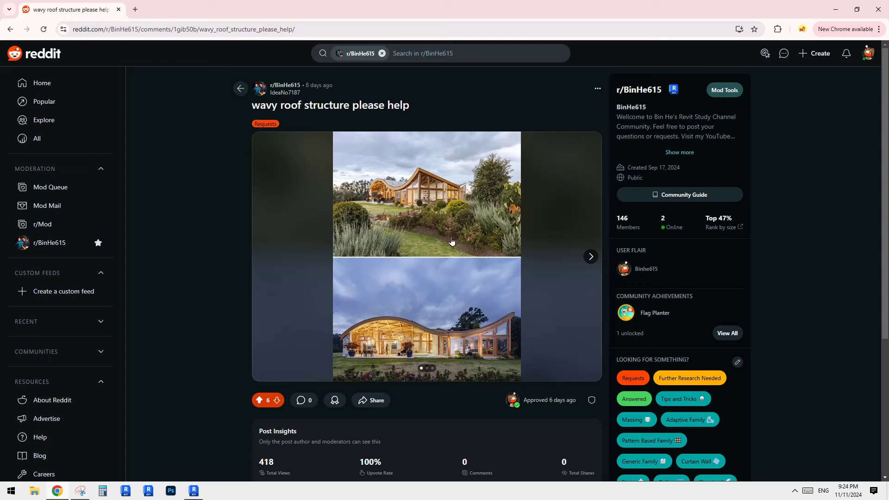
left_click(495, 254)
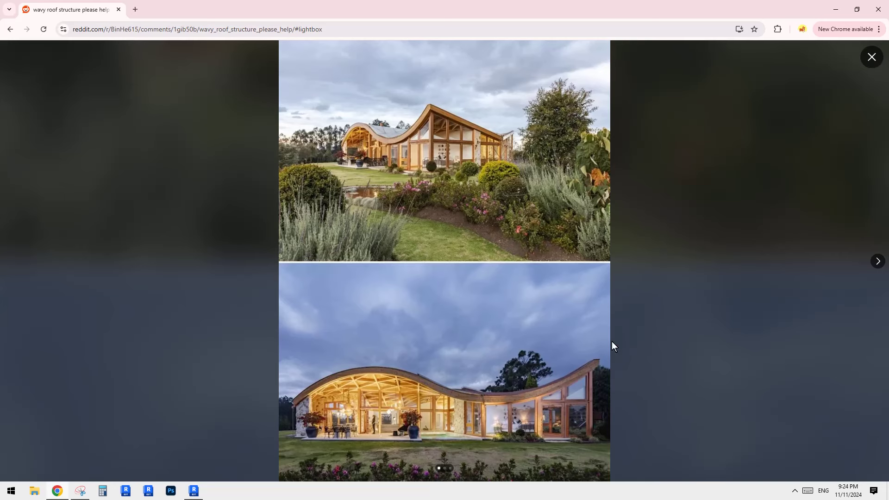
left_click(875, 261)
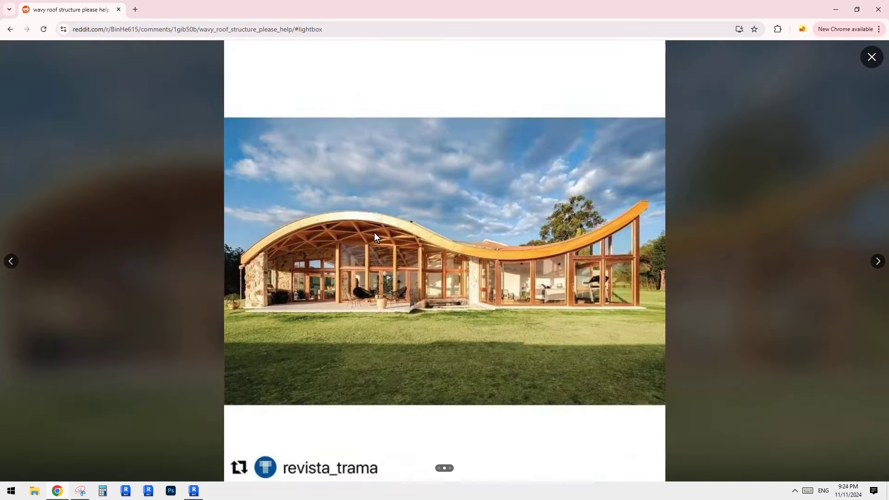
left_click(877, 261)
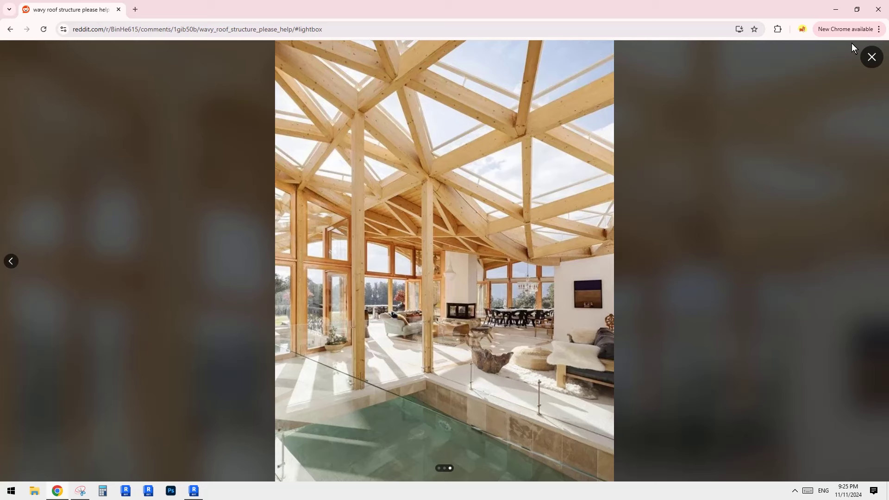
left_click(870, 56)
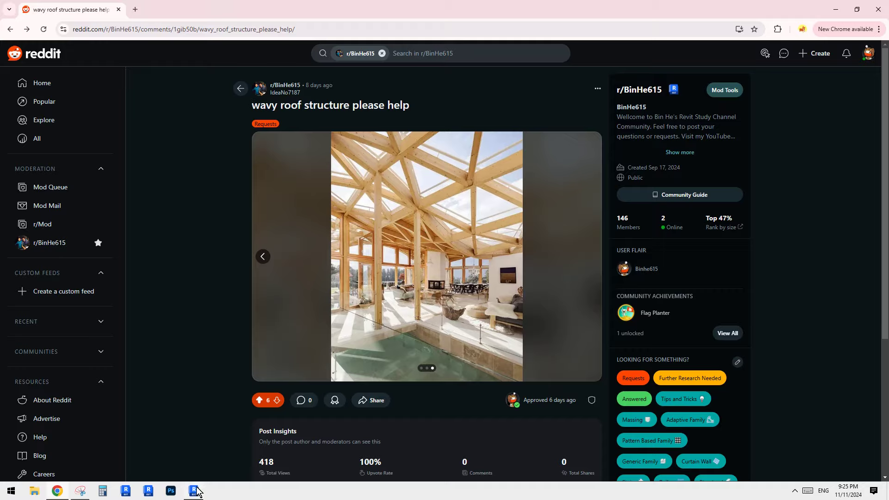
Switch to Revit and create a new project from the Architectural Template
left_click(195, 491)
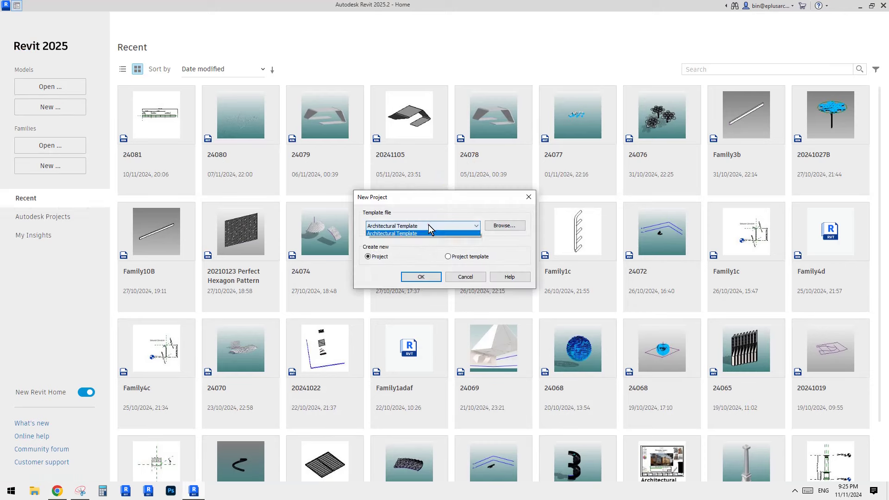
left_click(440, 225)
left_click(415, 274)
left_click(421, 275)
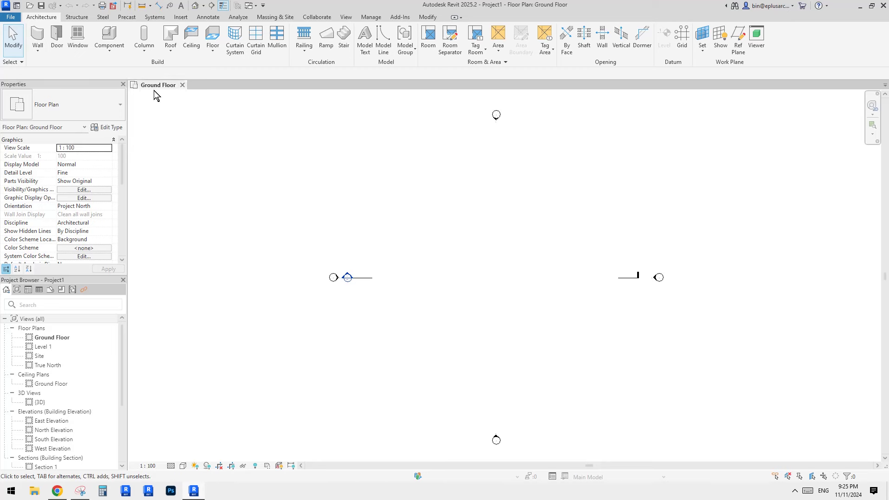
Switch to Chrome to recheck the interior roof structure photo, and return to the Revit project
left_click(113, 57)
left_click(60, 492)
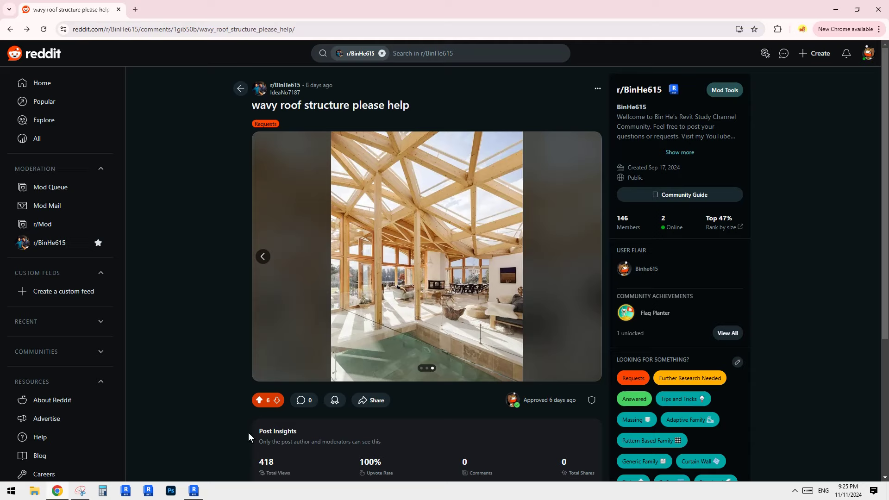
left_click(194, 491)
middle_click_drag(439, 239, 427, 244)
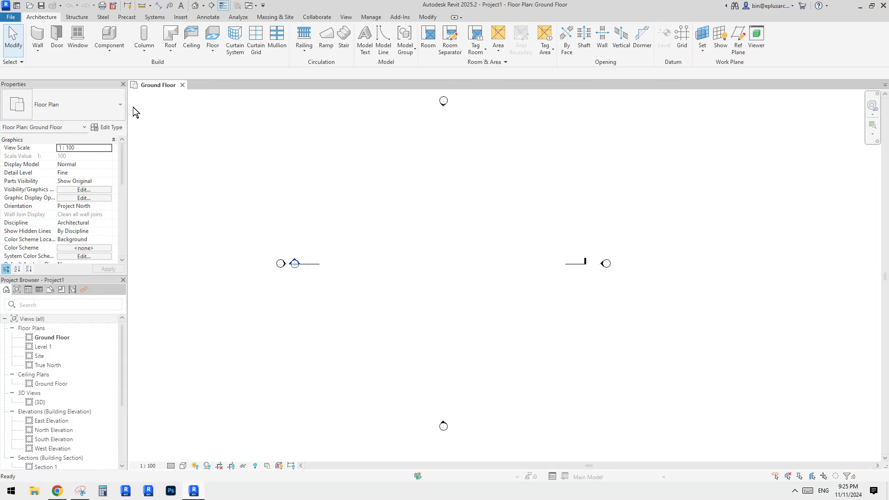
Start a model-in-place family in the Mass category and accept its suggested name
left_click(106, 50)
left_click(119, 87)
left_click(118, 88)
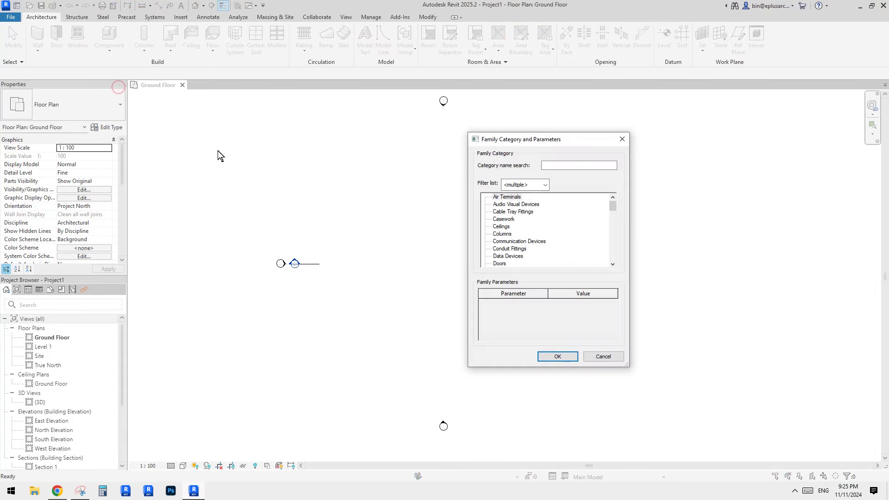
left_click_drag(509, 141, 486, 143)
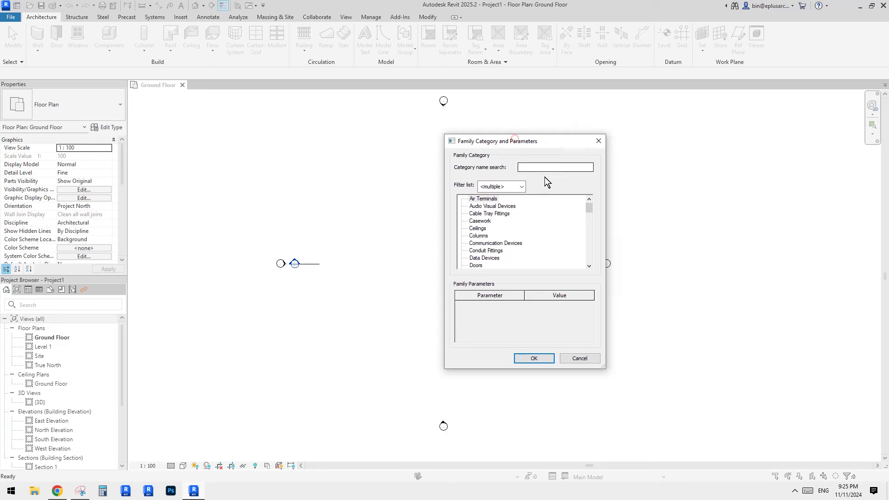
mouse_move(590, 214)
left_mouse_down()
mouse_move(592, 224)
mouse_move(592, 201)
mouse_move(588, 251)
mouse_move(588, 227)
left_mouse_up()
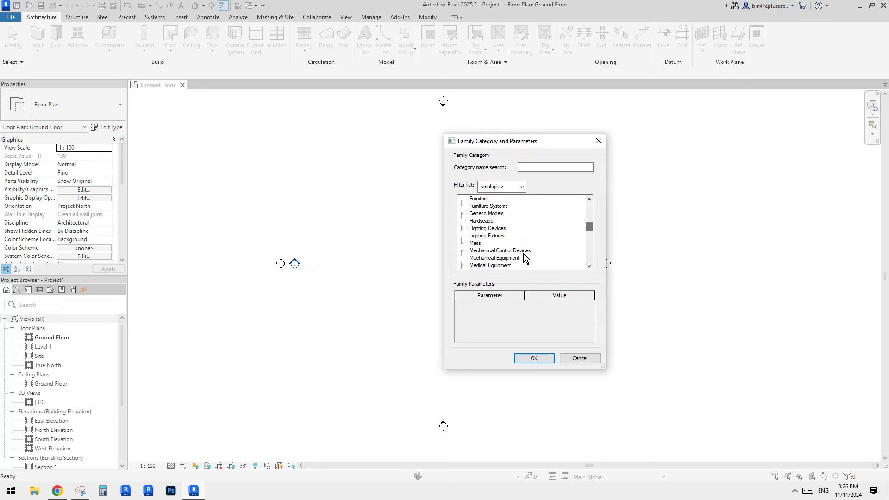
left_click(476, 243)
left_click(533, 358)
left_click(455, 261)
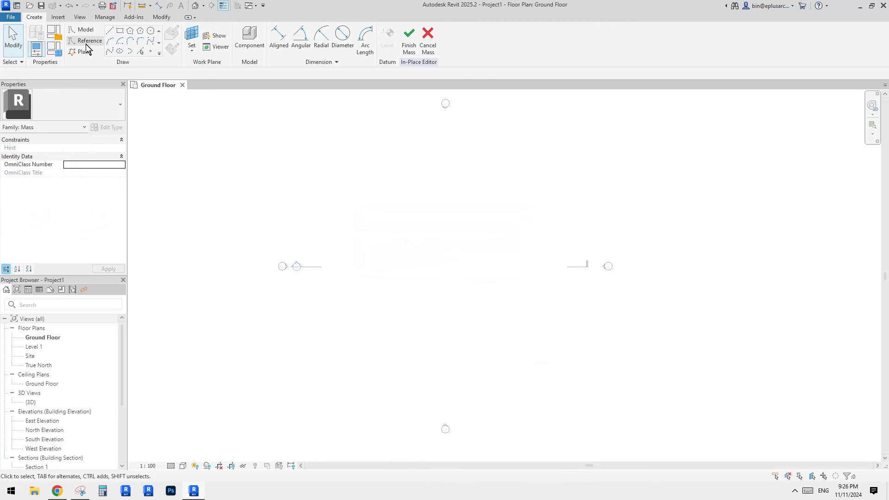
Sketch a nearly horizontal three-point reference spline about 22,280 mm long in the lower part of the Ground Floor plan
left_click(86, 44)
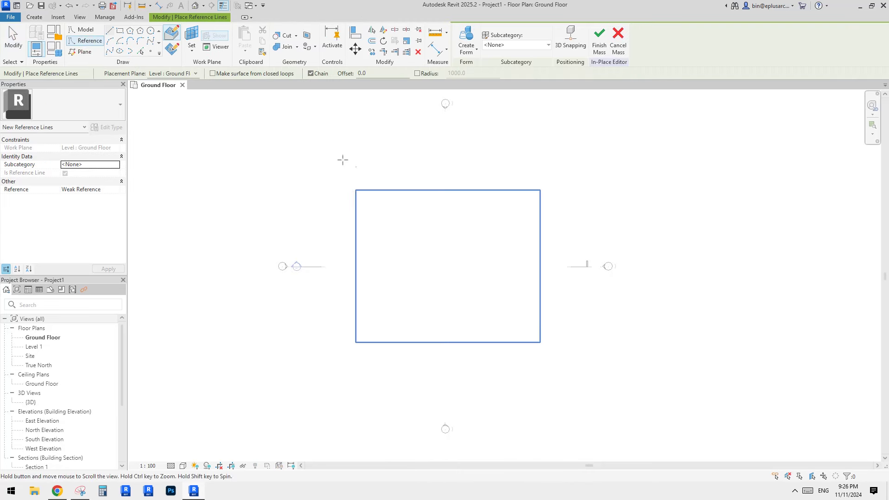
scroll(367, 184, "up", 2)
left_click(109, 54)
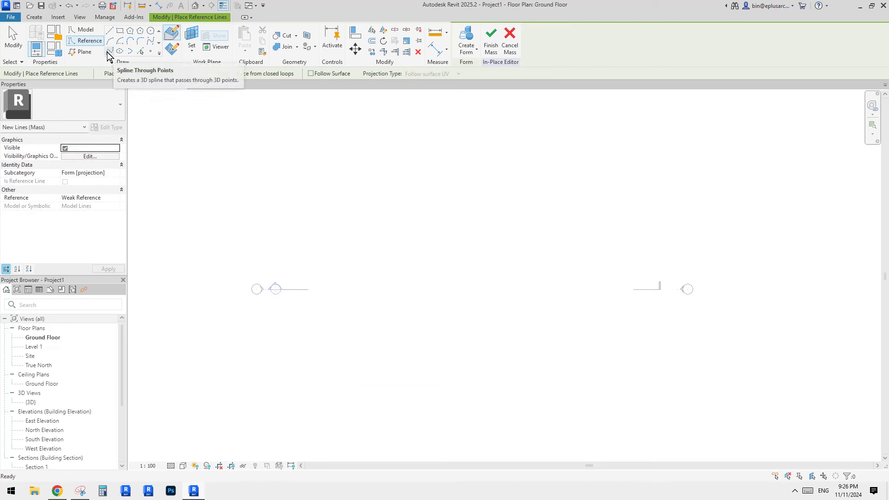
left_click(107, 54)
left_click(384, 327)
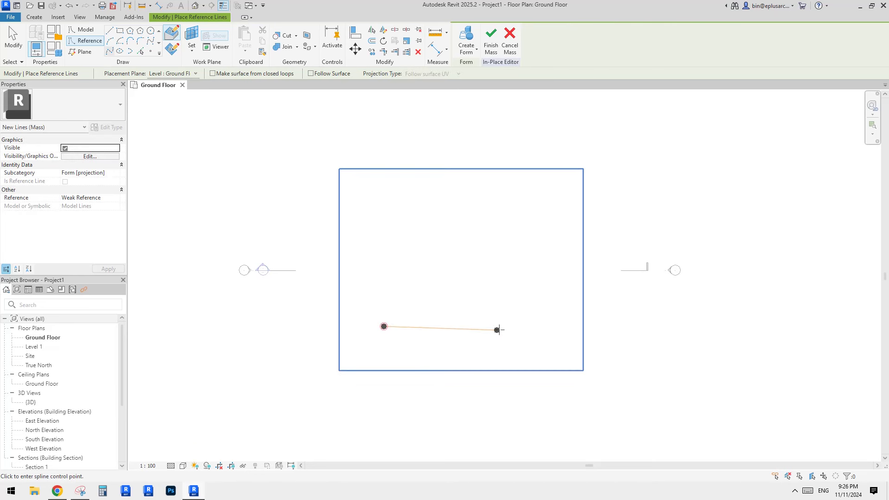
left_click(477, 326)
left_click(574, 327)
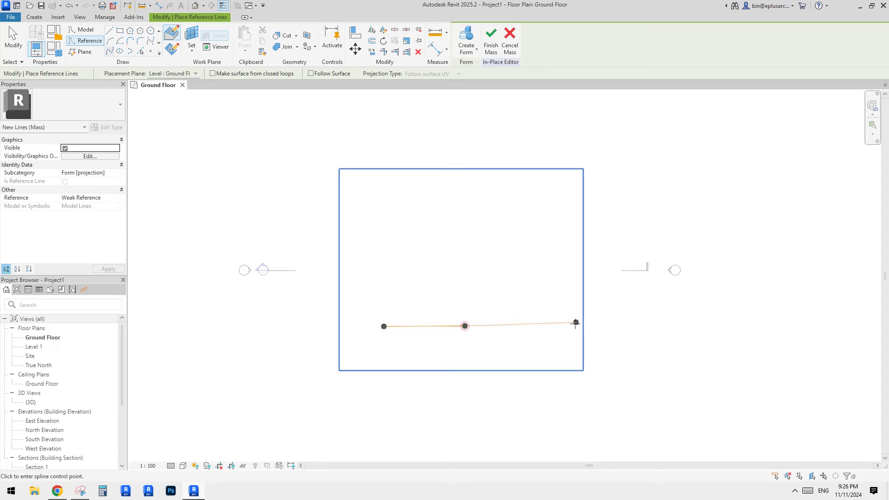
key("Escape")
key("Escape")
Copy the reference spline twice upward in the plan, making three roughly parallel splines
left_click(548, 325)
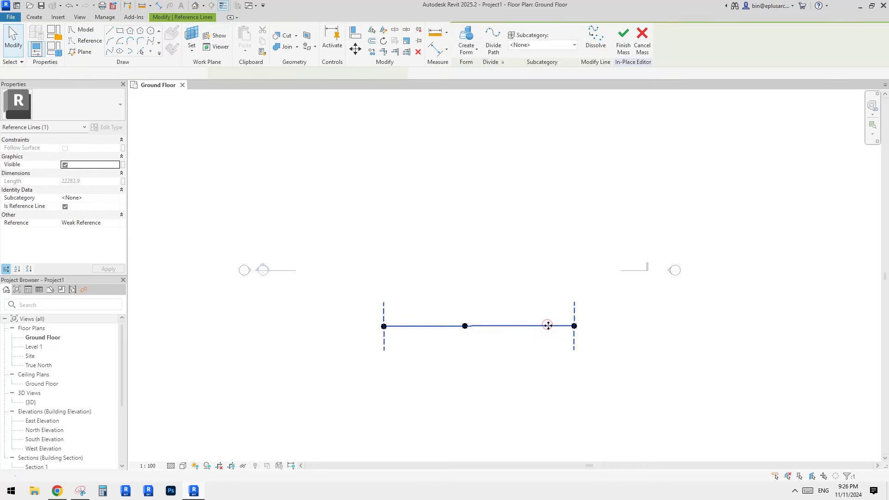
key("c")
key("o")
left_click(547, 325)
left_click(546, 250)
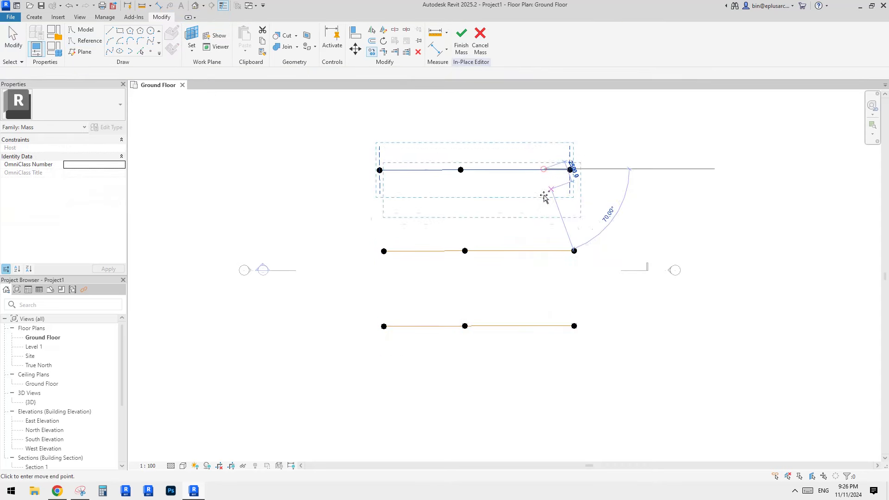
left_click(542, 170)
key("Escape")
Create a surface form from the three reference splines and open the default 3D view
left_click(460, 40)
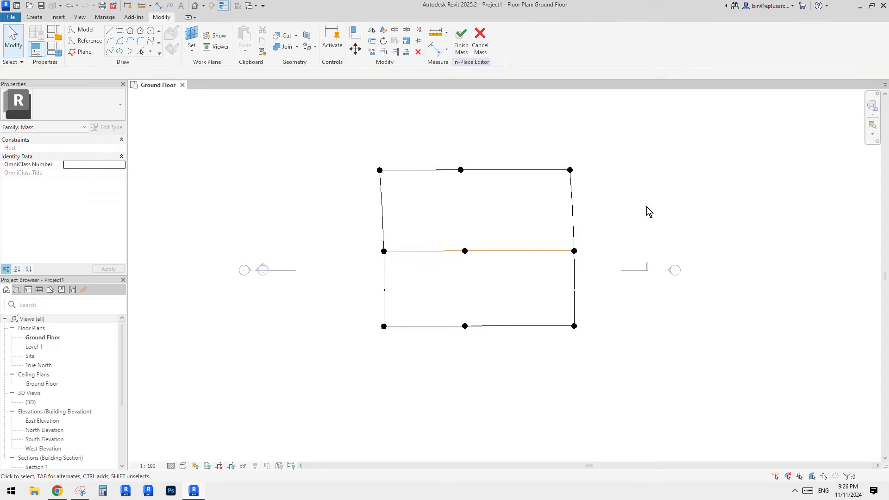
left_click(195, 5)
scroll(536, 276, "up", 4)
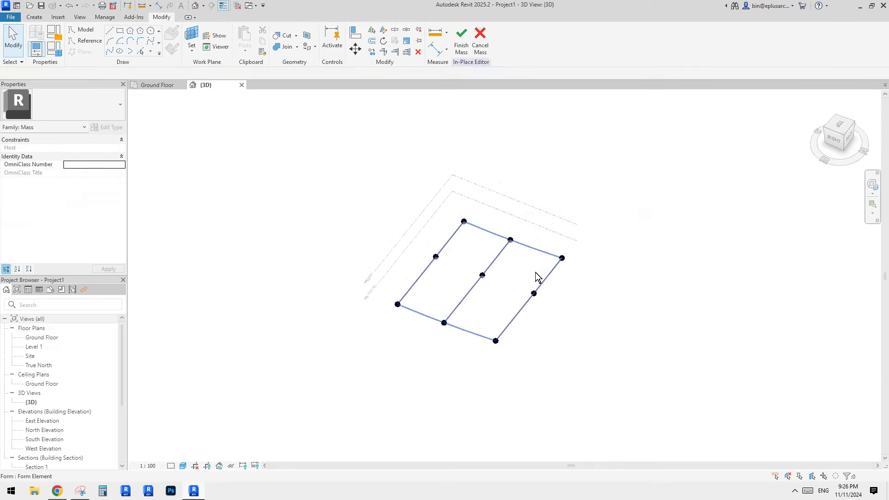
middle_click_drag(582, 264, 496, 239, "shift")
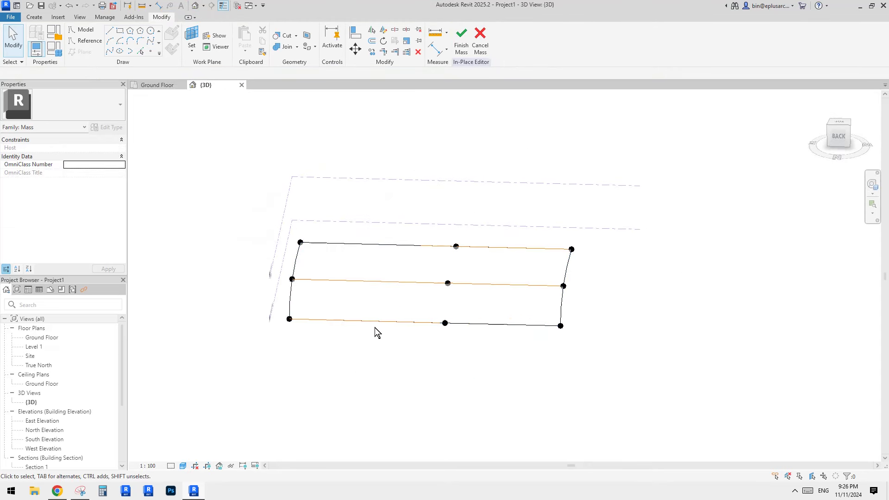
middle_click_drag(370, 325, 429, 349, "shift")
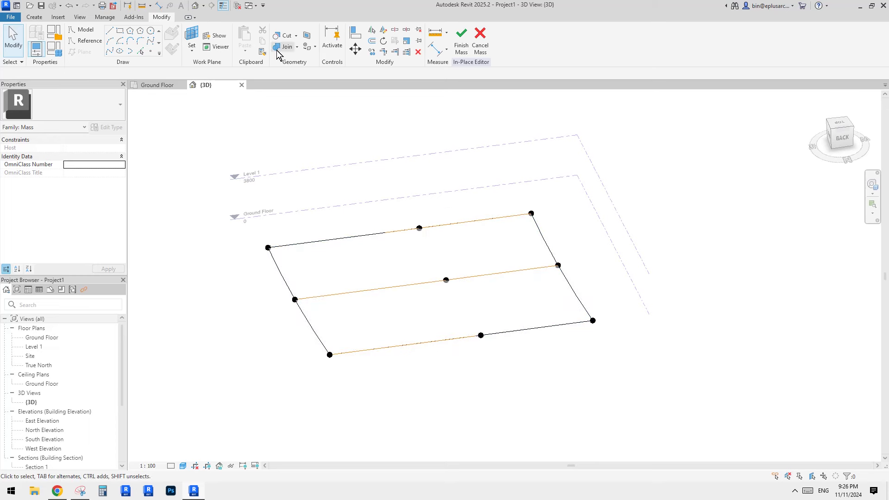
Temporarily hide the surface form so that only the three reference splines remain in the 3D view
left_click(150, 51)
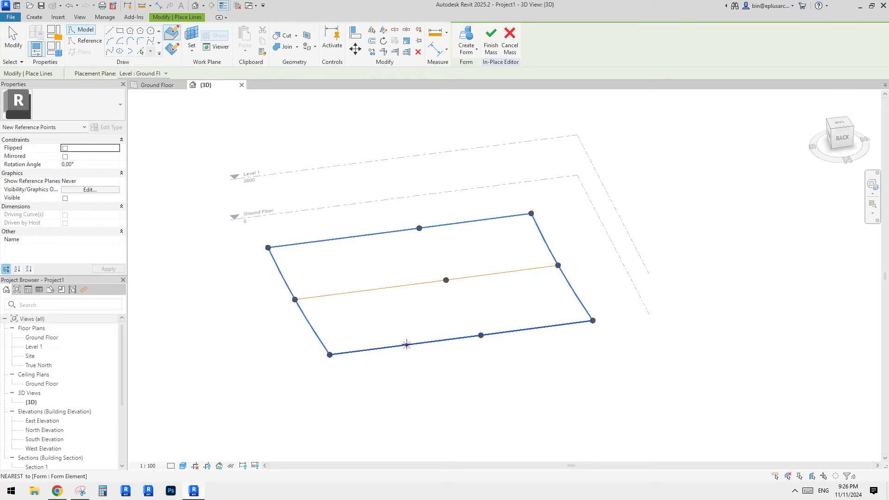
key("Escape")
left_click(542, 284)
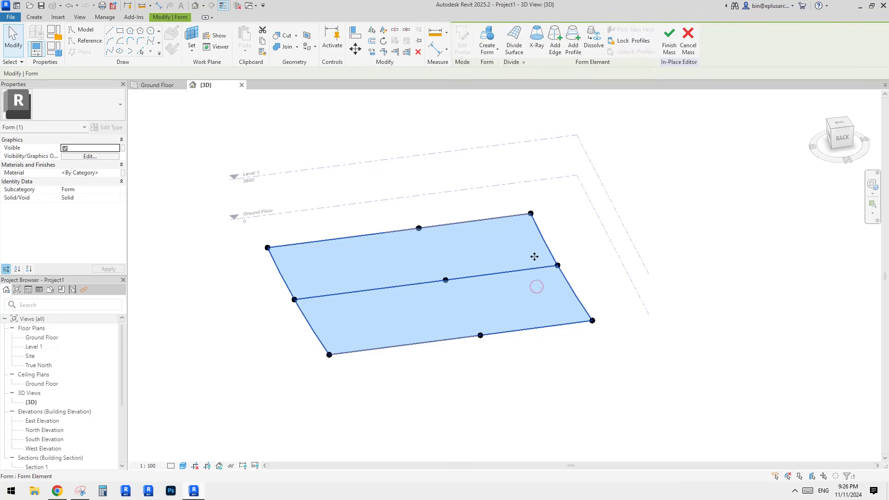
key("c")
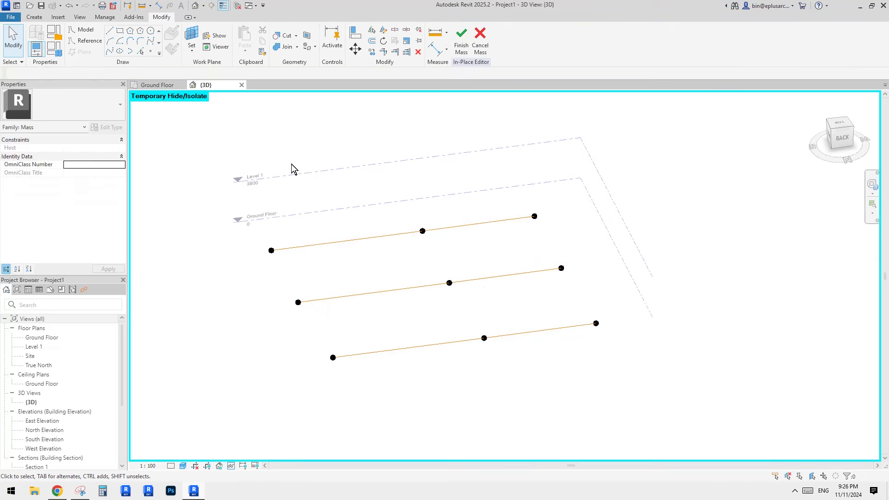
Place a reference point on each of the three splines, roughly midway between its left end point and middle point
scroll(484, 280, "up", 1)
left_click(151, 51)
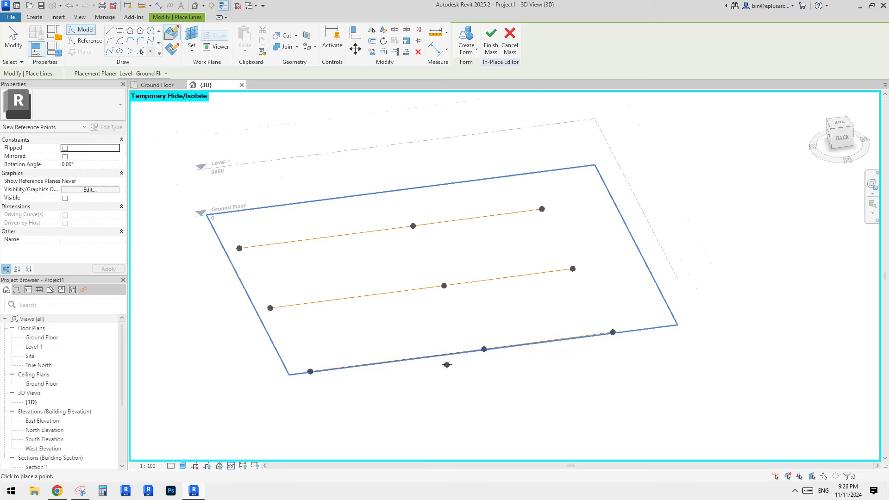
scroll(446, 365, "up", 1)
middle_click_drag(439, 371, 461, 408, "shift")
scroll(431, 381, "up", 2)
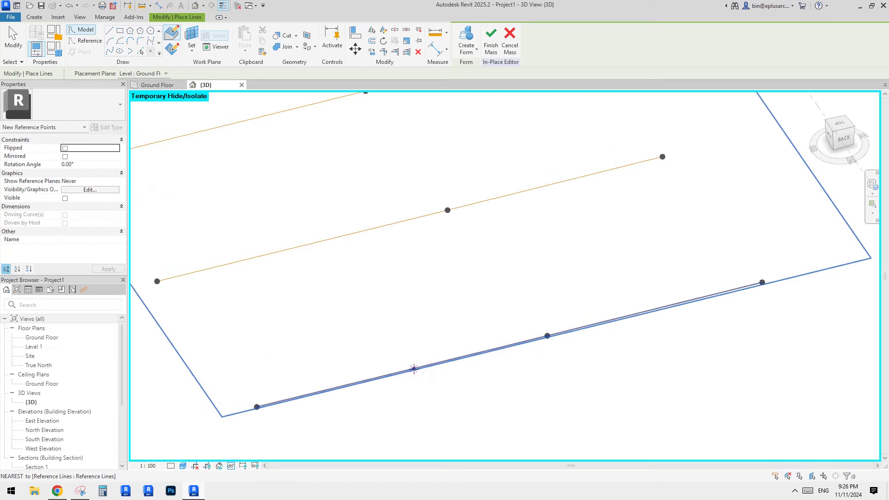
left_click(408, 369)
left_click(318, 241)
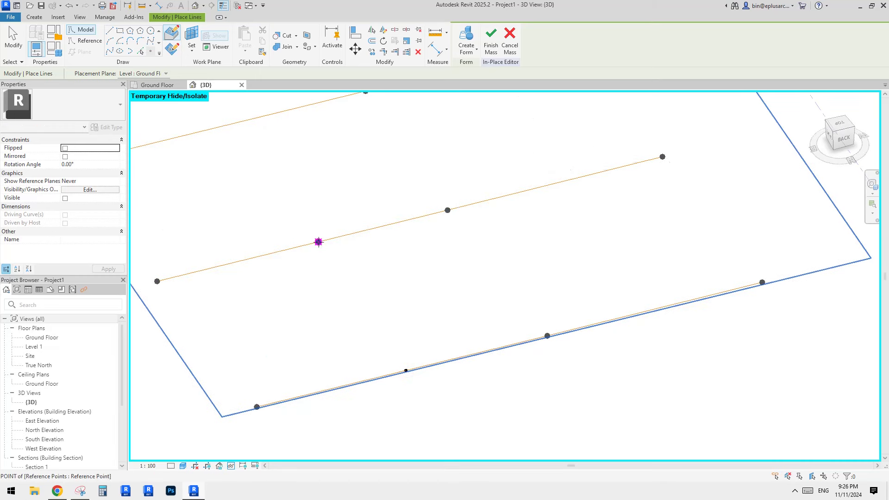
scroll(301, 259, "down", 1)
middle_click_drag(319, 242, 318, 247)
left_click(251, 171)
key("Escape")
Make the three newly placed reference points driving points of their splines
scroll(264, 180, "down", 1)
middle_click_drag(250, 171, 218, 157, "shift")
left_click_drag(209, 141, 264, 199)
middle_click_drag(243, 81, 237, 257, "shift")
left_click_drag(237, 253, 287, 405)
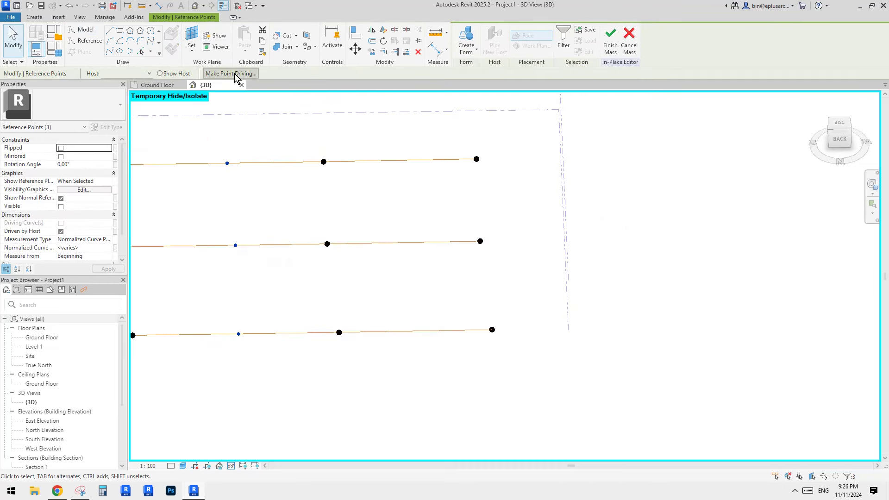
left_click(328, 178)
middle_click_drag(391, 263, 412, 280, "shift")
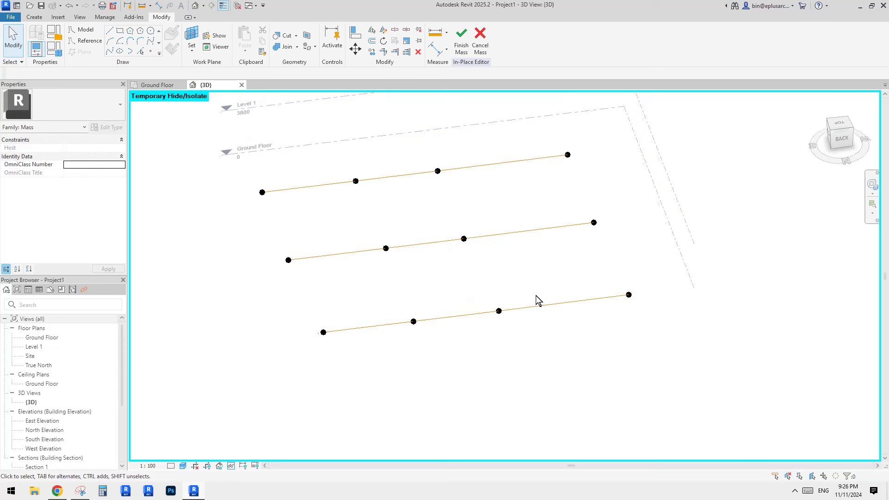
Reset the temporary hide/isolate so the surface form is shown again with the reference splines
middle_click_drag(537, 301, 351, 307, "shift")
left_click_drag(345, 308, 387, 329)
key("Escape")
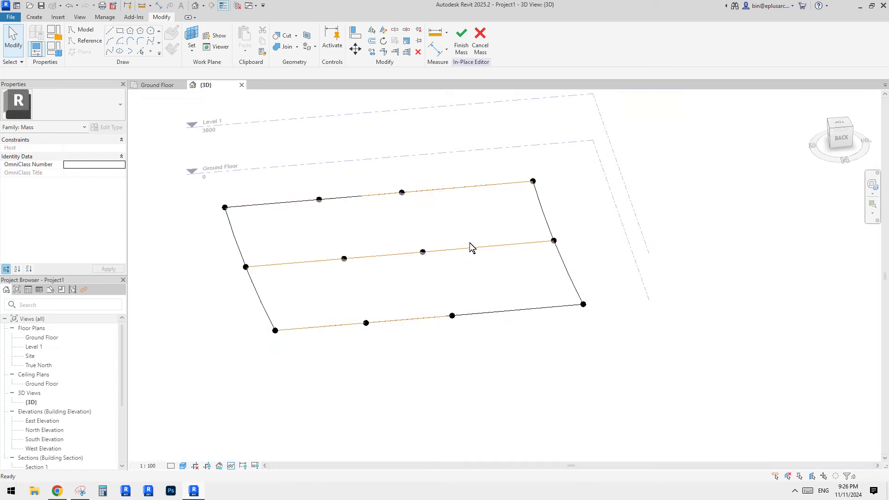
middle_click_drag(489, 265, 485, 290)
Create a new material in the material browser for the surface form
left_click(502, 243)
mouse_move(624, 281)
middle_mouse_down("shift")
mouse_move(519, 213)
mouse_move(624, 296)
middle_mouse_up("shift")
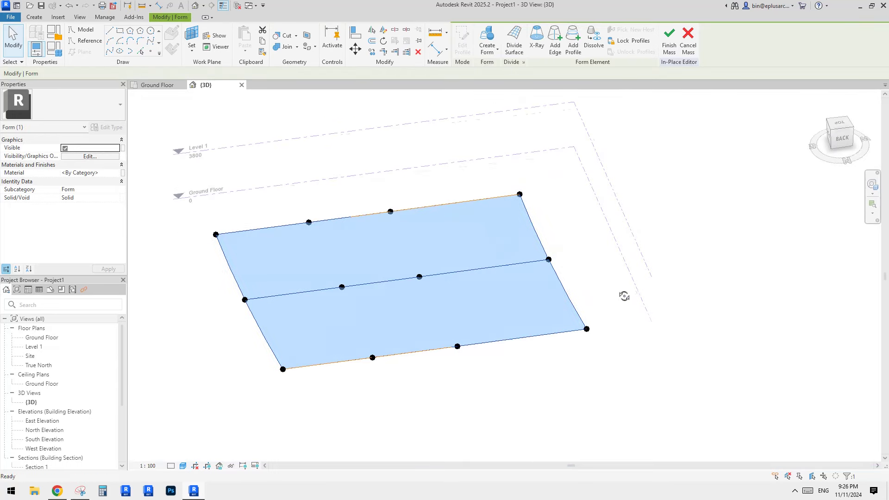
left_click(107, 172)
left_click(116, 173)
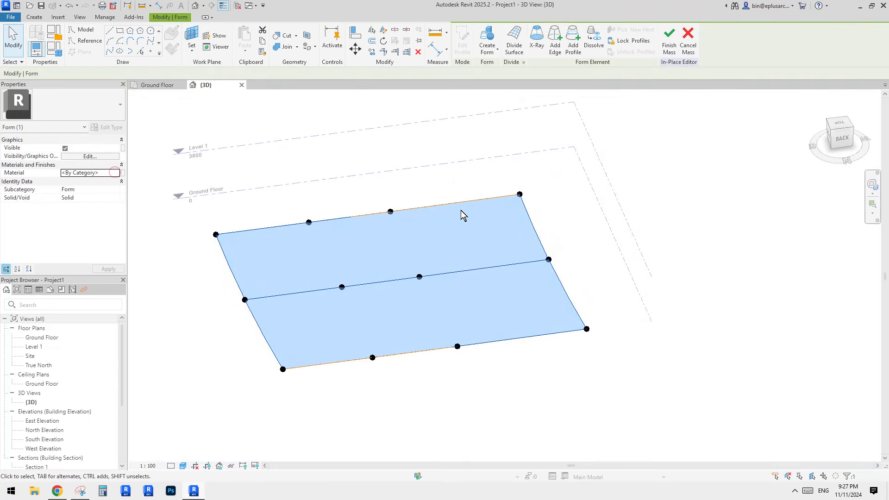
left_click(115, 173)
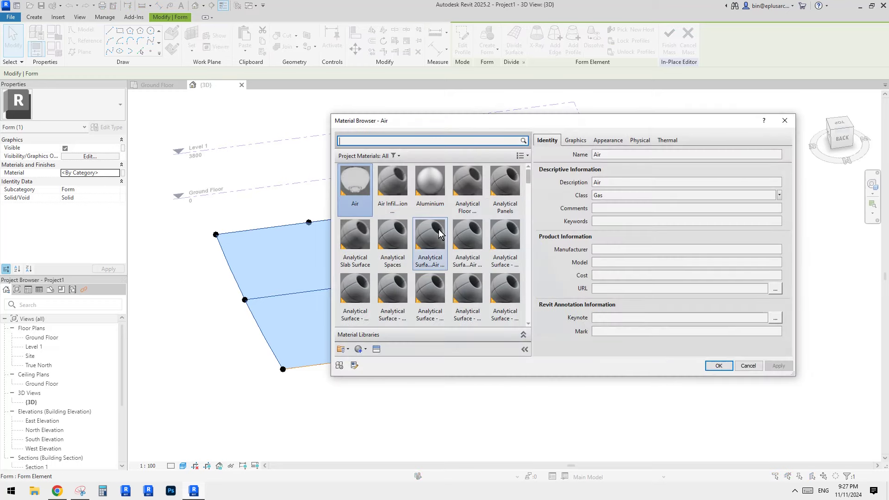
scroll(436, 273, "down", 1)
left_click(360, 348)
left_click(371, 321)
scroll(371, 320, "down", 5)
left_click(354, 239)
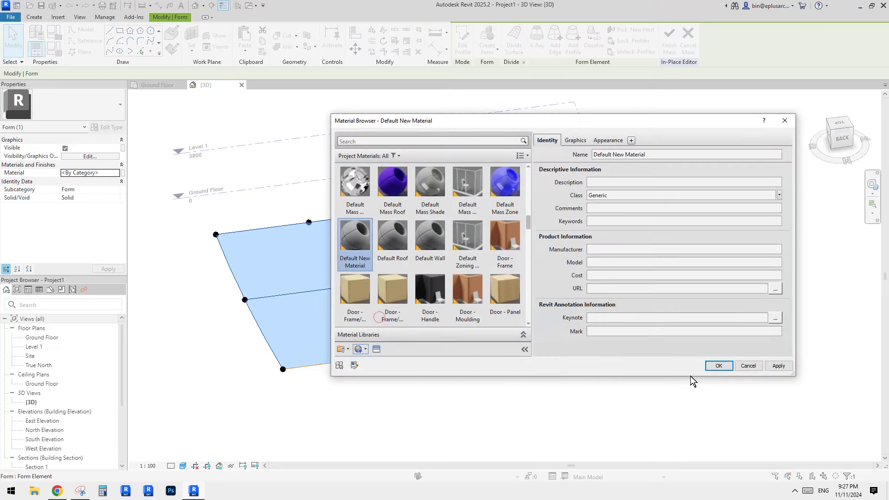
left_click(718, 366)
left_click(587, 387)
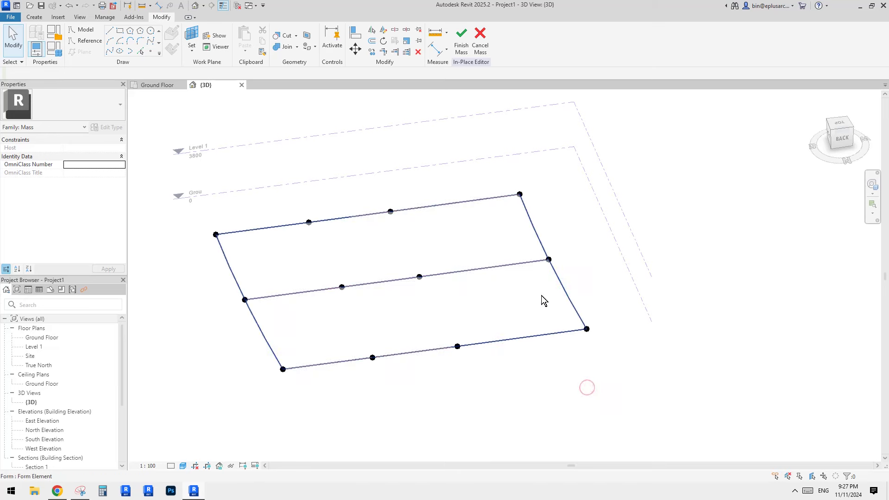
Set the 3D view's visual style to Shaded and assign Default New Material to the surface form
left_click(183, 466)
left_click(202, 428)
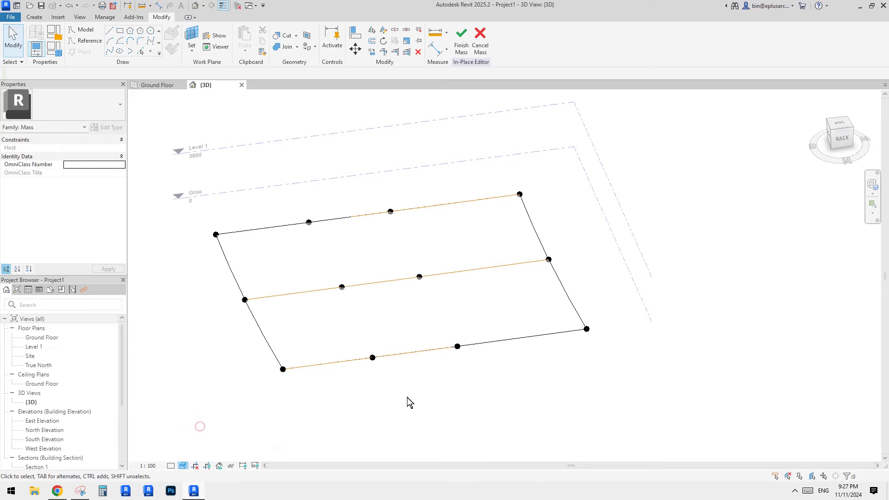
mouse_move(416, 419)
middle_mouse_down("shift")
mouse_move(476, 387)
mouse_move(464, 318)
middle_mouse_up("shift")
left_click(464, 318)
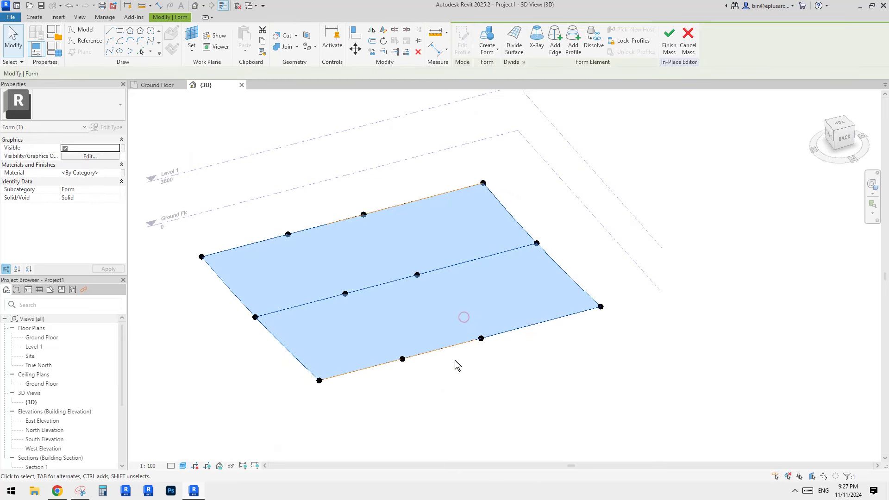
left_click(93, 172)
left_click(121, 173)
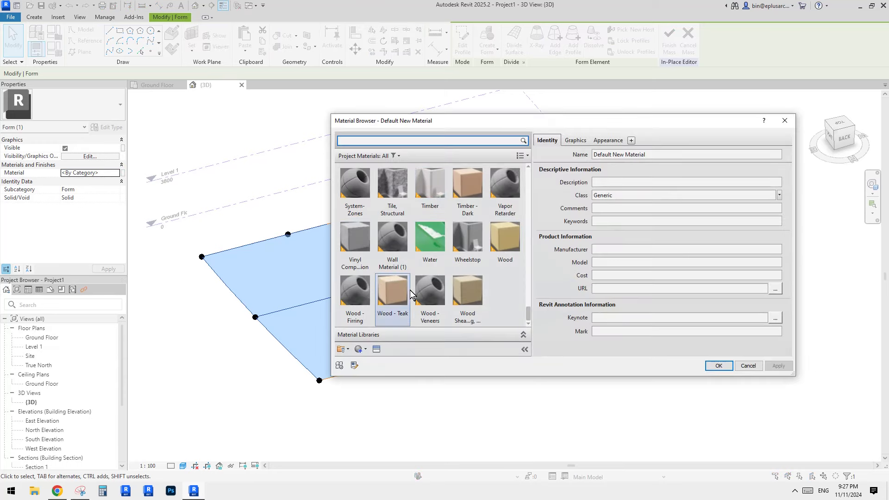
left_click(361, 349)
left_click(380, 324)
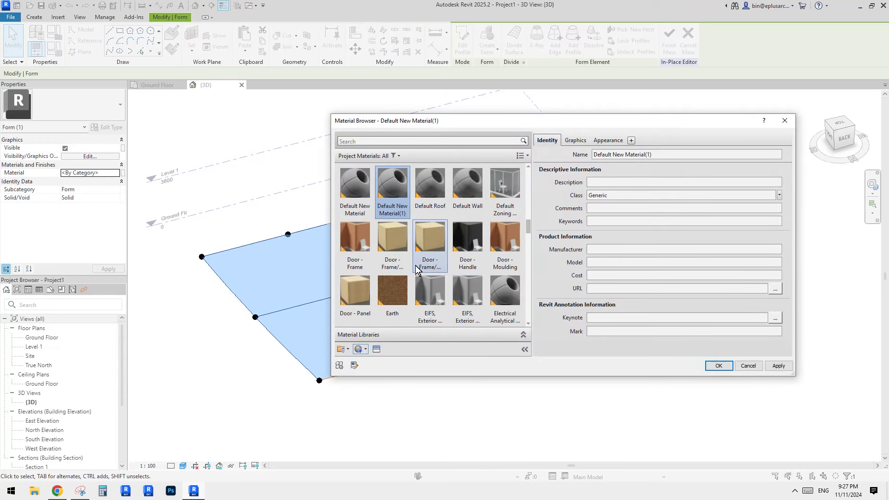
left_click(363, 197)
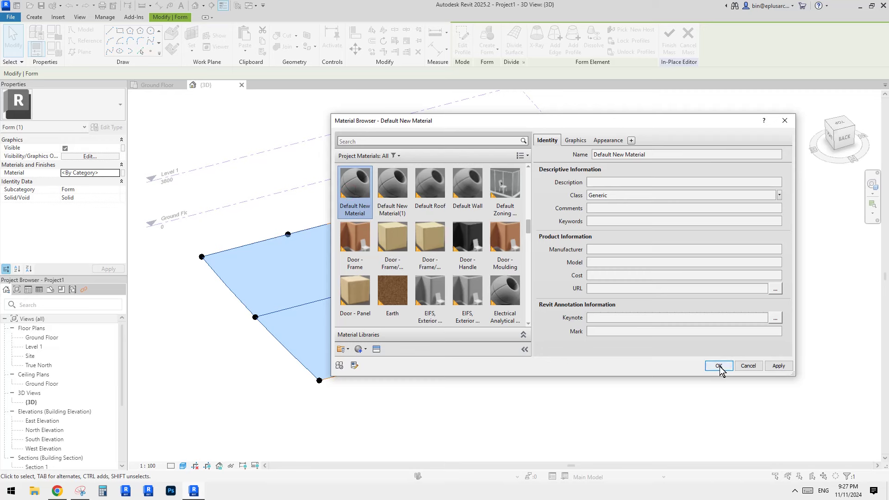
left_click(574, 141)
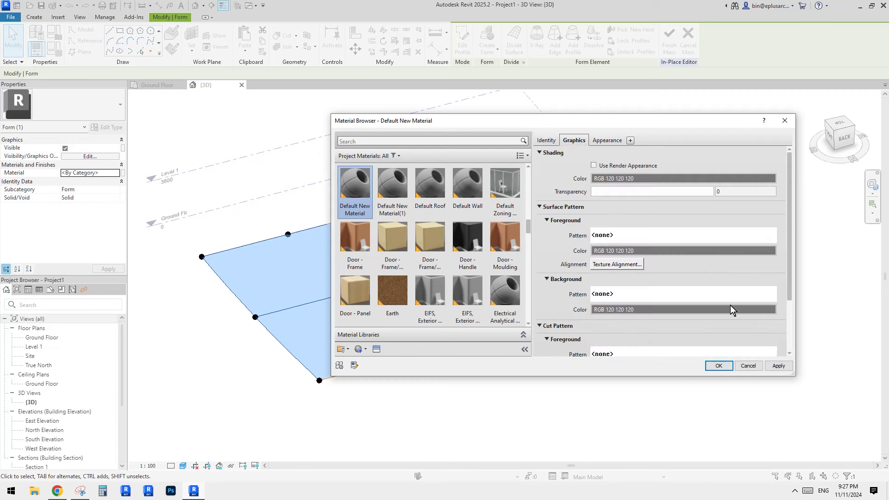
left_click(719, 366)
left_click(693, 309)
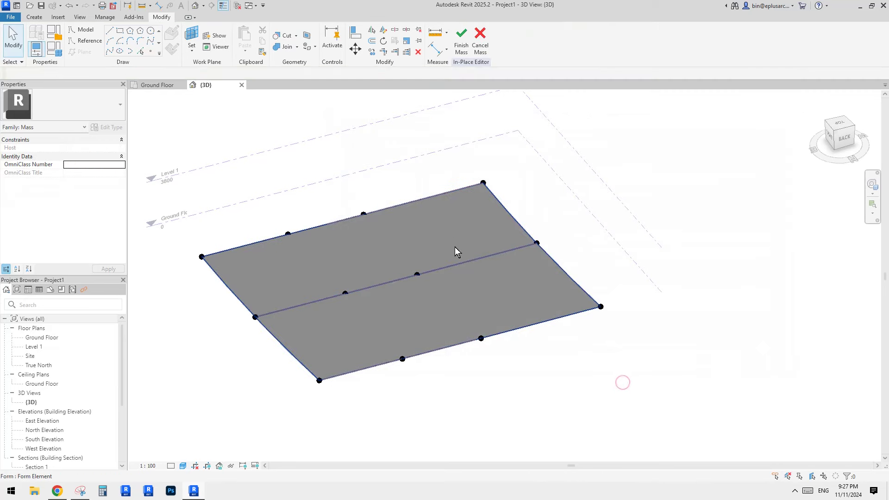
Move all twelve reference points of the surface straight up by about 4800 mm, working from the back view
middle_click_drag(484, 333, 365, 292, "shift")
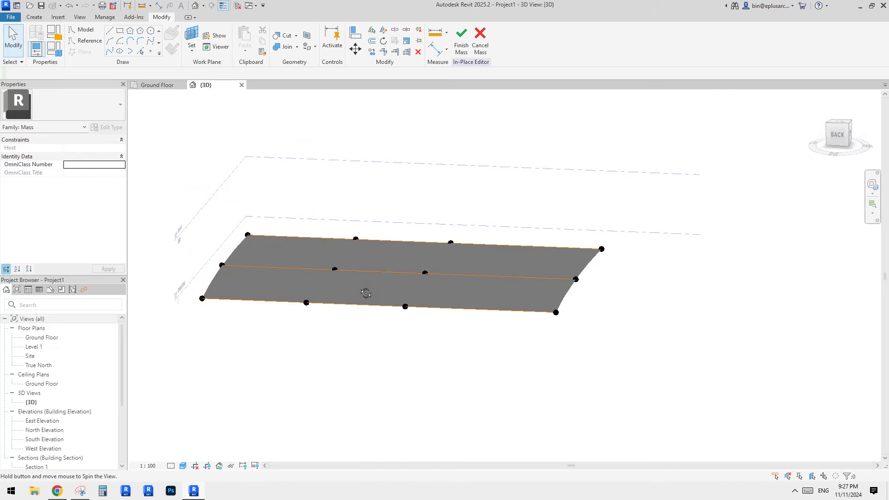
left_click(412, 275)
middle_click_drag(319, 271, 285, 294, "shift")
left_click_drag(192, 218, 294, 374)
left_click_drag(305, 224, 646, 387, "ctrl")
left_click(839, 135)
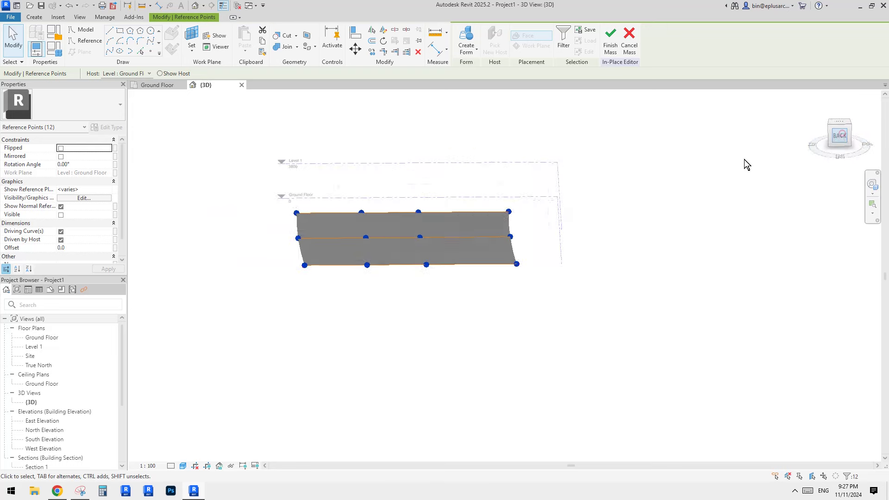
key("v")
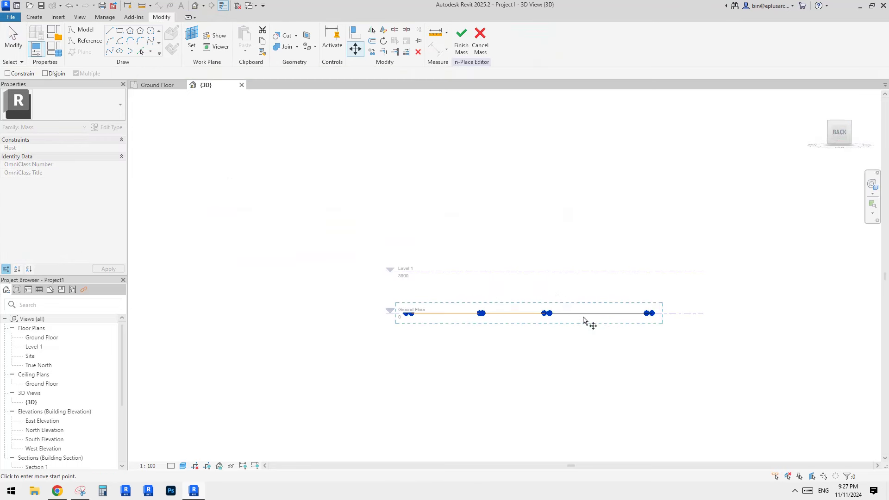
left_click(584, 319)
left_click(584, 266)
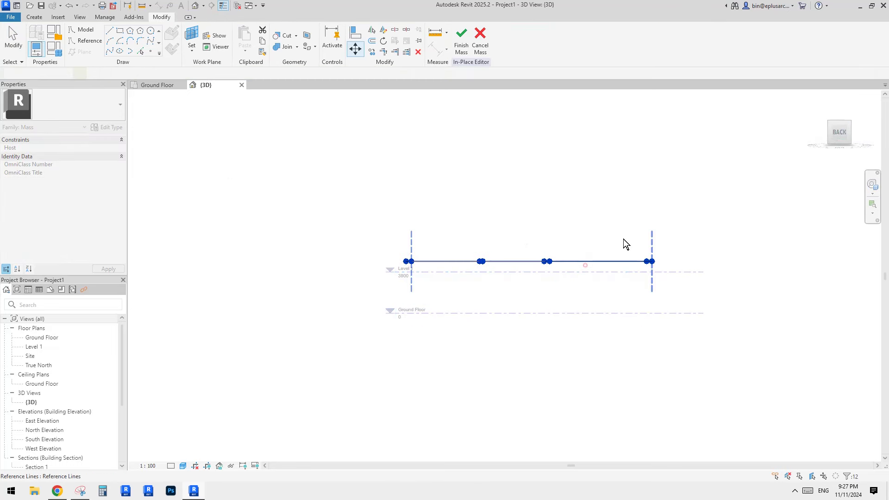
left_click(590, 210)
Raise one intermediate point on each of the two outer splines, at opposite thirds, to give the surface a wave
middle_click_drag(520, 232, 477, 317, "shift")
left_click(456, 325)
left_click_drag(454, 304, 453, 274)
middle_click_drag(692, 259, 663, 268)
left_click(596, 175)
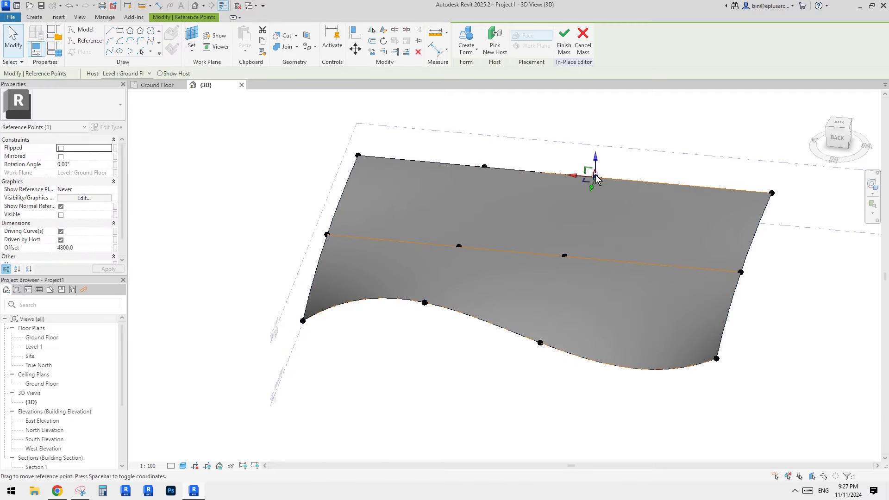
left_click_drag(596, 180, 589, 141)
mouse_move(622, 204)
middle_mouse_down("shift")
mouse_move(310, 109)
mouse_move(512, 139)
mouse_move(571, 212)
mouse_move(649, 206)
mouse_move(504, 192)
mouse_move(476, 175)
mouse_move(462, 178)
mouse_move(472, 217)
mouse_move(573, 268)
mouse_move(590, 315)
mouse_move(524, 224)
mouse_move(587, 230)
mouse_move(554, 309)
mouse_move(539, 283)
mouse_move(509, 303)
mouse_move(514, 134)
middle_mouse_up("shift")
left_click(570, 213)
Divide the wavy surface form and apply the Triangle (flat) pattern to it
left_click(491, 214)
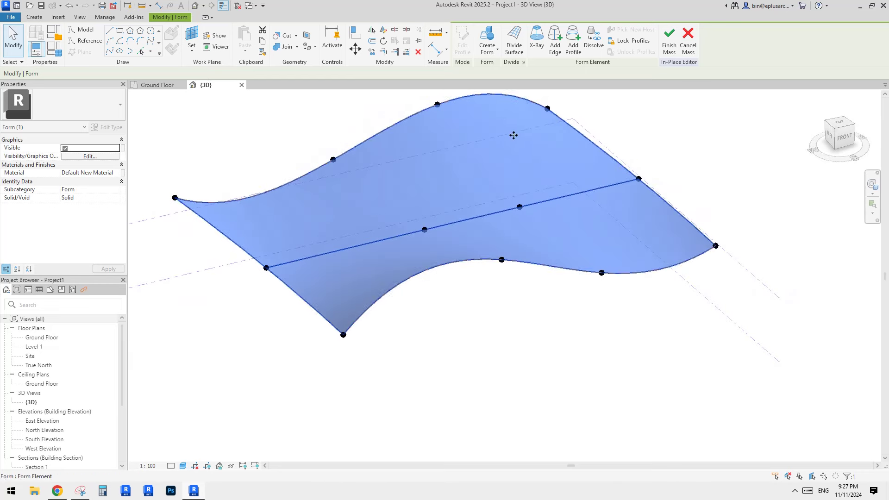
left_click(514, 48)
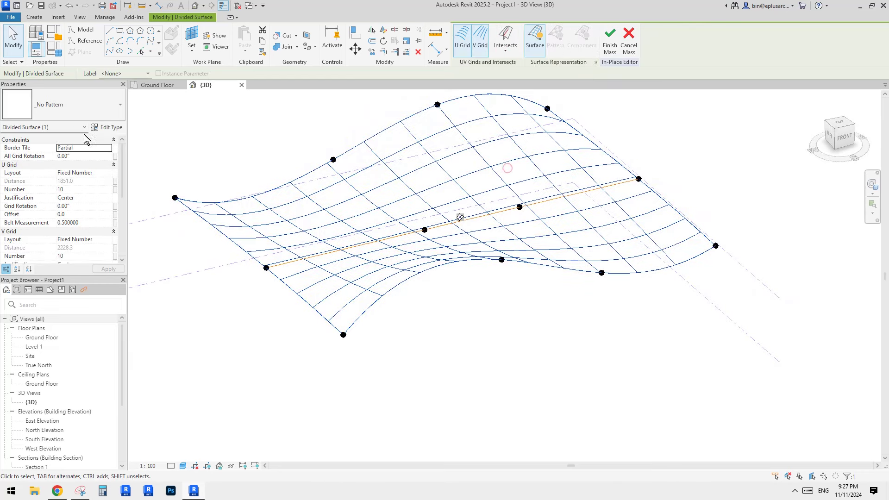
left_click(88, 113)
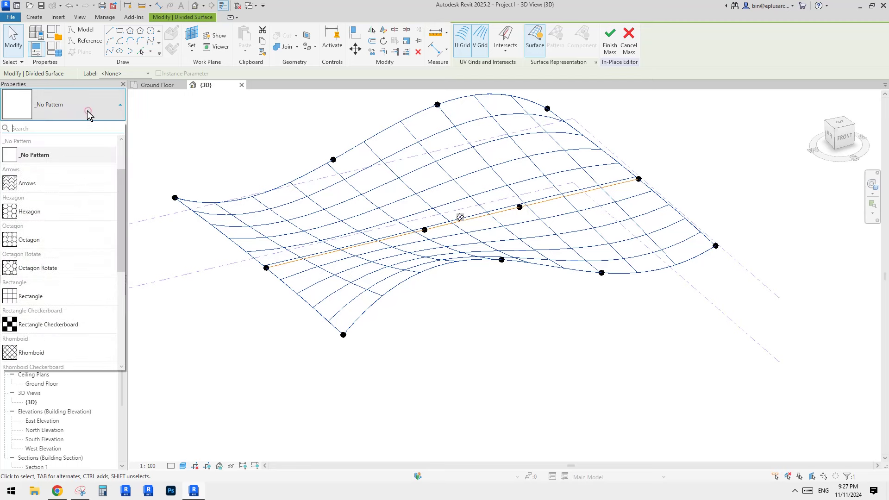
scroll(71, 246, "down", 5)
scroll(55, 304, "down", 2)
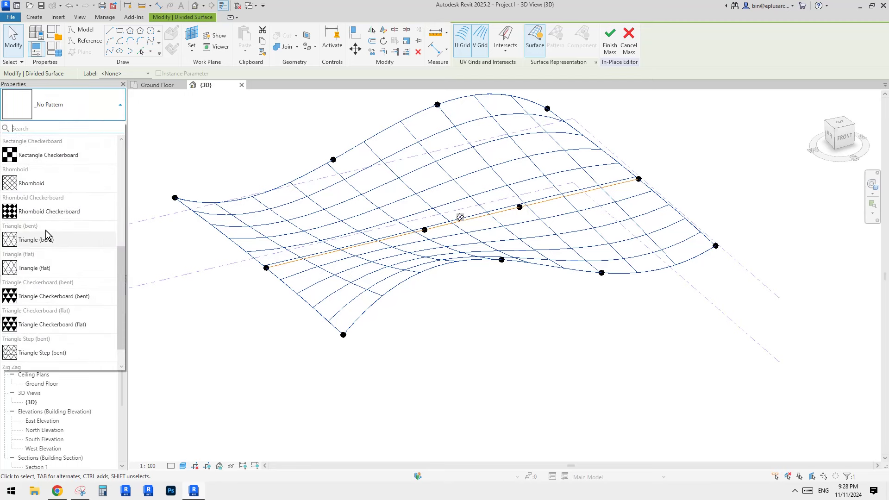
left_click(49, 269)
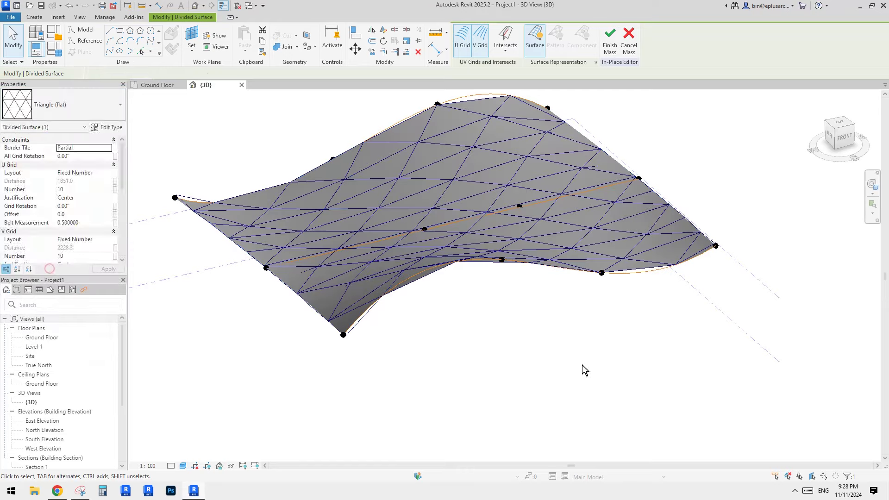
left_click(581, 364)
Try V grid numbers of 15 and 18 on the triangular divided surface
middle_click_drag(551, 321, 458, 397, "shift")
left_click(454, 291)
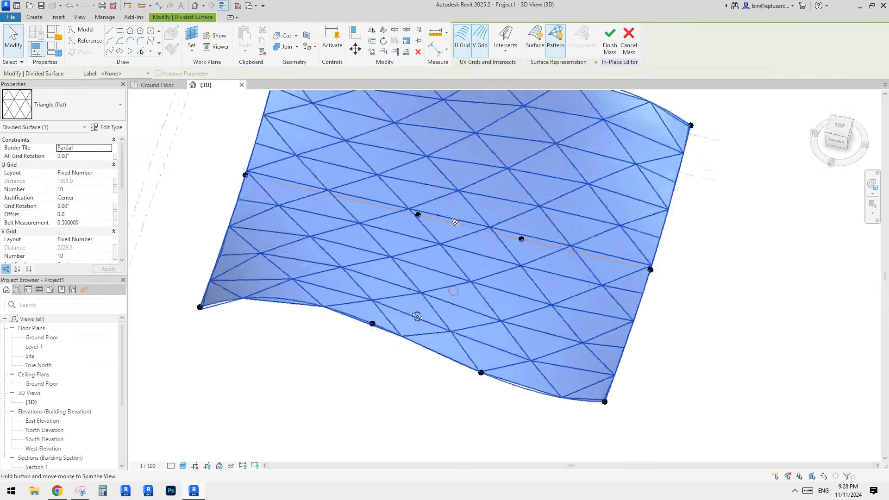
middle_click_drag(337, 275, 193, 241, "shift")
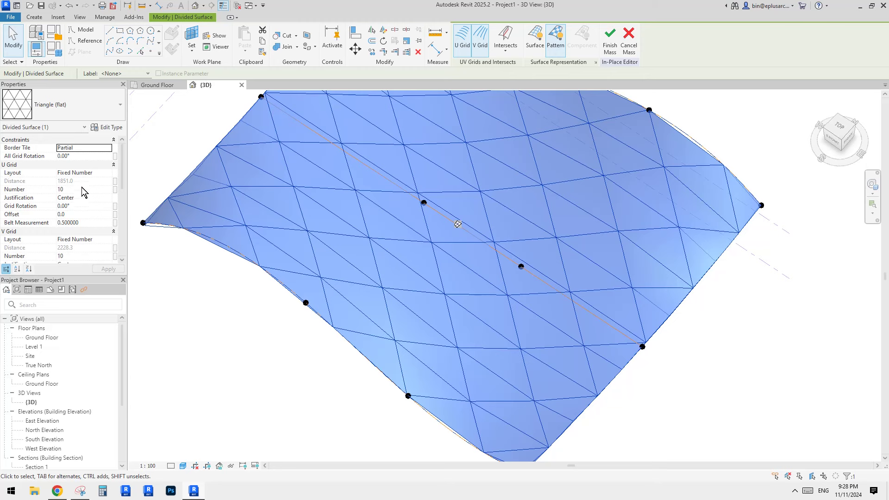
left_click(86, 257)
type("15")
left_click(82, 257)
type("1")
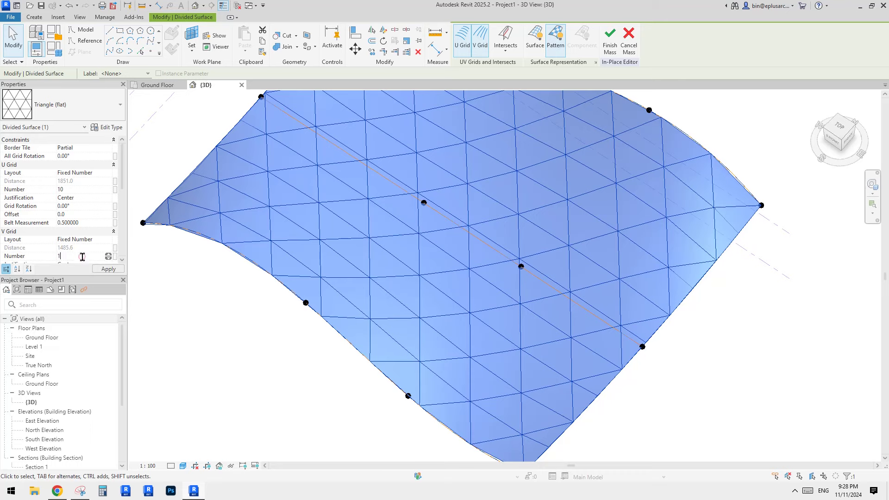
type("8")
Try a V grid number of 20 on the divided surface and check the denser triangles from several angles
middle_click_drag(363, 223, 445, 227, "shift")
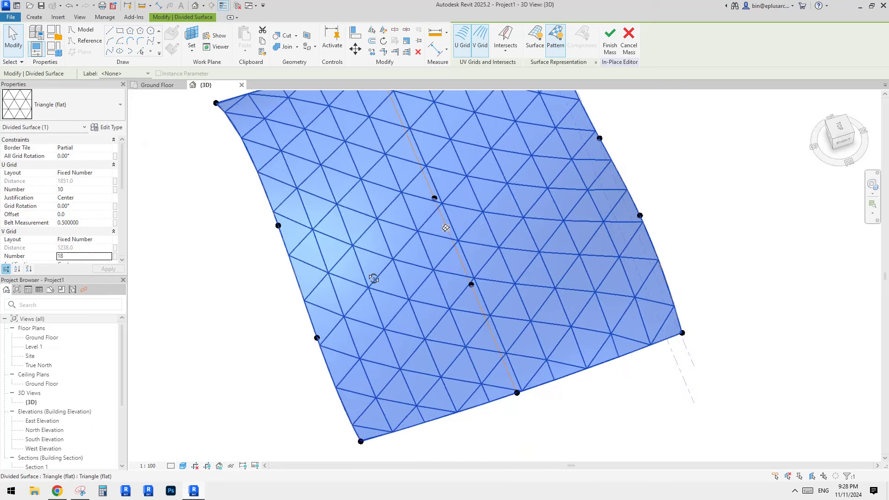
left_click(84, 256)
type("20")
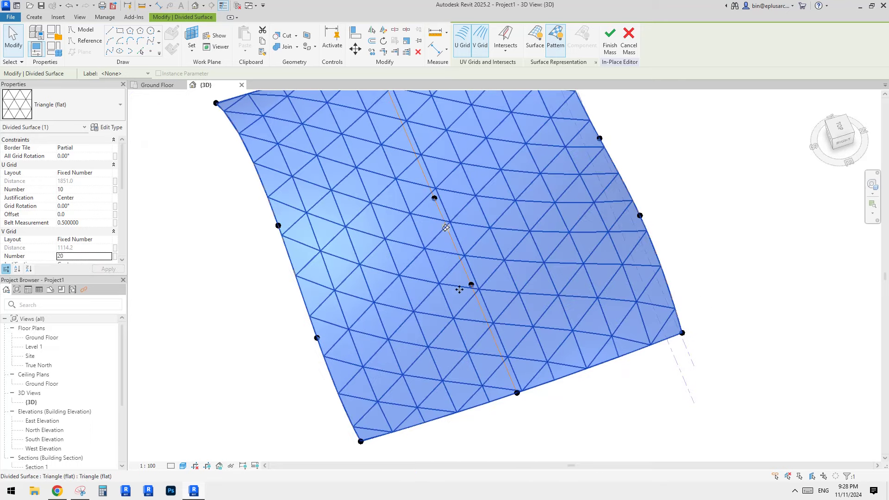
middle_click_drag(459, 289, 536, 278, "shift")
middle_click_drag(454, 254, 468, 214, "shift")
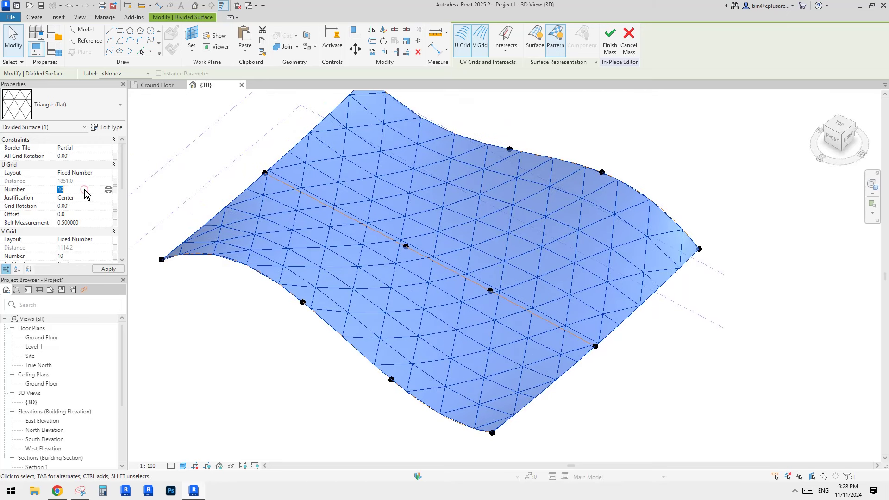
Set the divided surface's V grid number to 10 and its U grid number to 5, and inspect the larger triangles
left_click(726, 167)
middle_click_drag(567, 242, 581, 229, "shift")
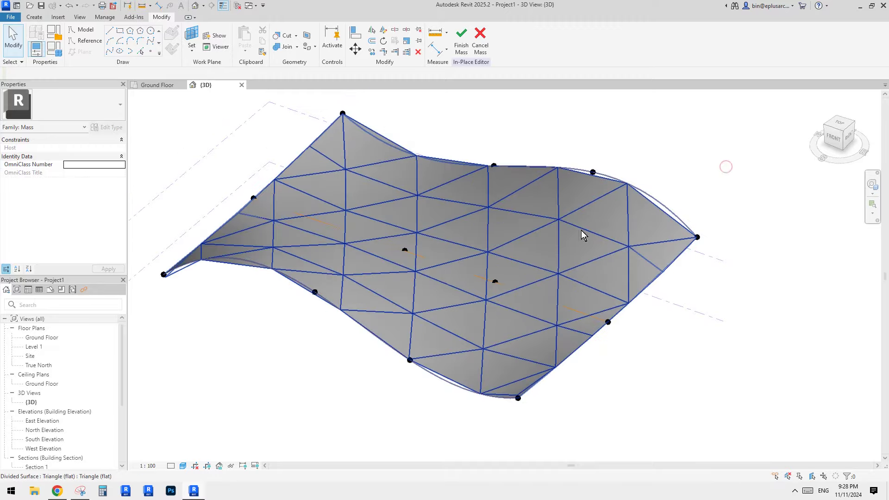
scroll(452, 283, "up", 1)
middle_click_drag(445, 297, 410, 291, "shift")
left_click(430, 299)
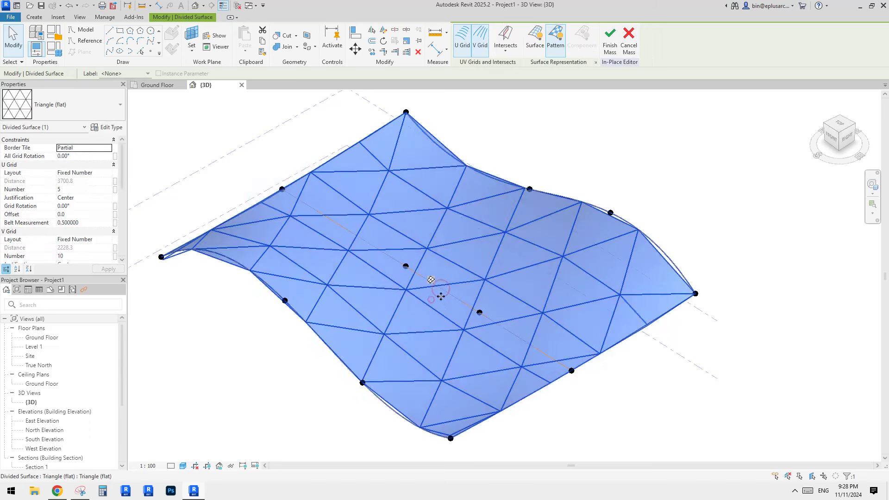
left_click(526, 148)
middle_click_drag(179, 132, 183, 136)
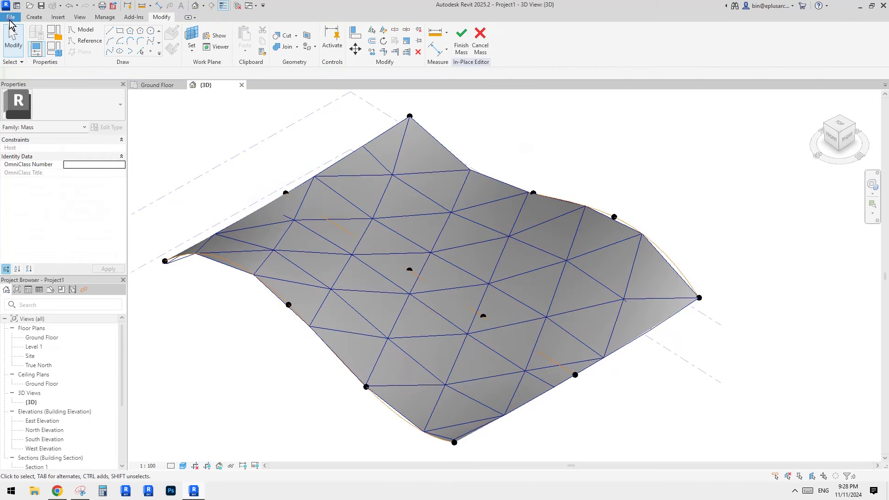
Create a new family from the Metric Generic Model Pattern Based template
left_click(57, 52)
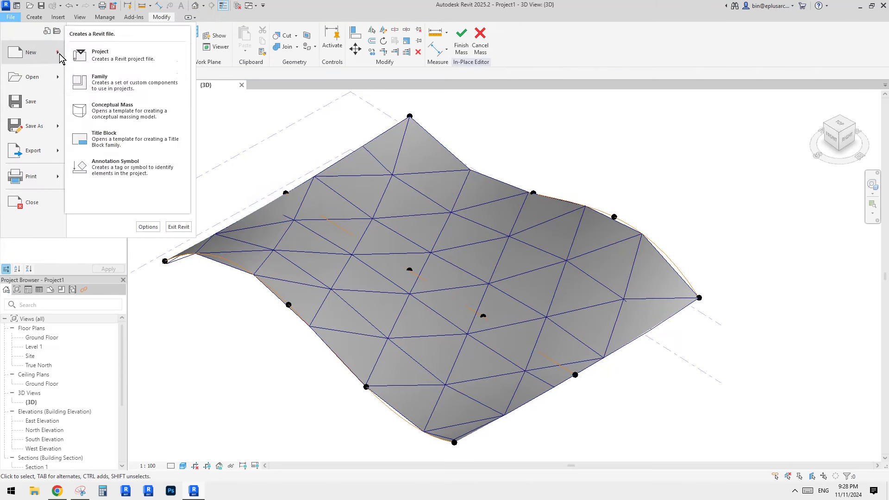
left_click(122, 78)
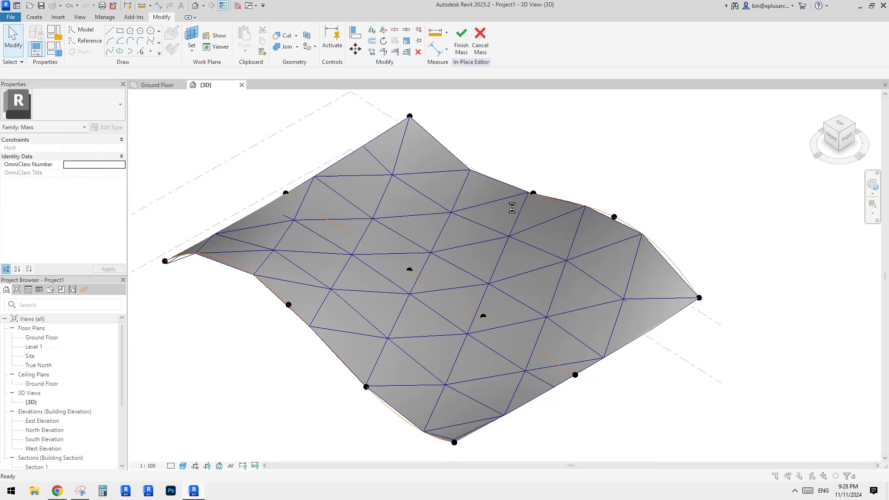
left_click(610, 262)
left_click(609, 277)
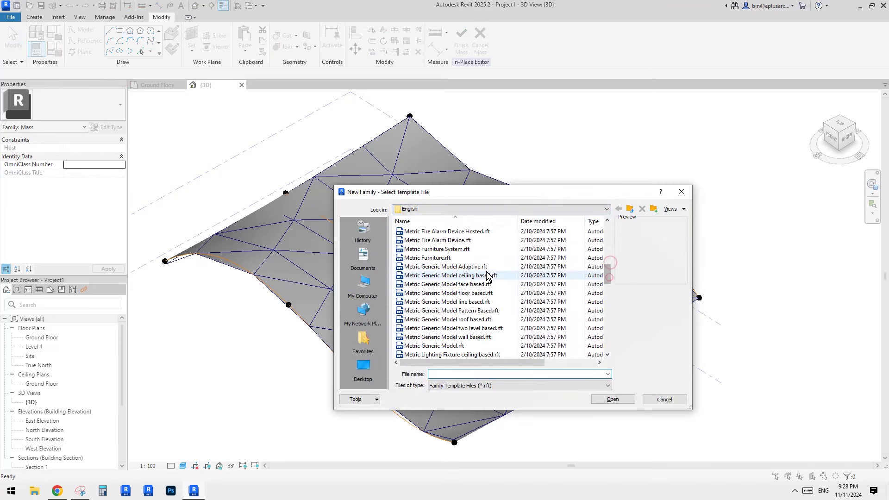
left_click(467, 311)
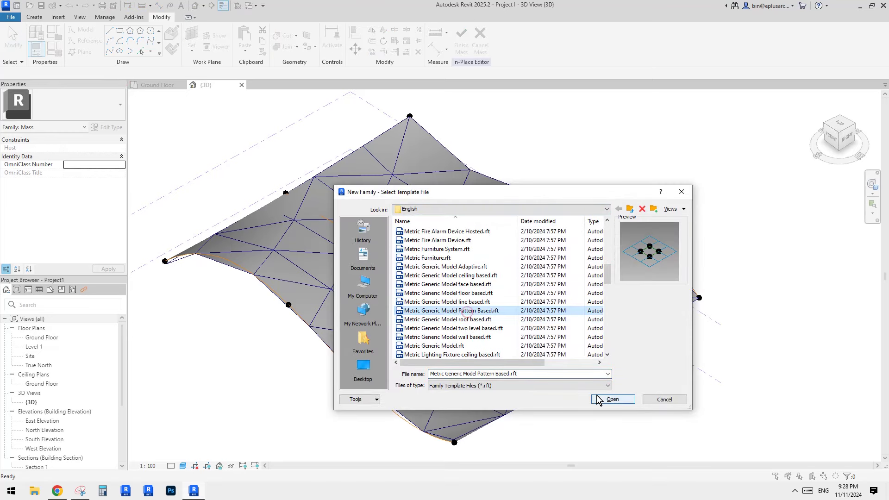
left_click(611, 399)
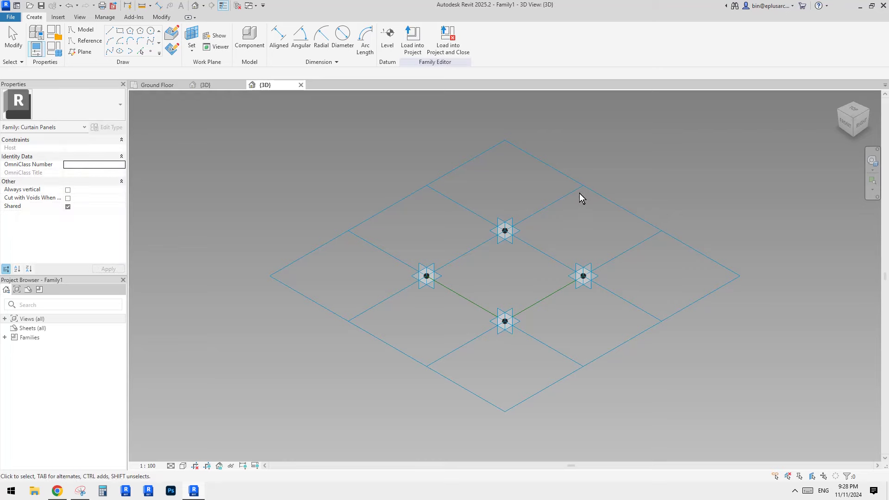
Change the family's tile pattern grid from Rectangle to Triangle (flat)
left_click(582, 188)
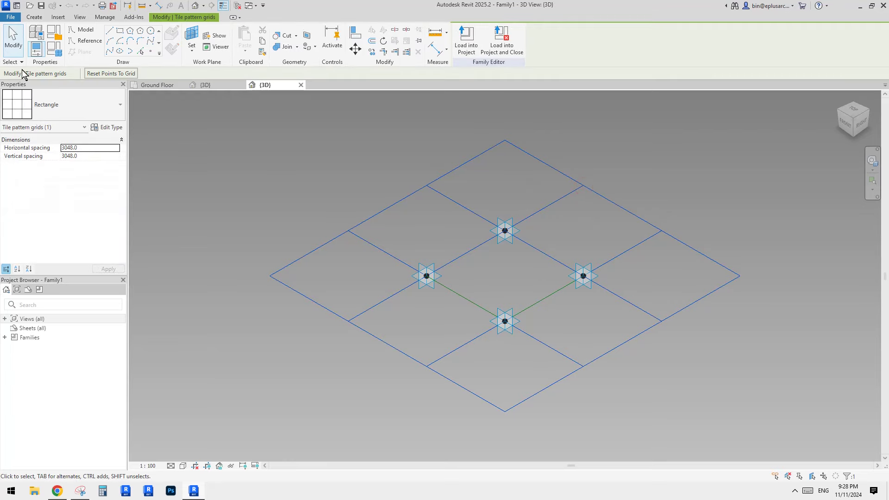
left_click(91, 102)
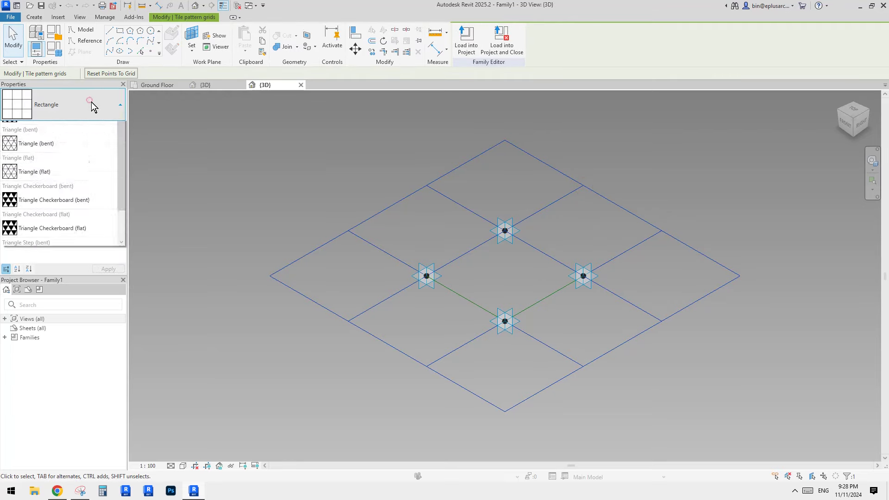
scroll(77, 227, "down", 2)
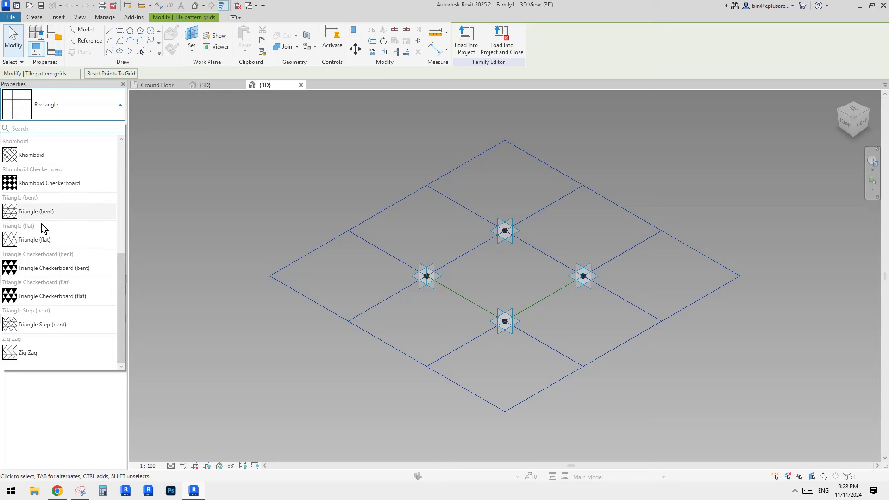
mouse_move(27, 245)
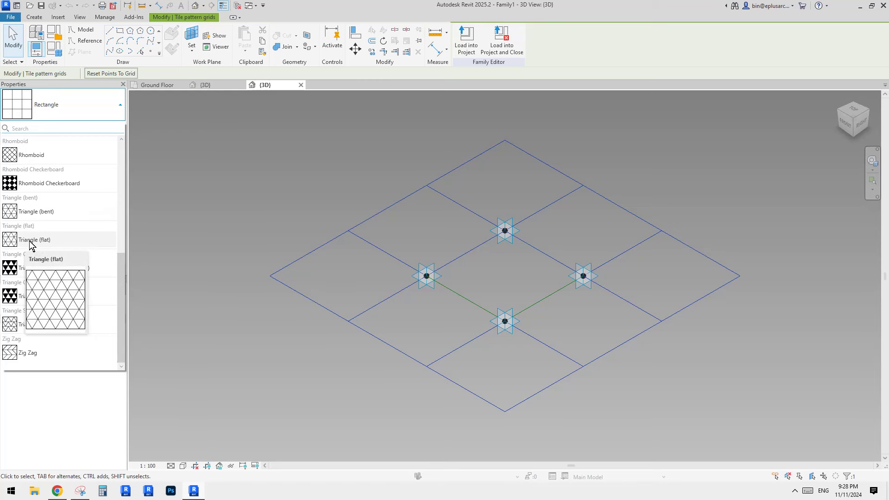
left_click(21, 246)
middle_click_drag(416, 271, 464, 232, "shift")
key("Escape")
Examine the triangle's reference lines and adaptive points, and compare them with the wavy timber roof photo in the browser
middle_click_drag(495, 287, 503, 289, "shift")
key("Tab")
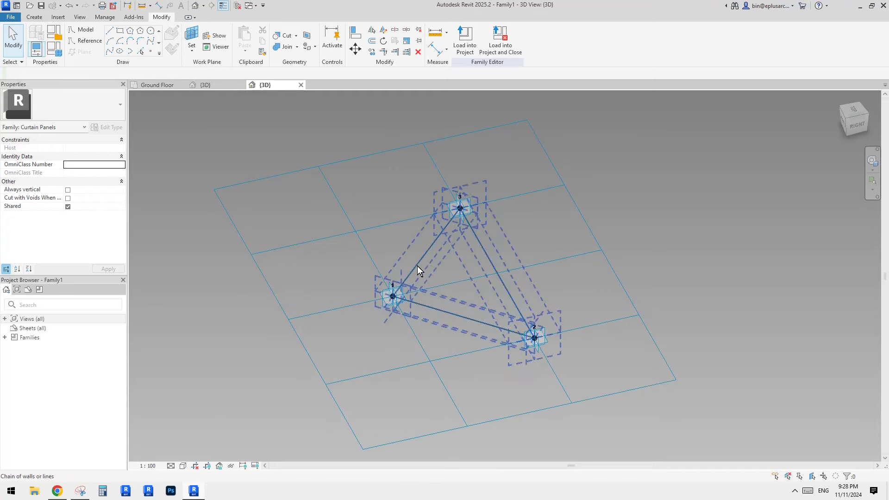
key("Tab")
middle_click_drag(482, 249, 486, 258, "shift")
left_click(486, 258)
left_click(656, 198)
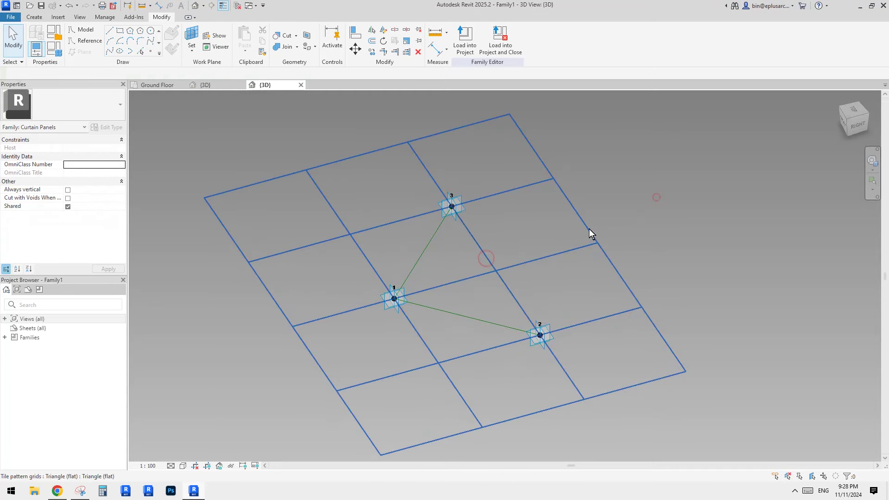
left_click(590, 232)
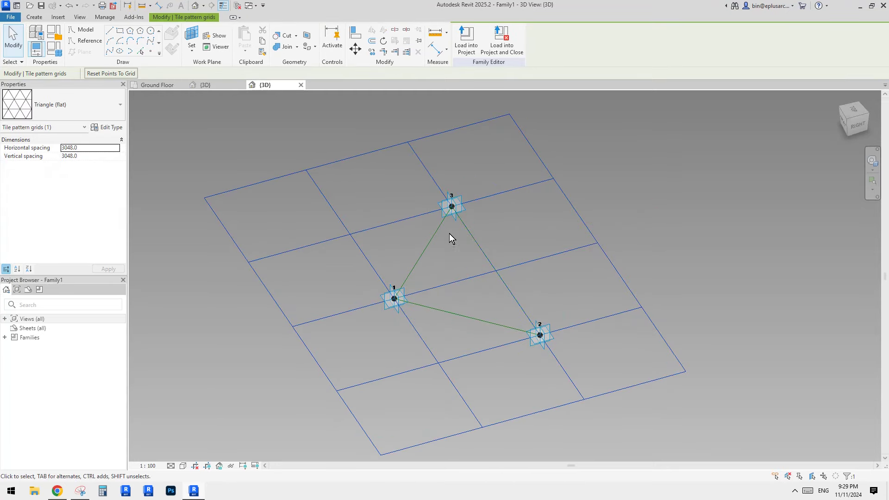
middle_click_drag(453, 241, 475, 241, "shift")
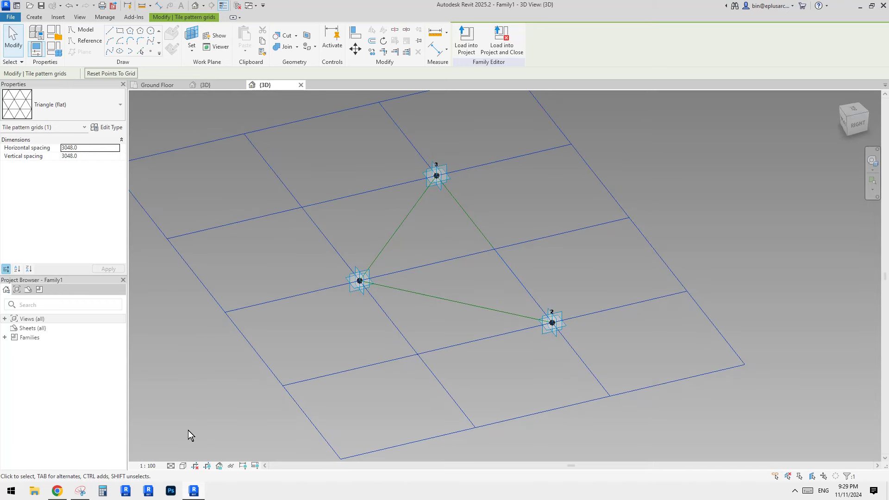
left_click(57, 492)
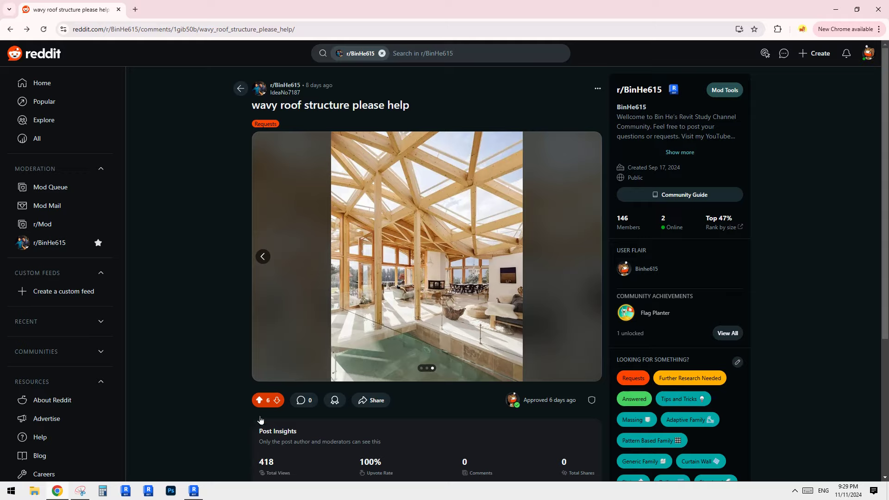
left_click(192, 494)
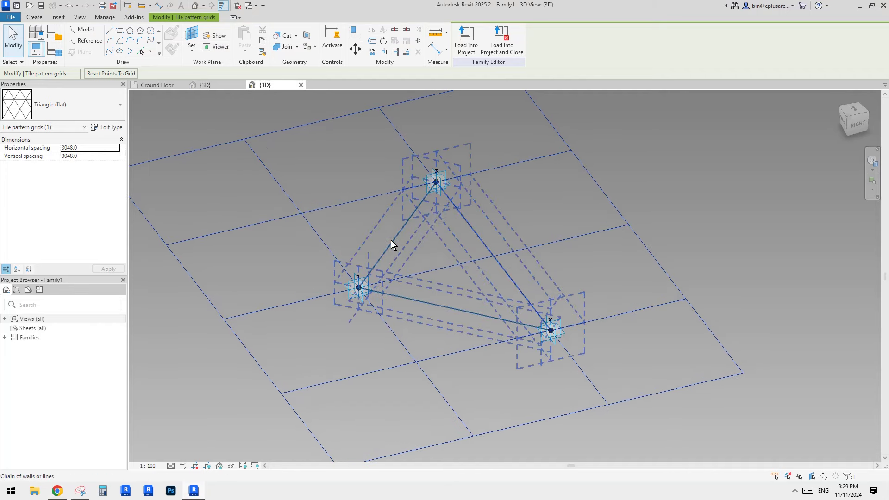
middle_click_drag(401, 238, 440, 224, "shift")
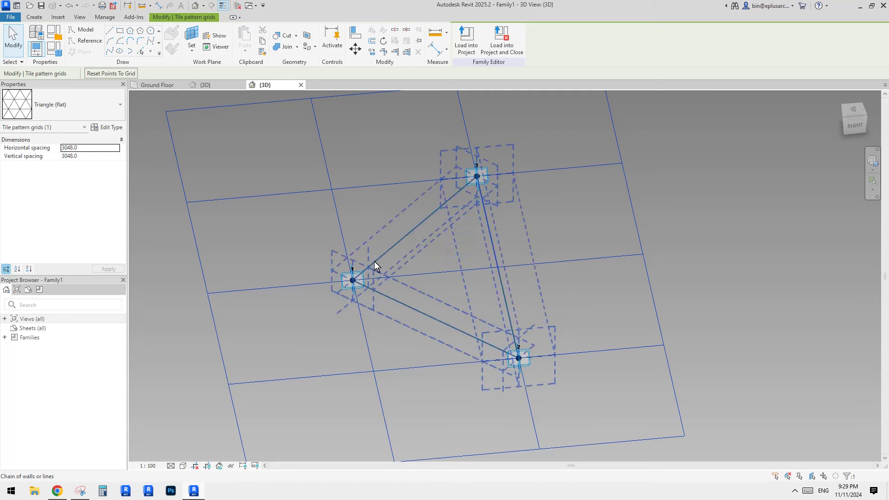
middle_click_drag(403, 226, 420, 244)
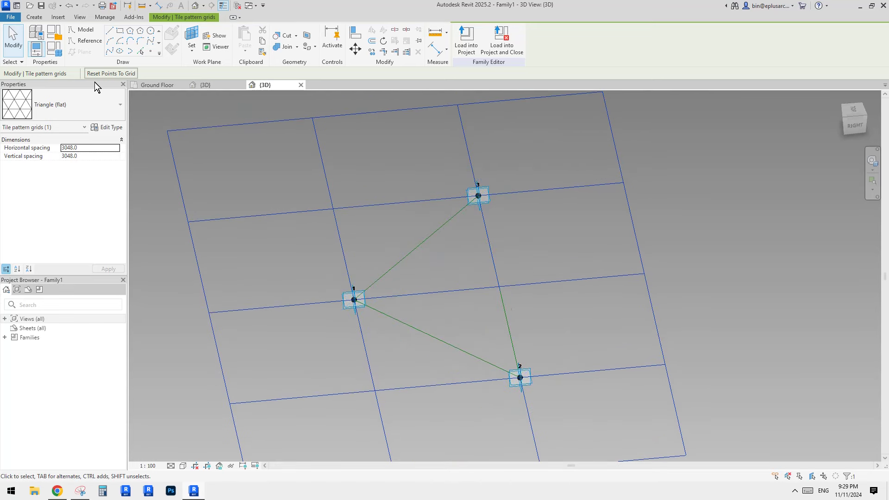
Create another new family from the Metric Generic Model Adaptive template for the beam
left_click(12, 16)
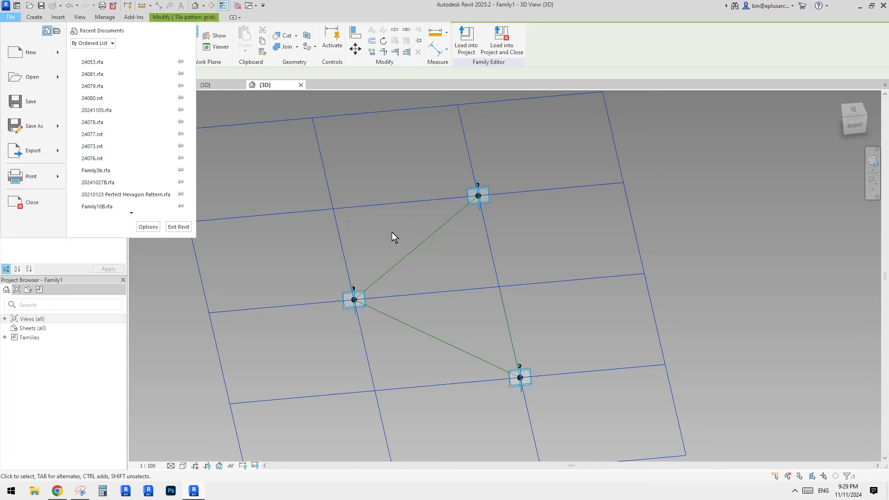
mouse_move(58, 52)
left_click(122, 84)
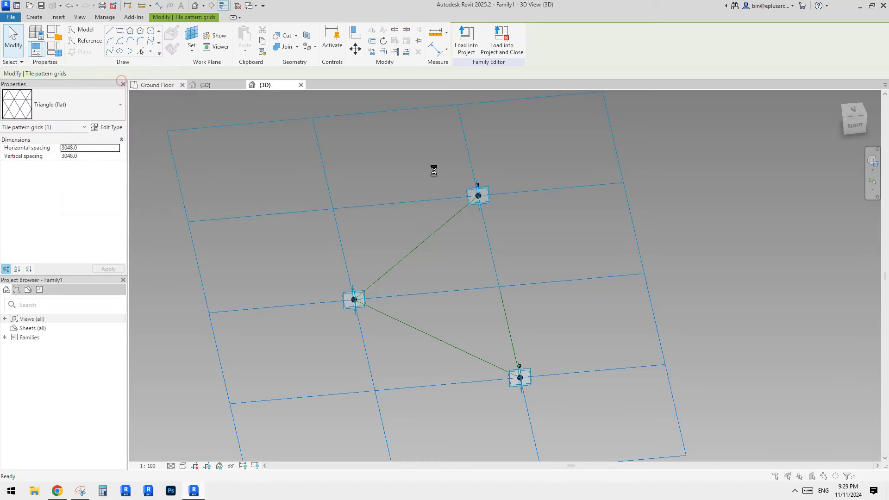
left_click_drag(608, 261, 606, 278)
left_click(464, 258)
left_click(435, 267)
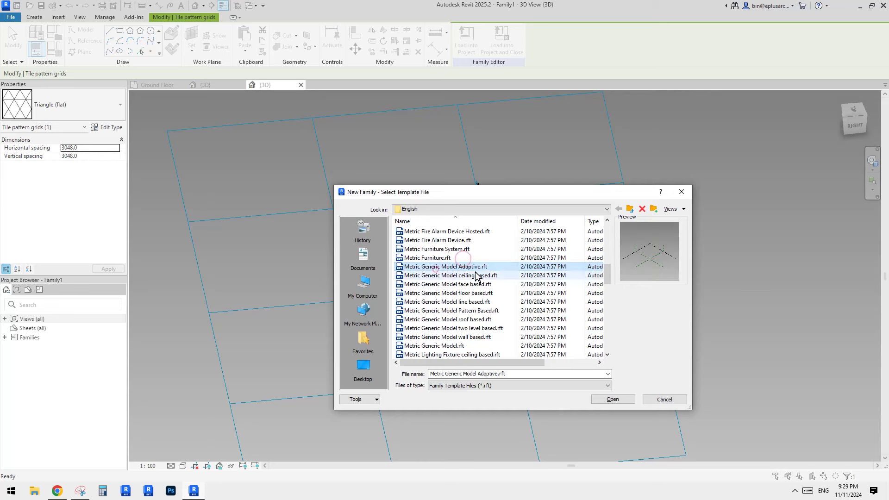
left_click(632, 401)
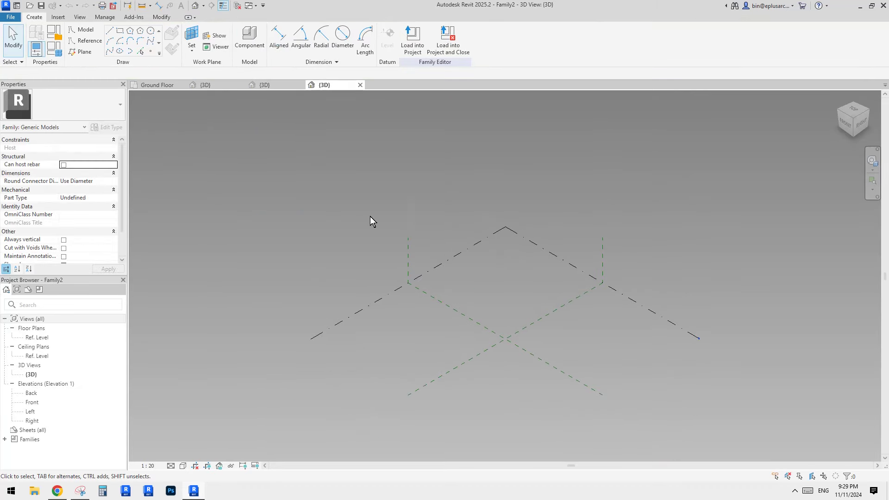
Place two reference points on the reference level and make both of them adaptive
left_click(152, 52)
scroll(486, 234, "up", 3)
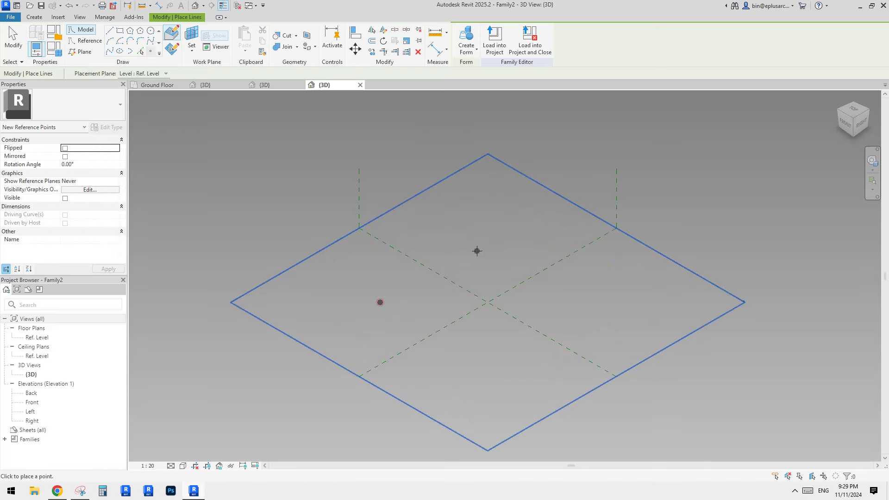
key("Escape")
key("Escape")
left_click_drag(299, 197, 531, 341)
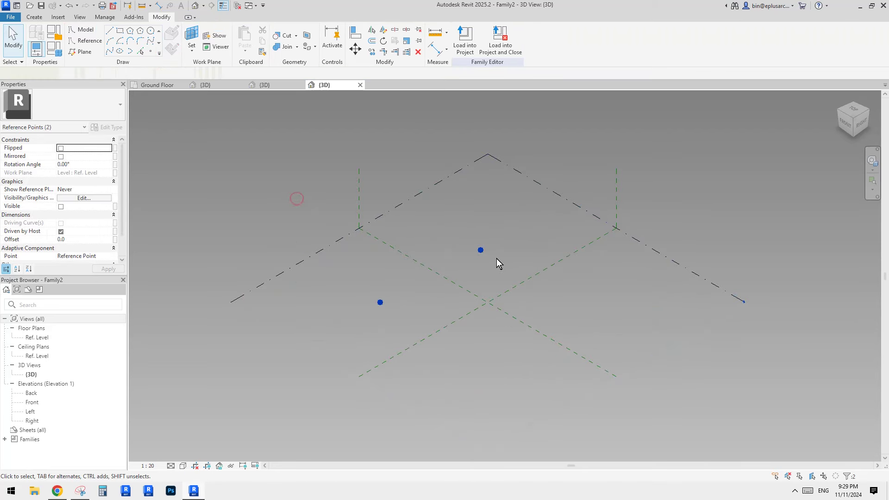
left_click(509, 37)
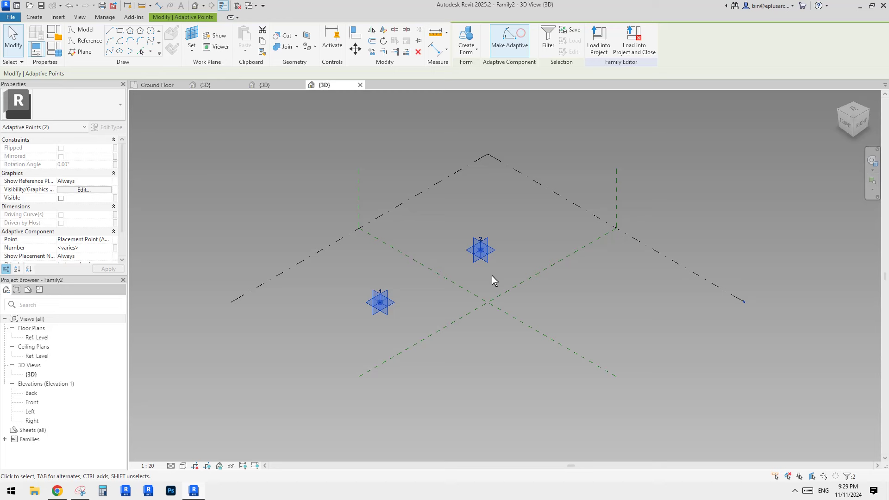
Connect the two adaptive points with a reference line and place a hosted reference point on it near point 1
left_click(107, 52)
left_click(64, 215)
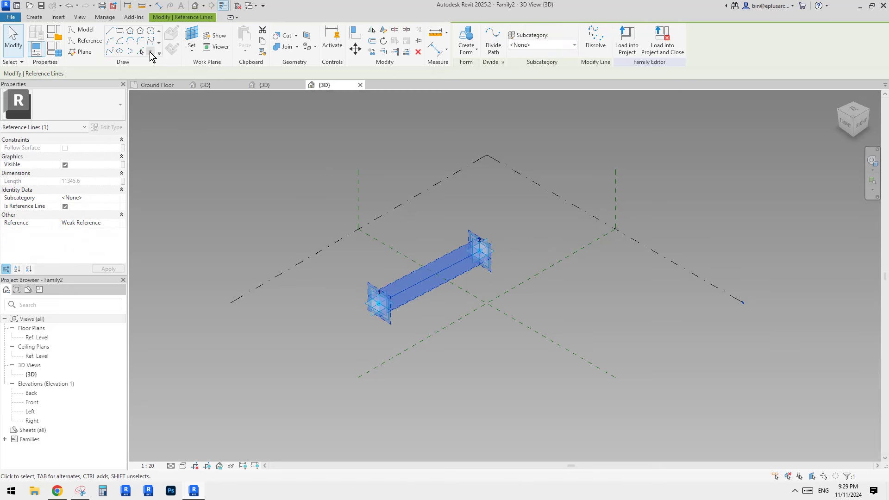
left_click(150, 51)
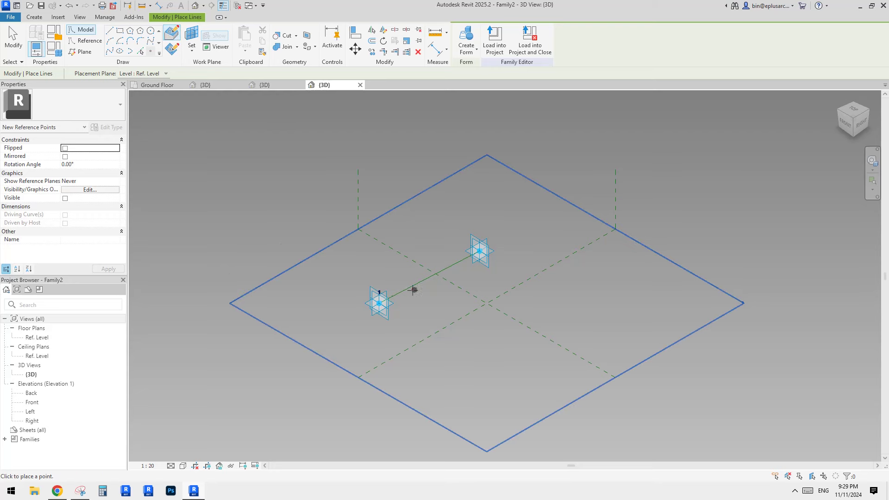
scroll(412, 291, "up", 3)
scroll(374, 294, "up", 2)
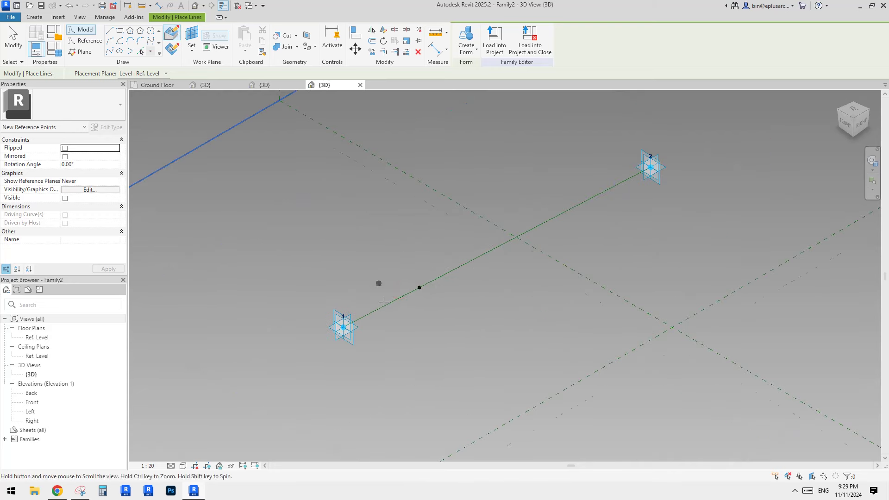
Draw a reference-line rectangle about 700 mm wide and 1300 mm high on the hosted point's work plane
left_click(83, 41)
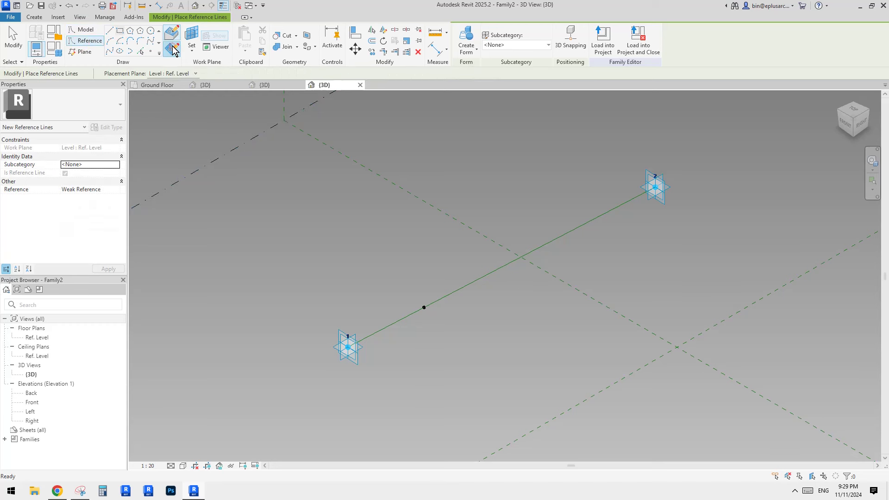
left_click(192, 39)
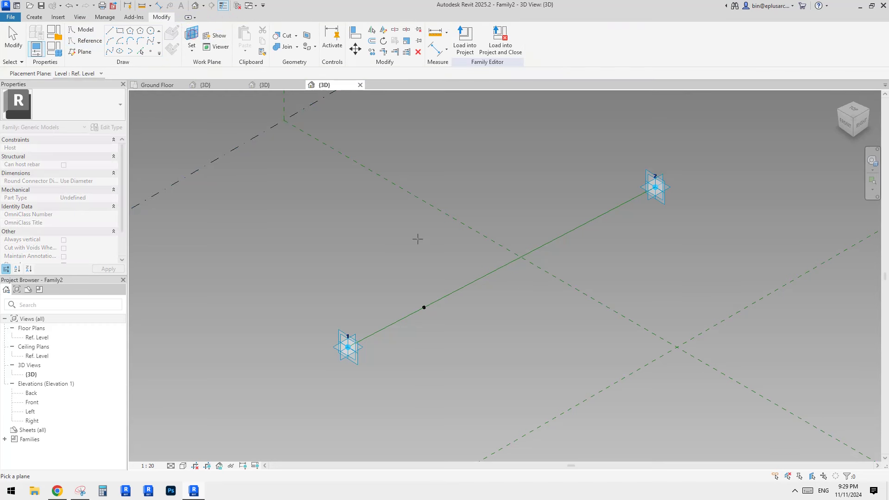
left_click(424, 306)
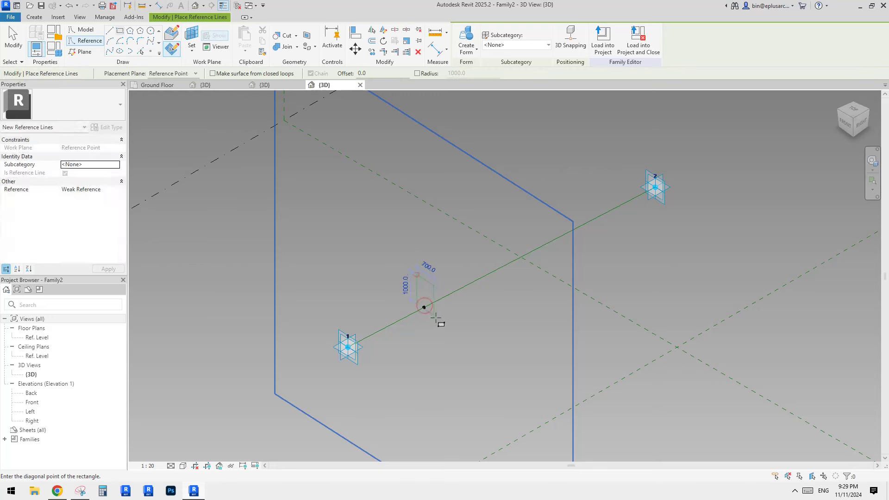
middle_click_drag(448, 319, 468, 309, "shift")
scroll(447, 313, "up", 3)
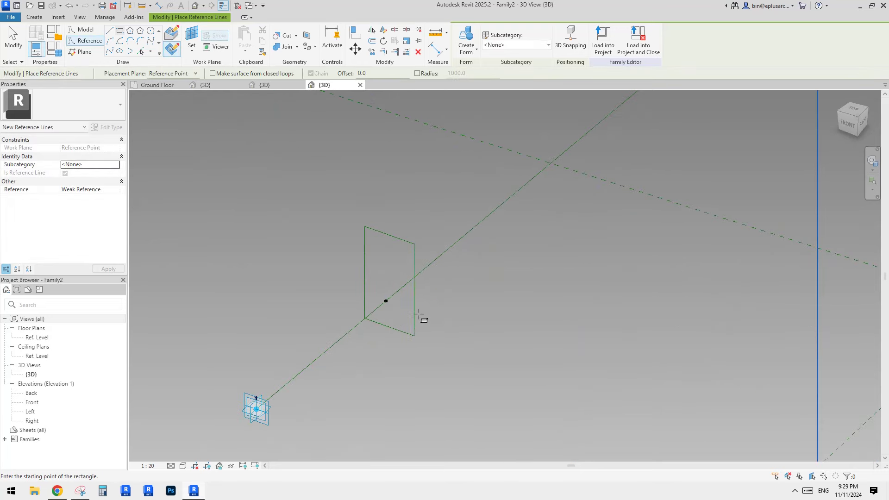
key("Escape")
key("Escape")
Narrow the rectangular profile's width, first to 500 mm and then to a smaller value
key("Tab")
left_click(414, 306)
middle_click_drag(387, 302, 376, 270, "shift")
left_click(384, 234)
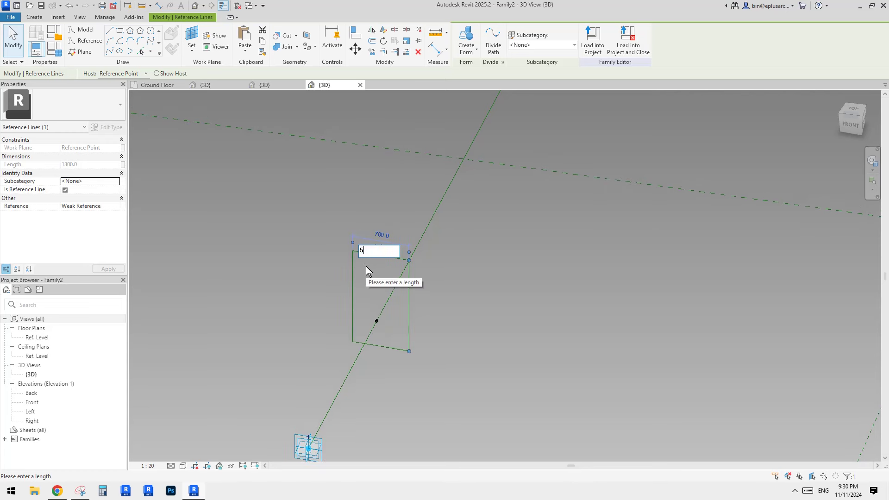
type("500")
middle_click(443, 272)
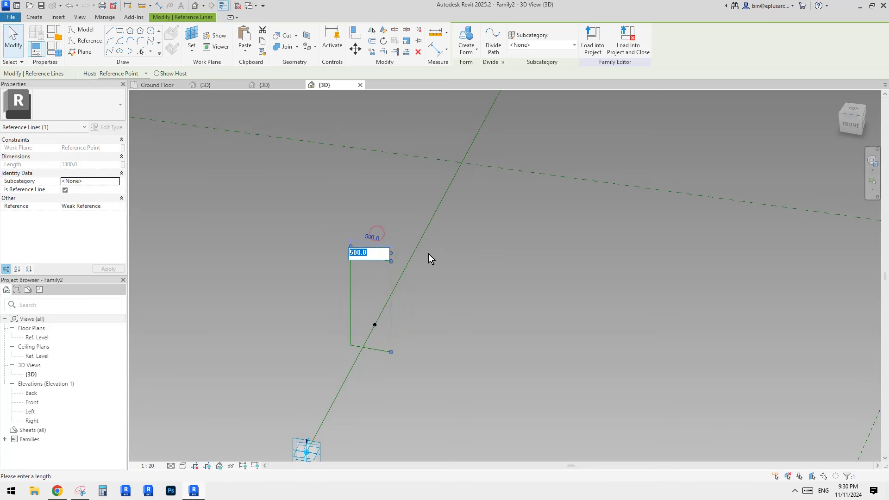
type("400")
type("0")
left_click(443, 260)
left_click_drag(324, 235, 376, 265)
middle_click_drag(383, 273, 372, 294, "shift")
left_click(166, 85)
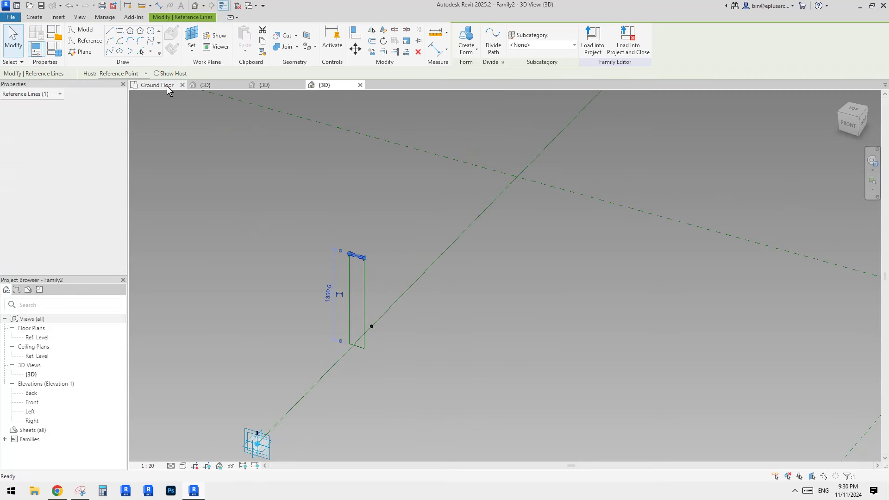
left_click(218, 83)
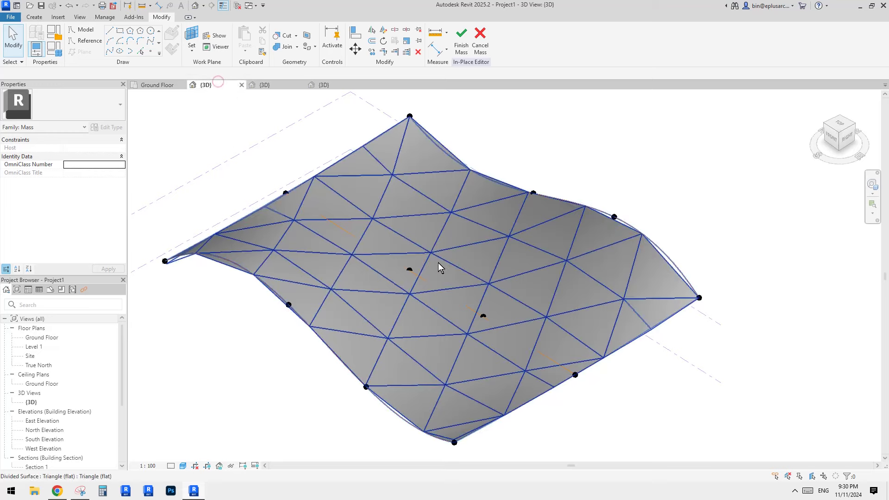
left_click(343, 86)
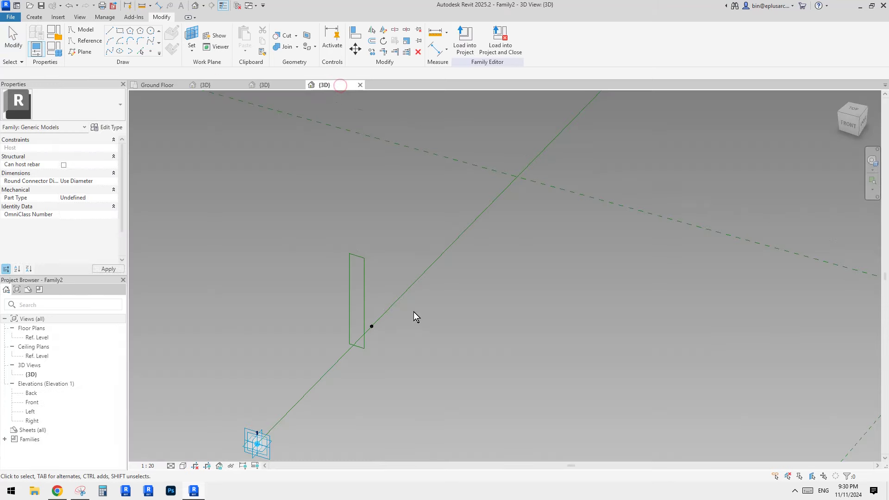
Set the height of the rectangular beam profile to 1000 mm
left_click(347, 297)
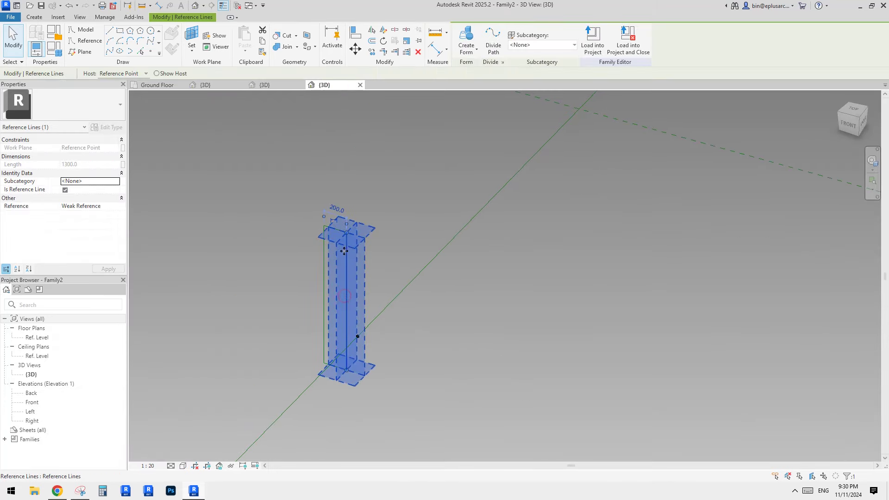
left_click_drag(296, 210, 377, 241)
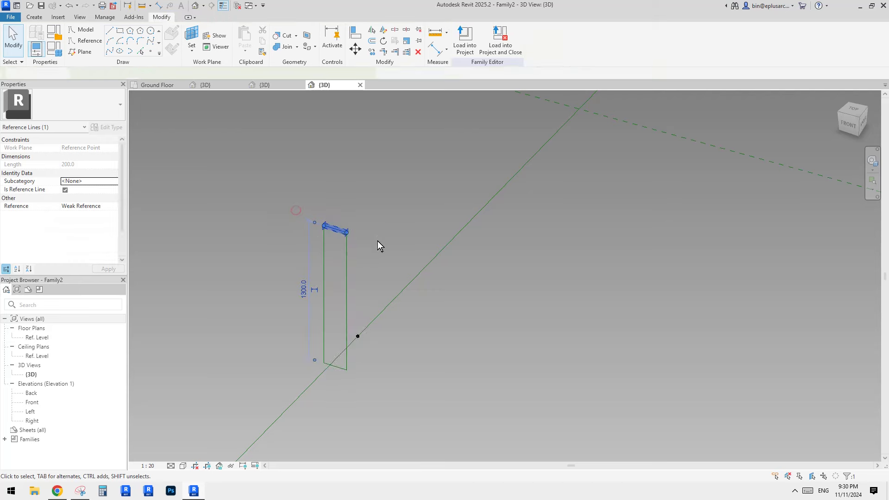
type("1000")
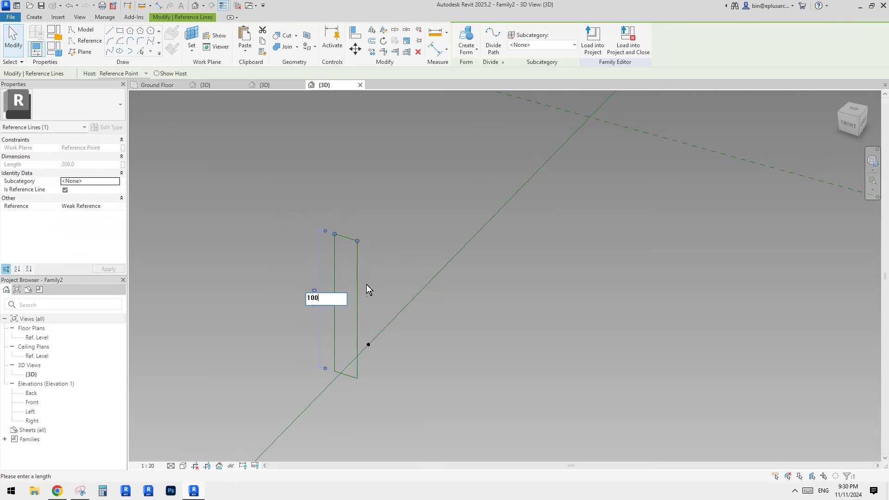
key("Return")
left_click(396, 272)
Move the whole rectangular profile so the midpoint of its lower edge sits on the hosted reference point
key("Tab")
left_click(358, 295)
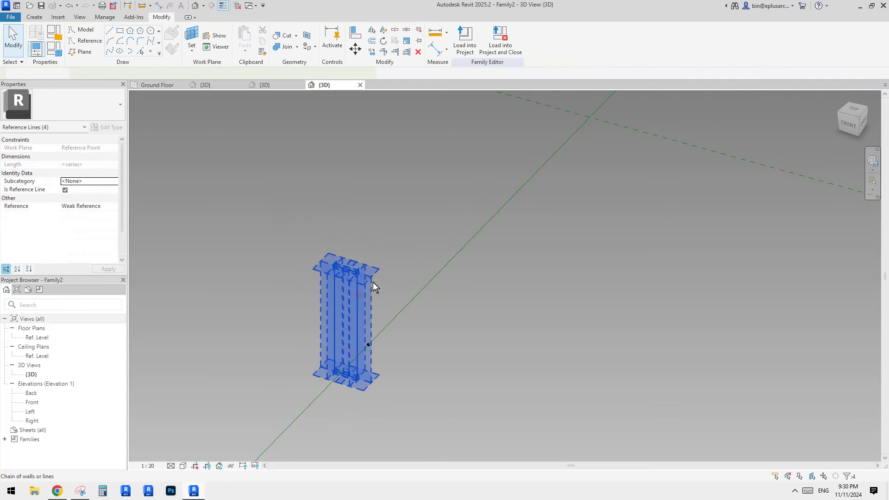
scroll(354, 315, "up", 1)
middle_click_drag(345, 345, 375, 310)
key("m")
key("v")
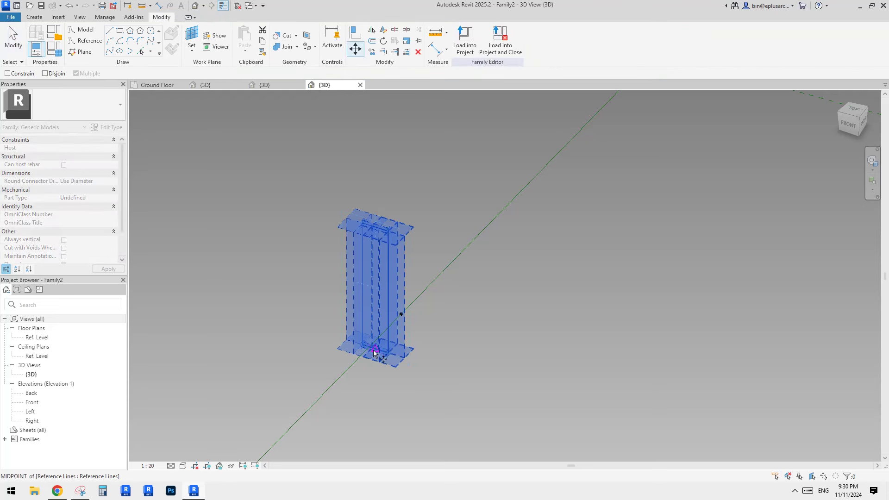
left_click(372, 351)
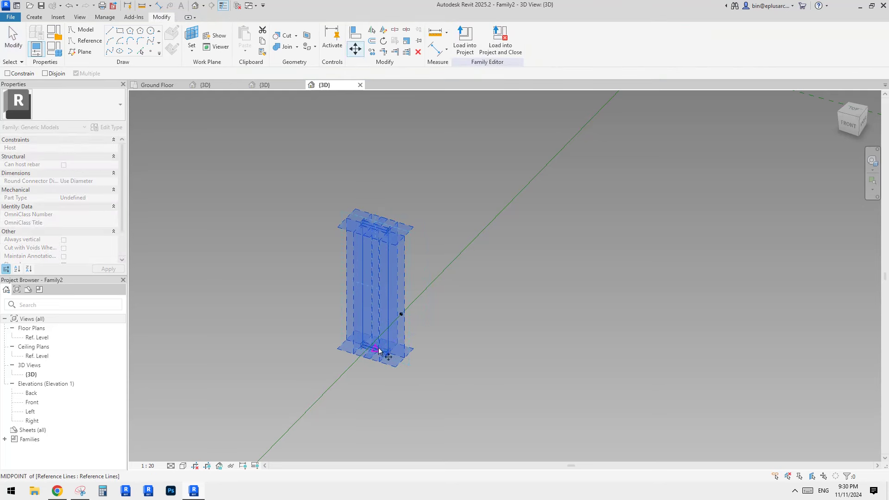
left_click(401, 314)
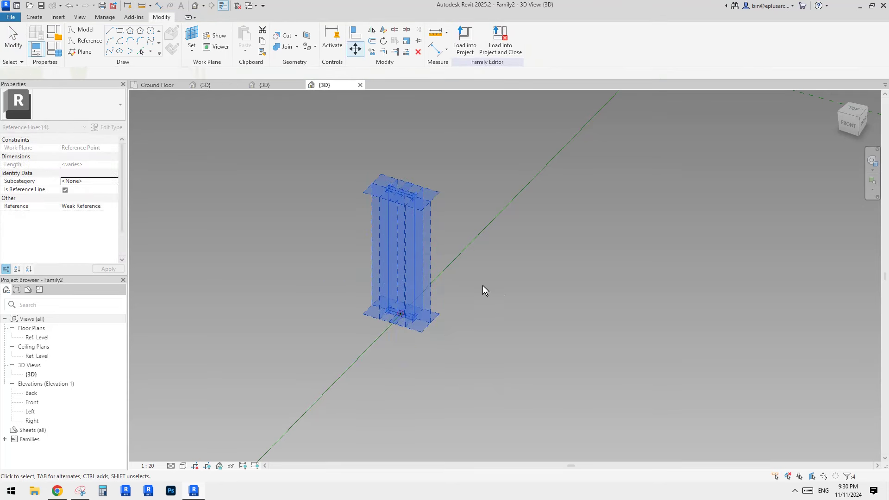
key("Escape")
Copy the hosted point with its rectangular profile along the reference line toward adaptive point 2
scroll(520, 292, "down", 2)
mouse_move(520, 293)
middle_mouse_down("shift")
mouse_move(503, 312)
mouse_move(536, 338)
middle_mouse_up("shift")
key("Tab")
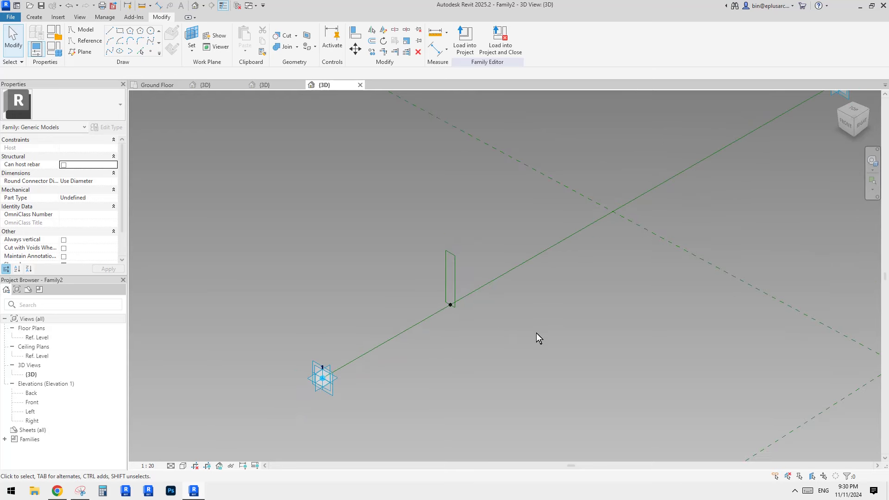
left_click_drag(395, 212, 510, 342)
key("c")
key("o")
left_click(504, 325)
left_click(556, 350)
left_click(537, 342)
middle_click_drag(554, 204, 531, 237)
left_click(548, 52)
left_click(630, 221)
scroll(410, 321, "down", 3)
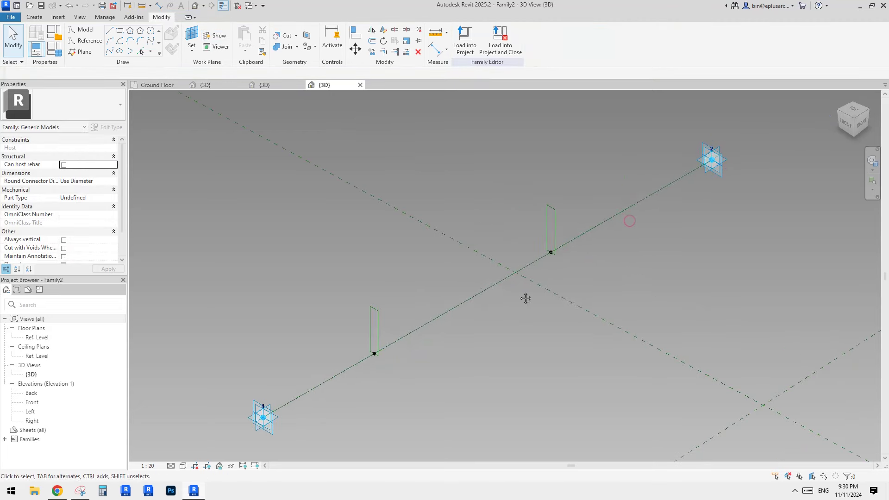
Create a solid form between the two rectangular profiles along the connecting reference line
middle_click_drag(410, 321, 418, 304)
left_click(415, 295)
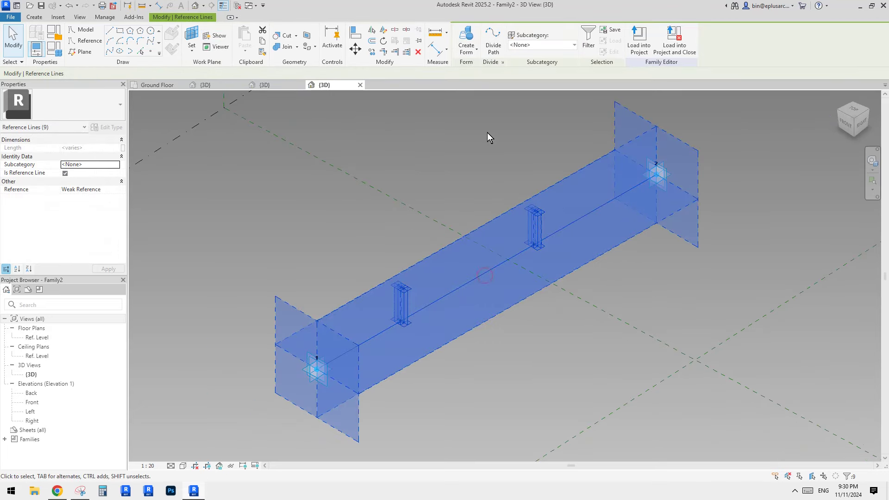
left_click(466, 38)
left_click(579, 269)
scroll(405, 310, "up", 3)
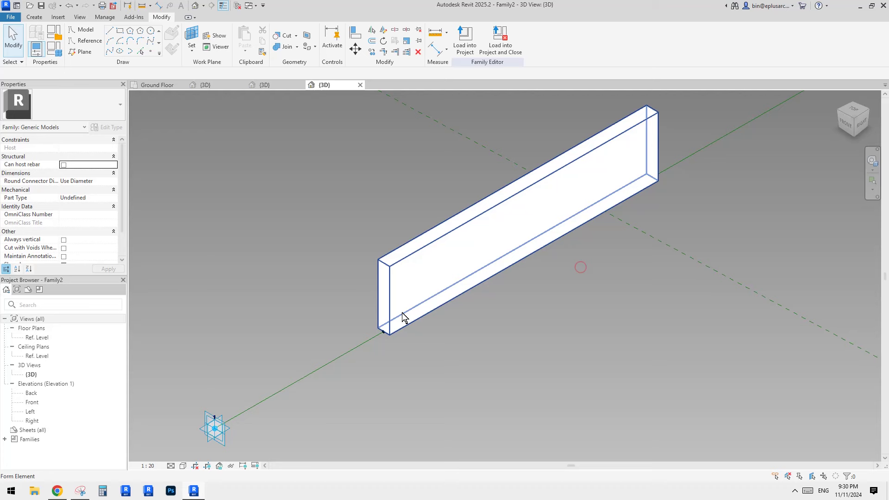
Move the two hosted profile points along the reference line to its ends so the beam spans adaptive points 1 and 2
left_click(384, 340)
scroll(359, 360, "down", 2)
scroll(546, 248, "up", 4)
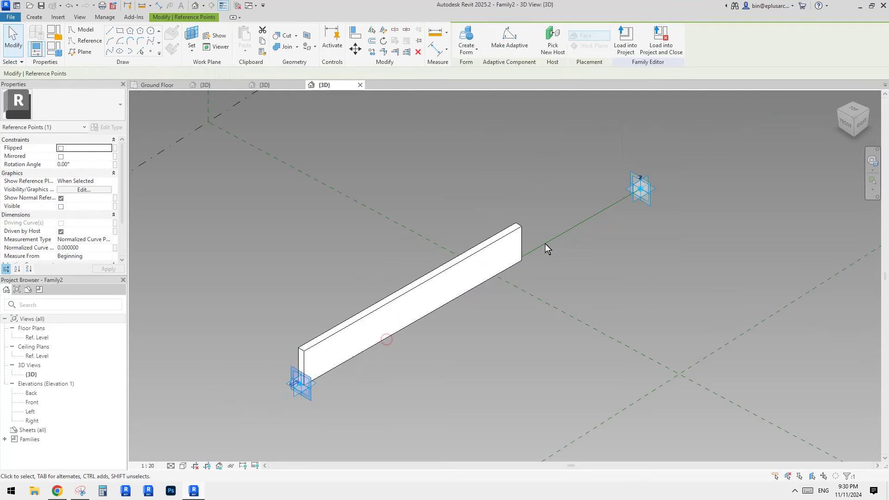
key("Escape")
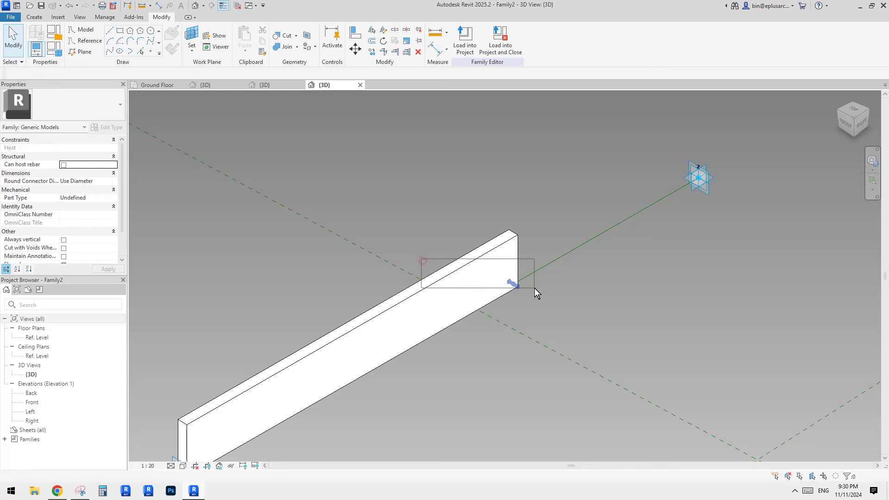
left_click_drag(534, 288, 537, 284)
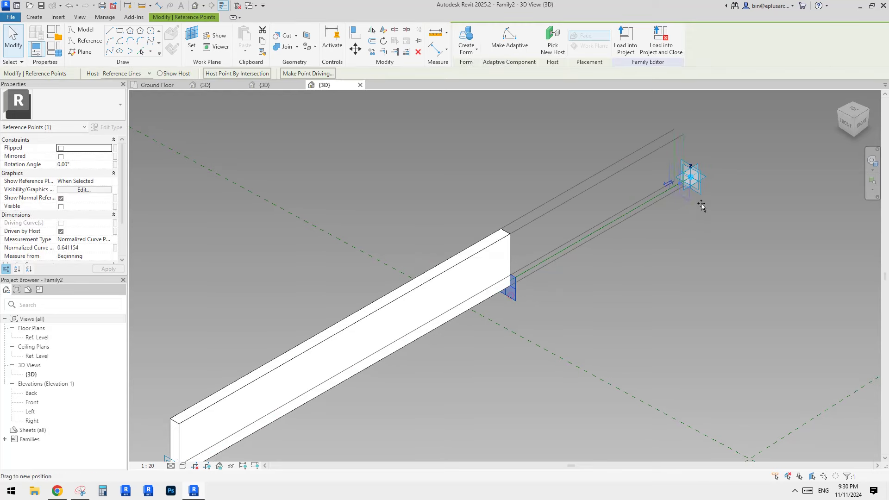
left_click_drag(701, 204, 721, 191)
scroll(713, 198, "down", 2)
middle_click_drag(653, 227, 583, 242, "shift")
Make the beam family always vertical and load it into Family1
key("Escape")
middle_click_drag(450, 247, 497, 288)
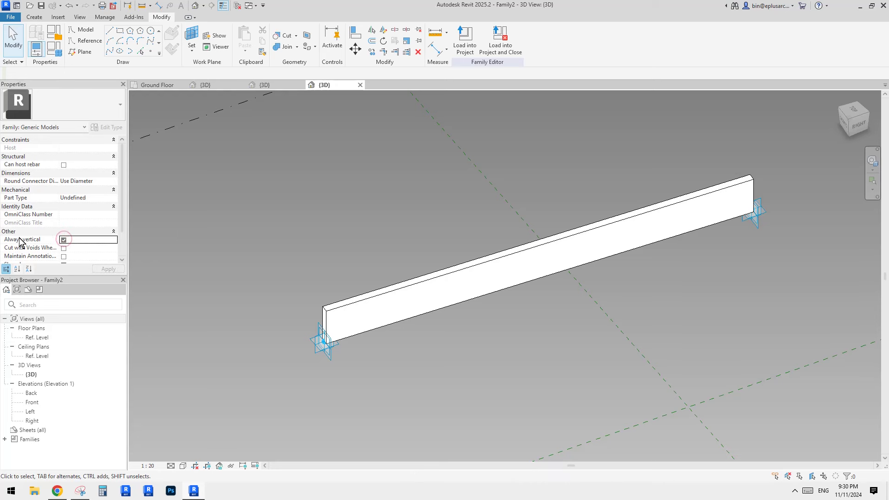
middle_click_drag(425, 207, 468, 196, "shift")
left_click(467, 47)
left_click(465, 45)
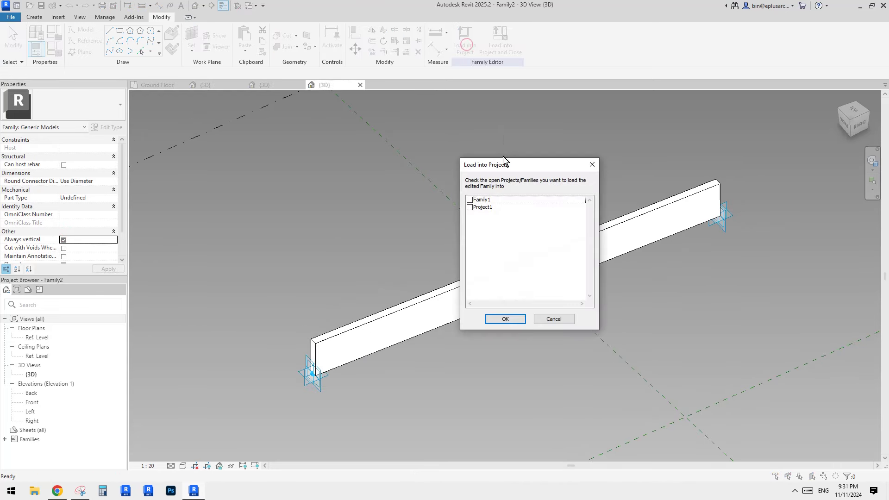
left_click(469, 201)
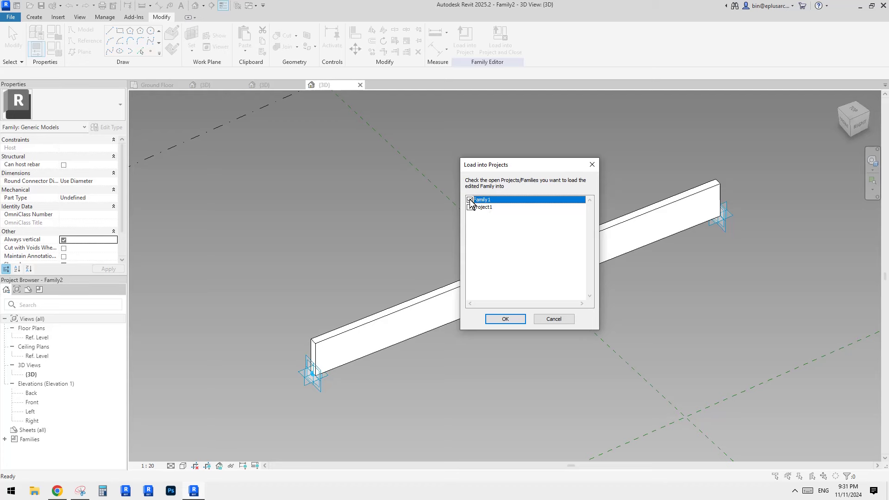
left_click(505, 319)
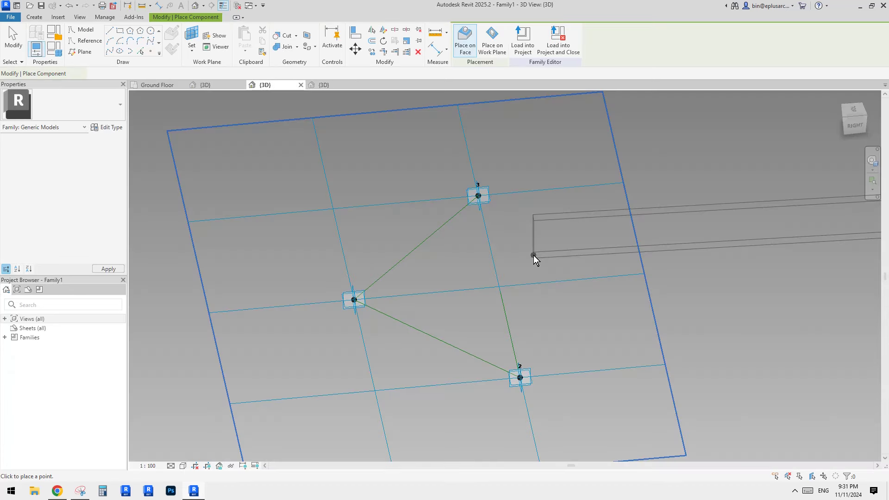
Place the Family2 beam on all three edges of the triangular panel, between its adaptive points, using Place on Face
middle_click_drag(399, 263, 395, 272)
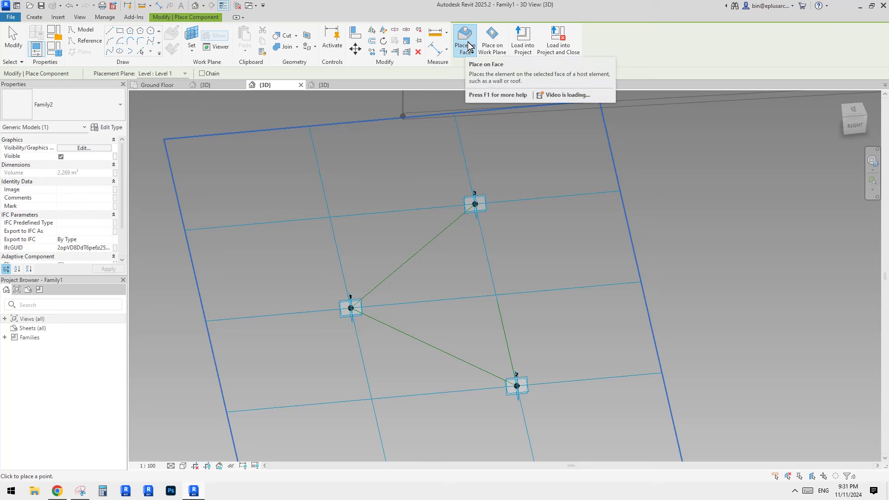
left_click(394, 270)
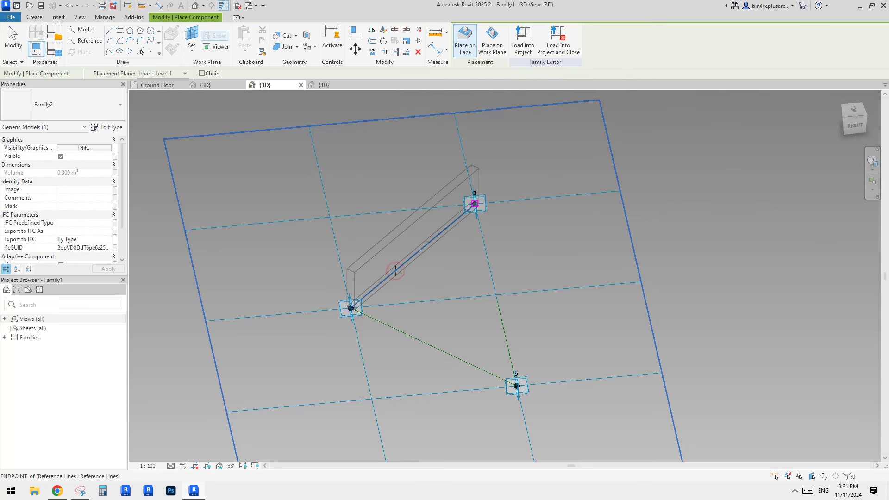
left_click(488, 266)
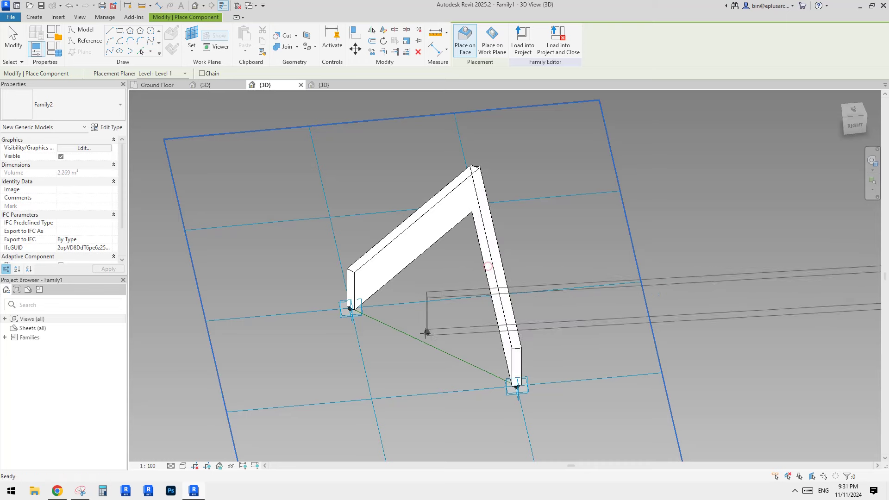
left_click(428, 342)
scroll(515, 290, "down", 3)
key("Escape")
key("Escape")
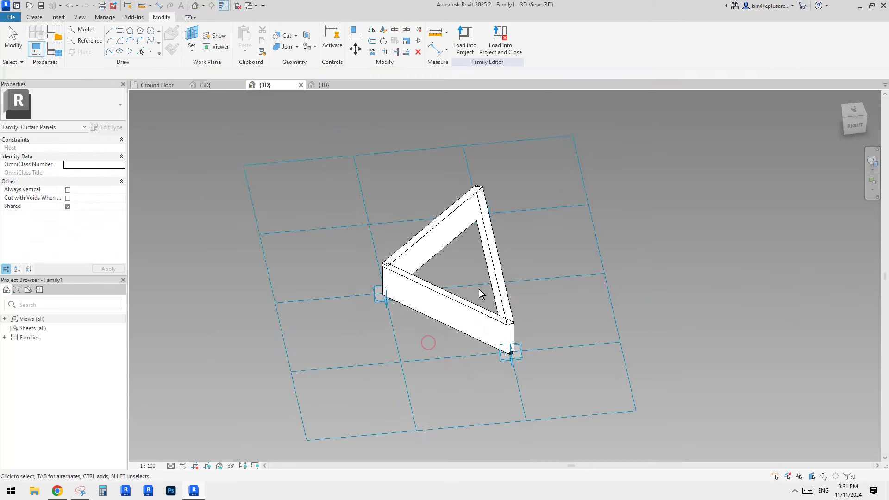
Make the triangular panel family always vertical and load it into Project1
middle_click_drag(449, 264, 456, 266)
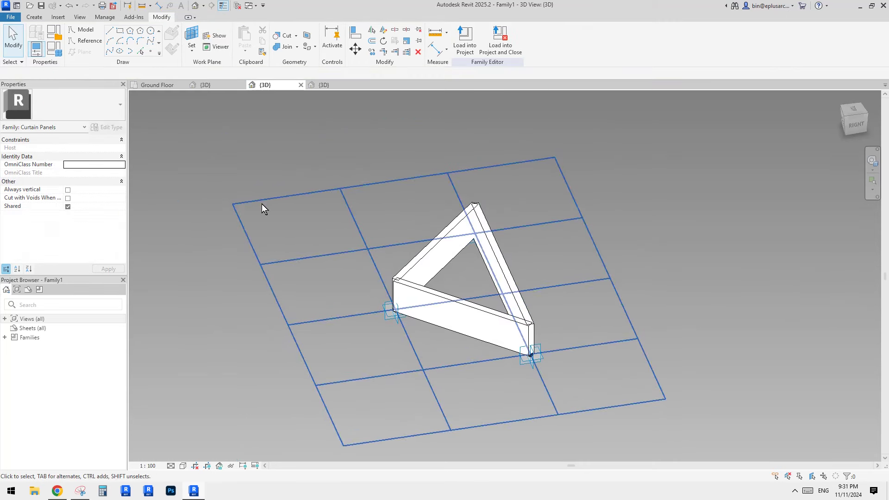
middle_click_drag(184, 195, 186, 198)
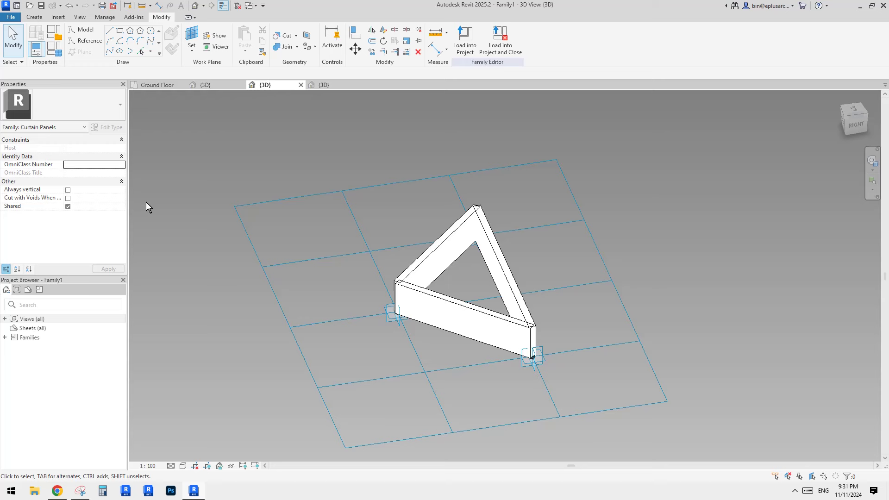
left_click(67, 190)
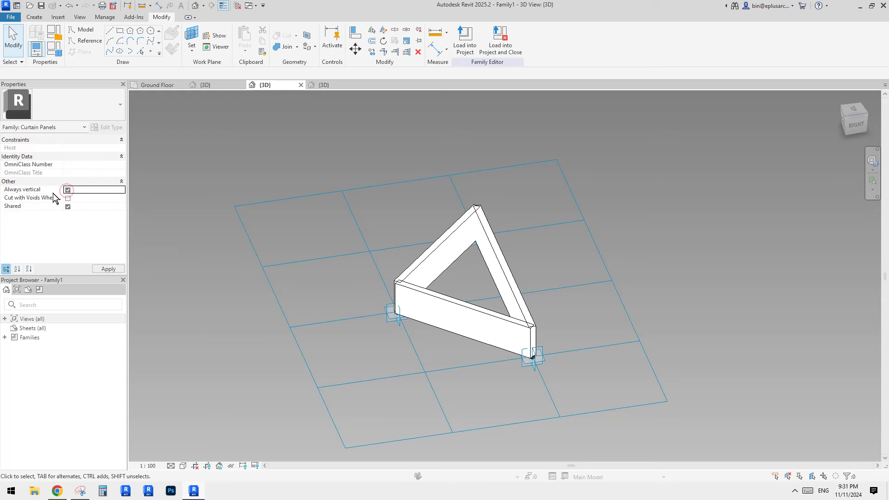
left_click(463, 40)
left_click(470, 207)
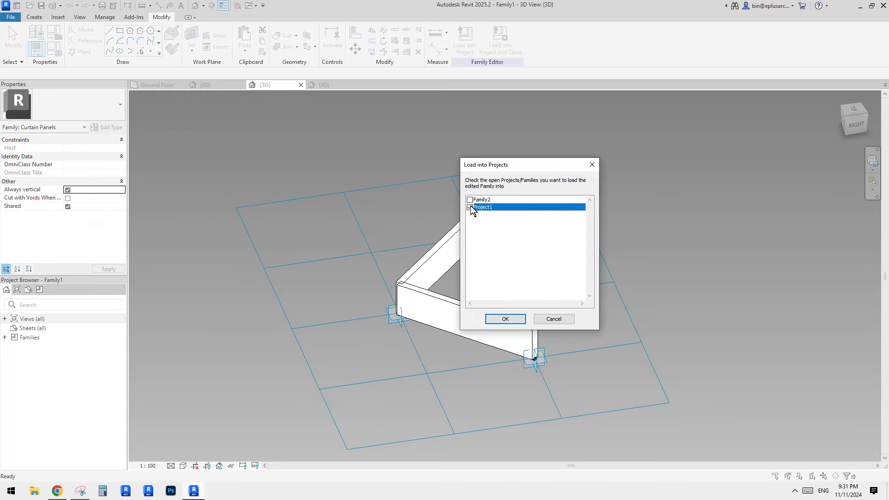
left_click(505, 319)
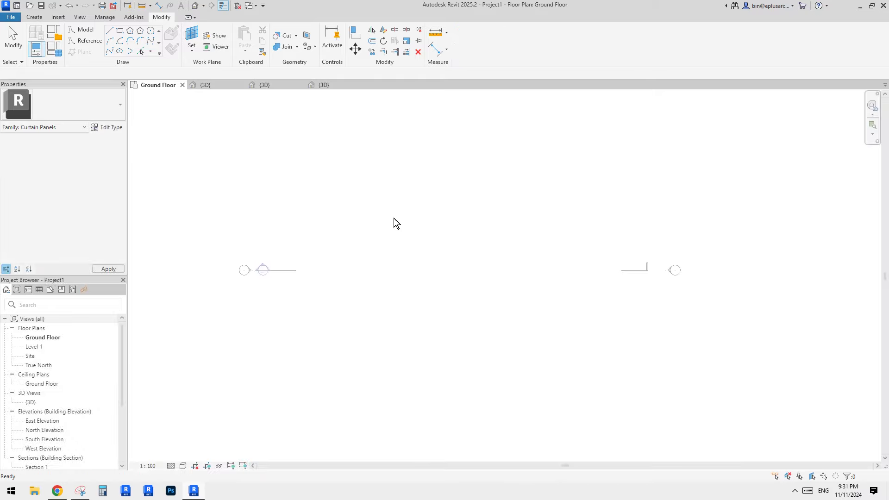
Apply the Triangle (flat) : Family1 panel type to the divided mass surface in the project's 3D view
left_click(195, 5)
left_click(490, 285)
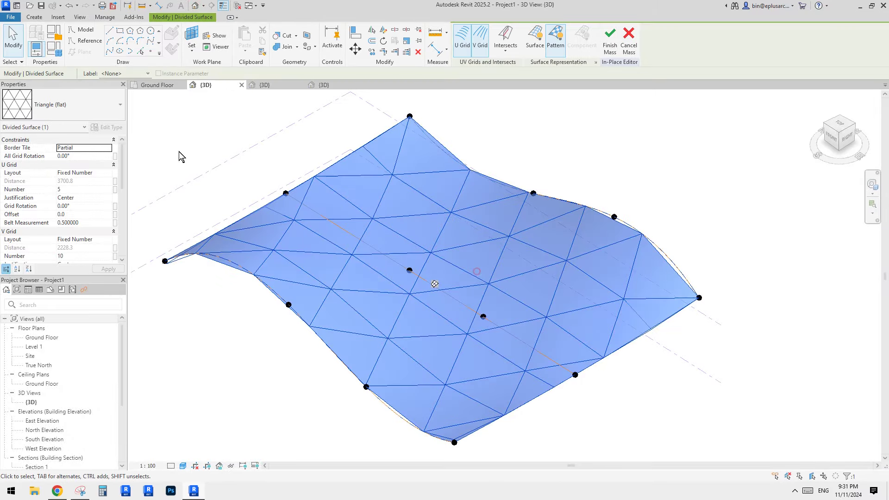
left_click(65, 99)
left_click(26, 221)
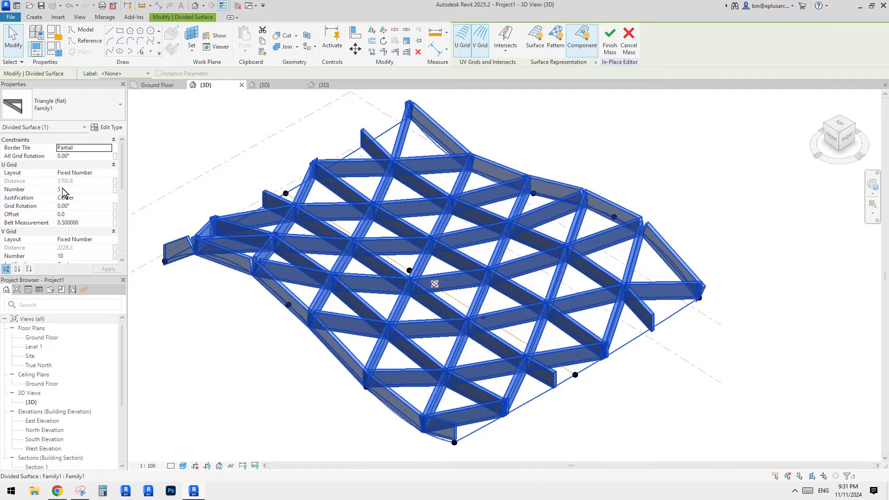
Inspect the triangulated beam structure on the wavy surface from several angles
left_click(639, 198)
middle_click_drag(639, 199, 694, 271, "shift")
left_click(650, 341)
mouse_move(616, 332)
middle_mouse_down()
mouse_move(616, 363)
mouse_move(607, 346)
middle_mouse_up()
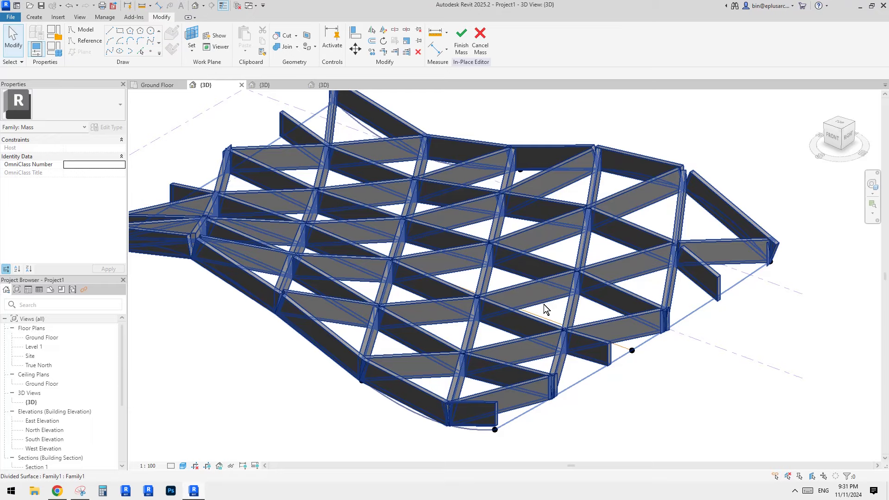
middle_click_drag(544, 304, 513, 315, "shift")
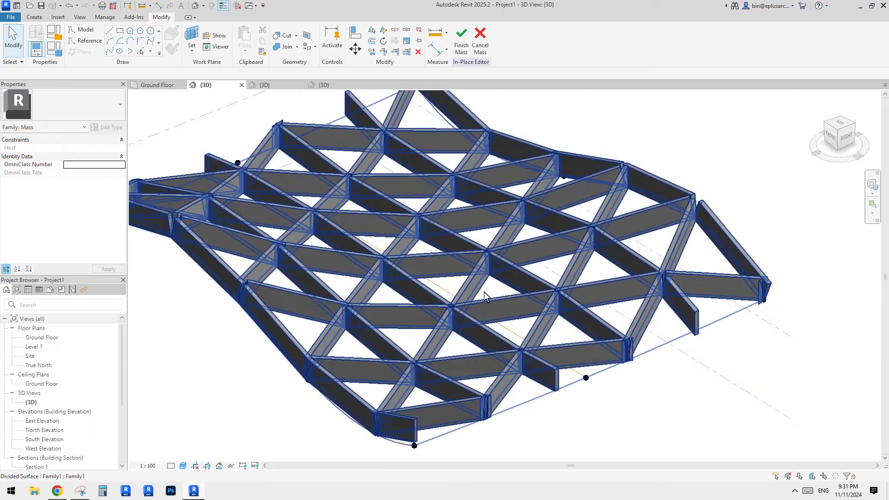
middle_click_drag(376, 274, 349, 267, "shift")
middle_click_drag(470, 285, 440, 288, "shift")
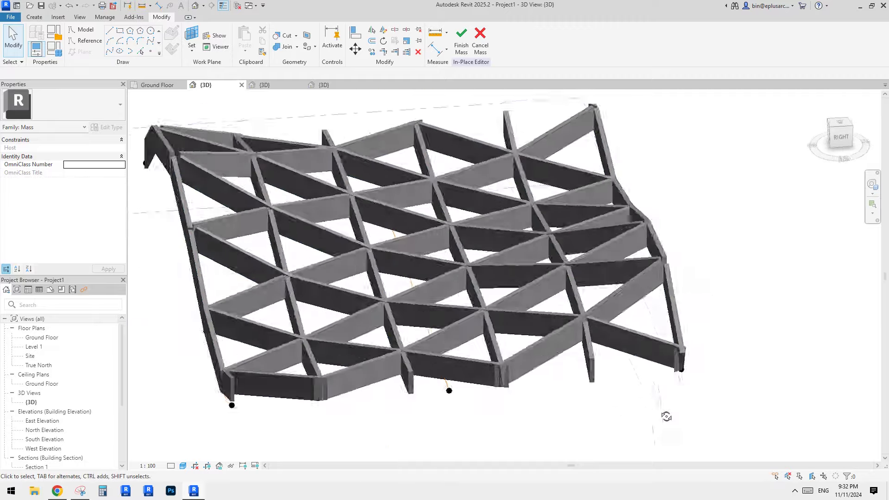
Examine one triangular panel and its individual beams up close, checking how they meet and overlap the neighbouring panels' beams
scroll(463, 301, "up", 5)
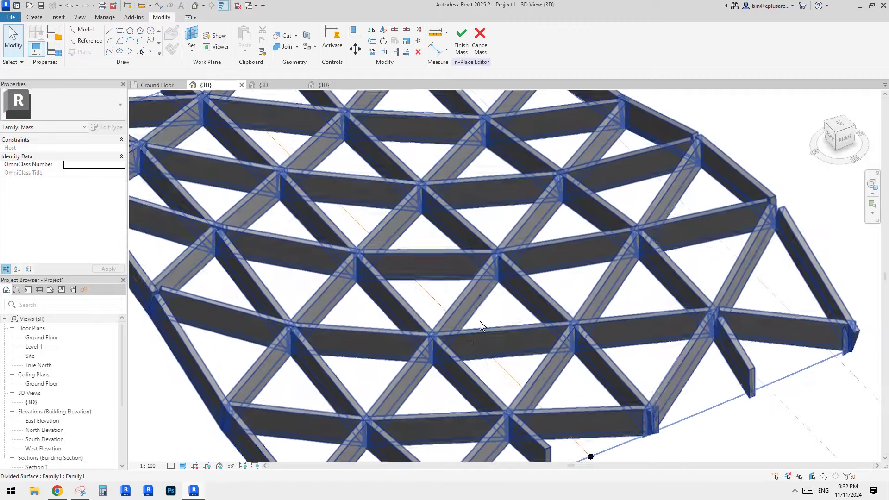
left_click(473, 292)
scroll(473, 292, "up", 5)
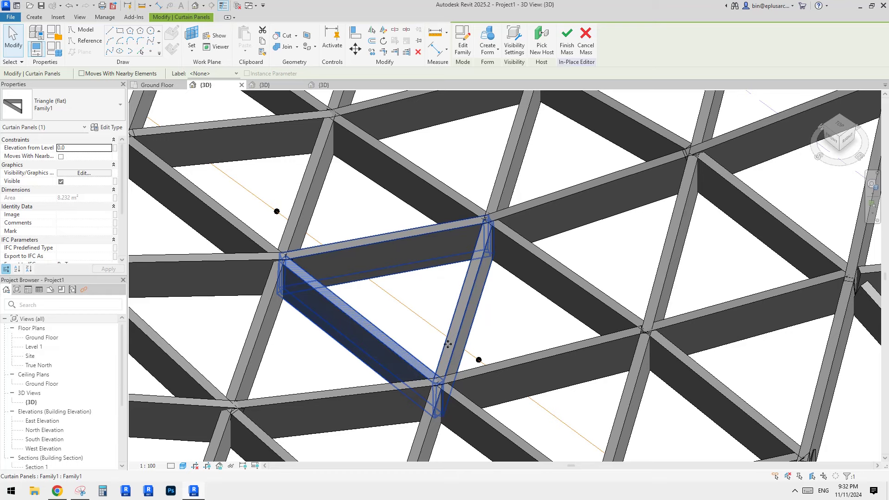
key("Escape")
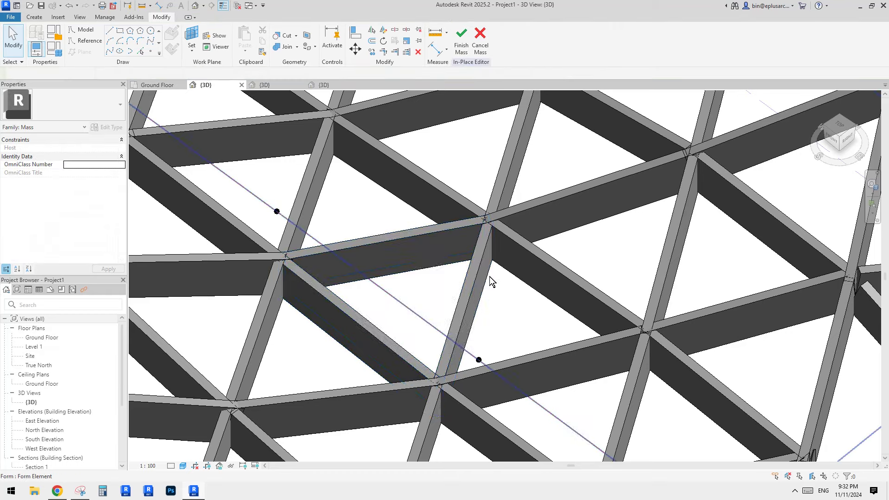
left_click(317, 294)
scroll(340, 312, "up", 5)
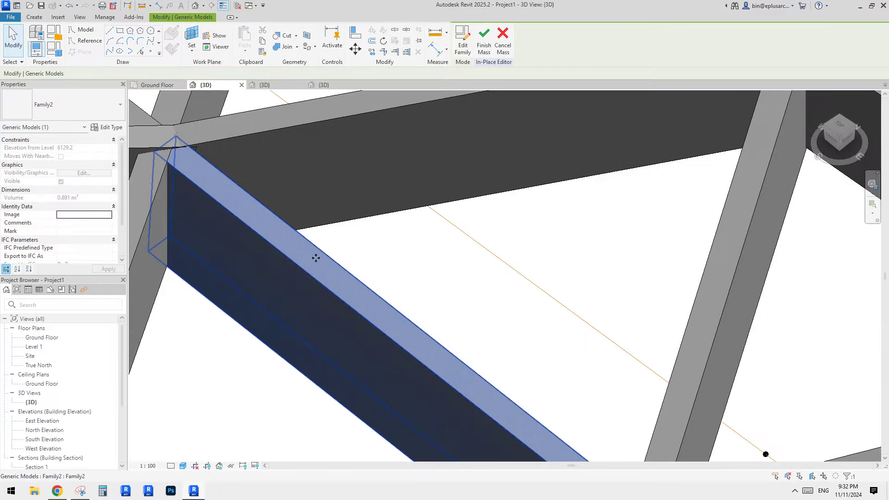
middle_click_drag(341, 306, 448, 301, "shift")
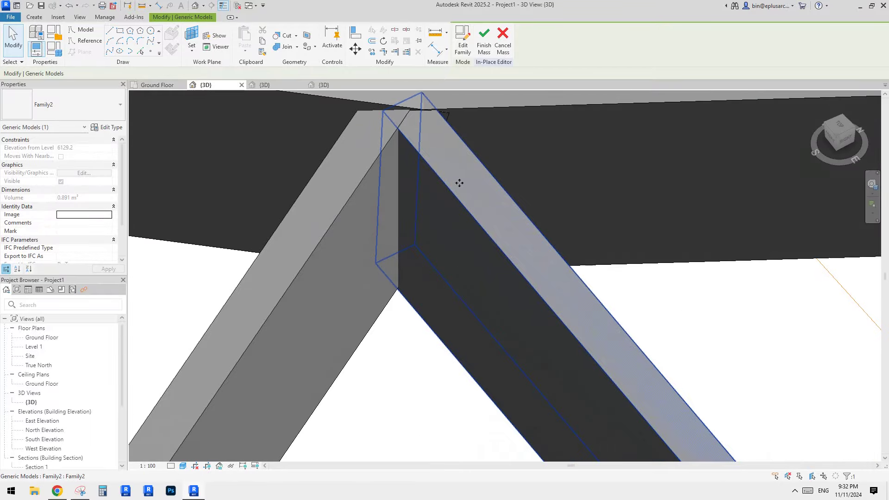
middle_click_drag(459, 183, 386, 340, "shift")
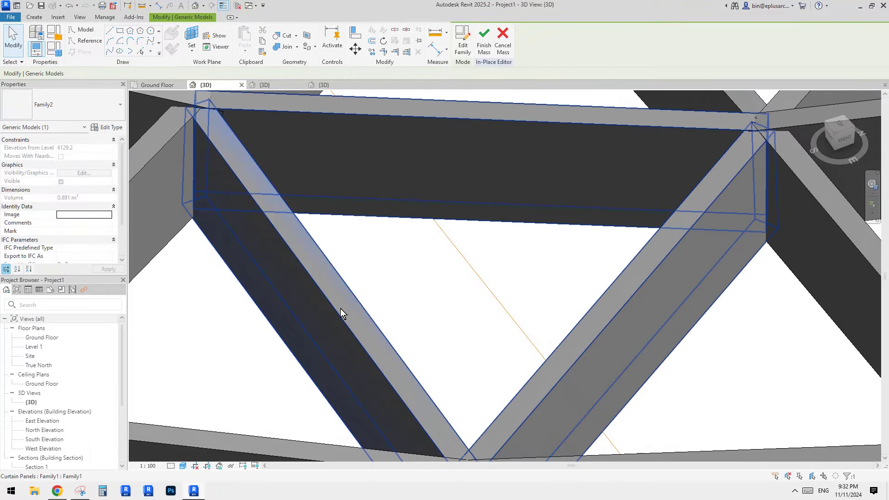
scroll(345, 275, "down", 1)
left_click(349, 271)
scroll(391, 296, "down", 4)
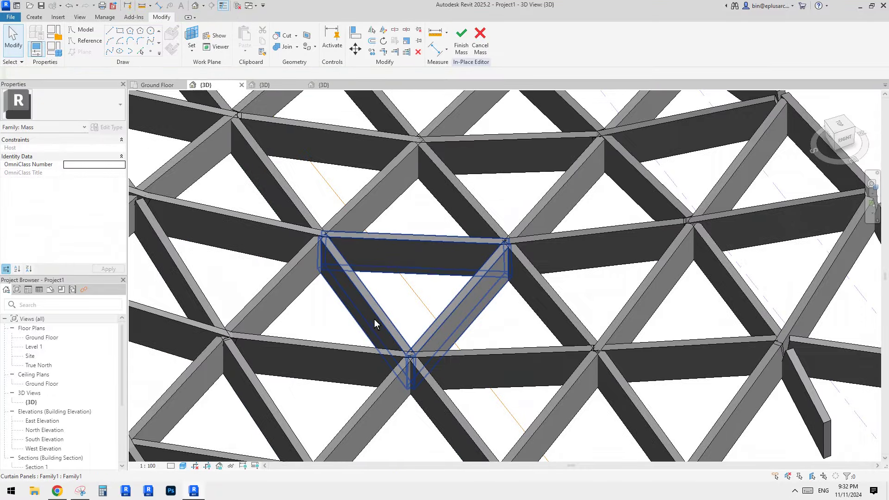
scroll(359, 298, "down", 4)
scroll(365, 303, "up", 4)
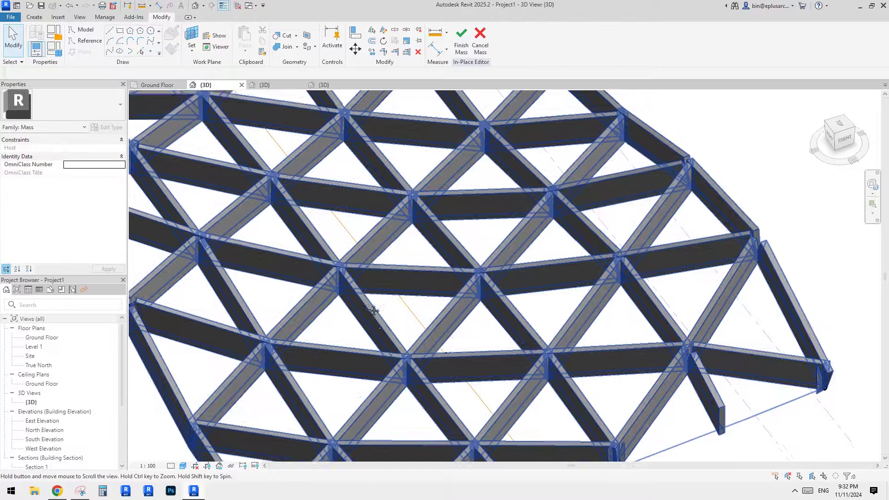
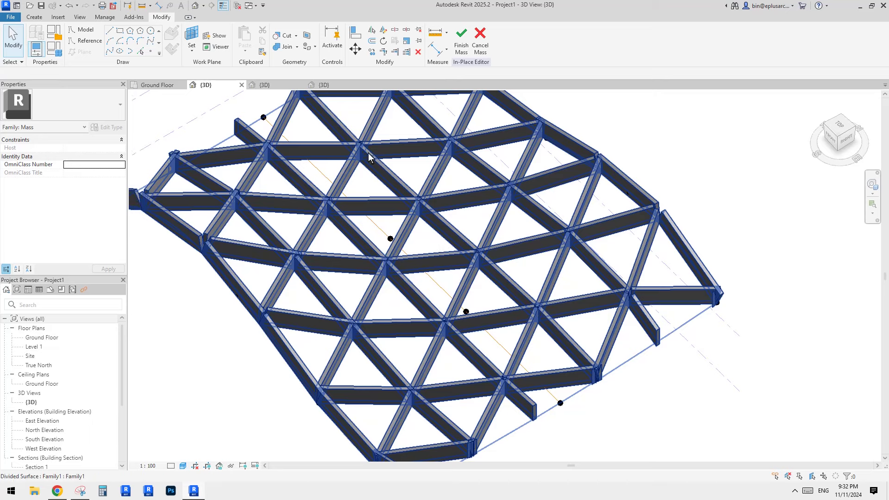
In the Family1 curtain panel family, change the tile pattern grid to Triangle Checkerboard (flat)
left_click(268, 84)
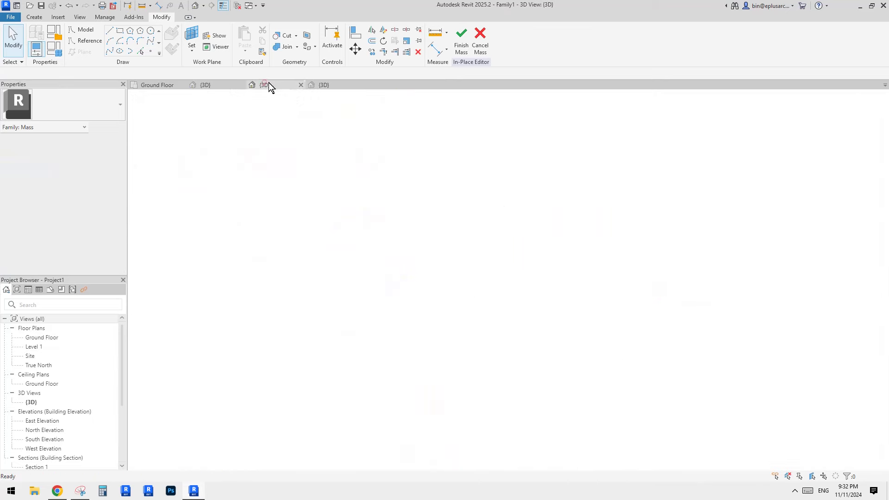
left_click(524, 162)
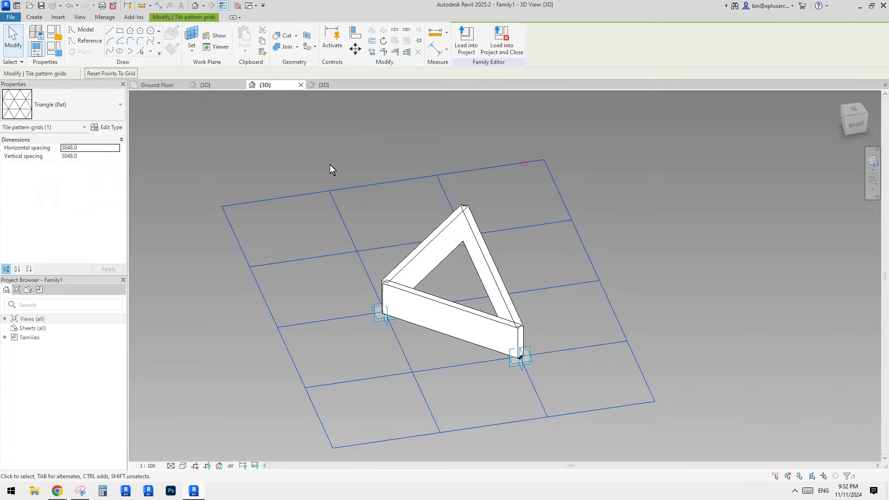
left_click(65, 105)
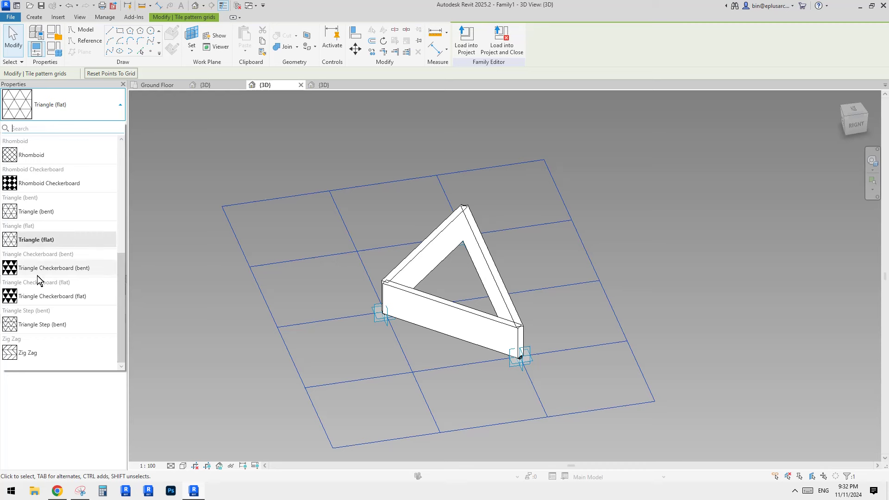
mouse_move(52, 301)
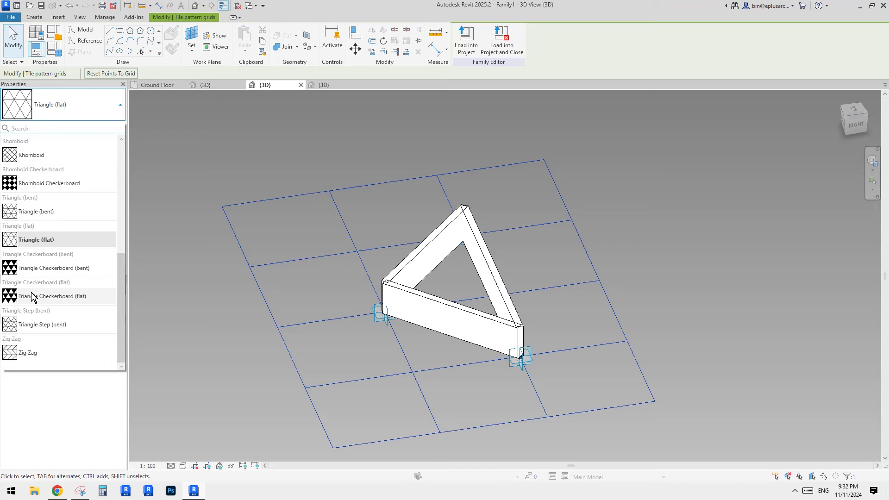
left_click(32, 297)
middle_click_drag(382, 286, 465, 300, "shift")
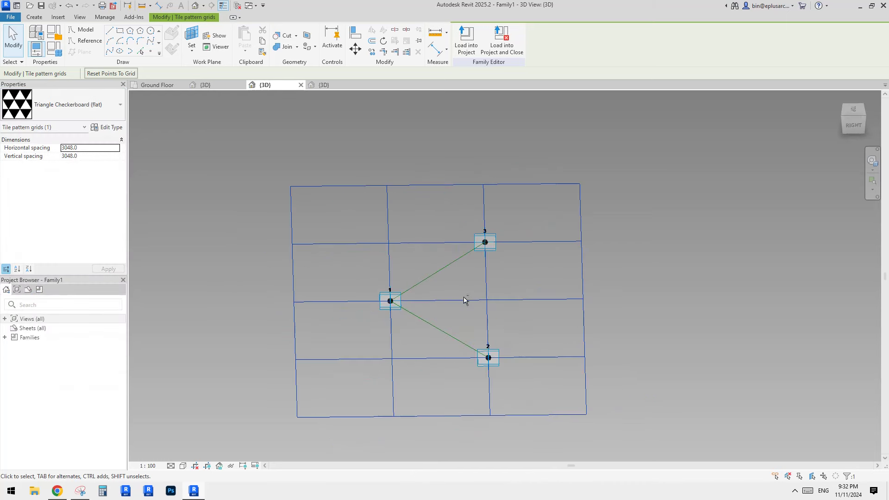
middle_click_drag(190, 271, 202, 282, "shift")
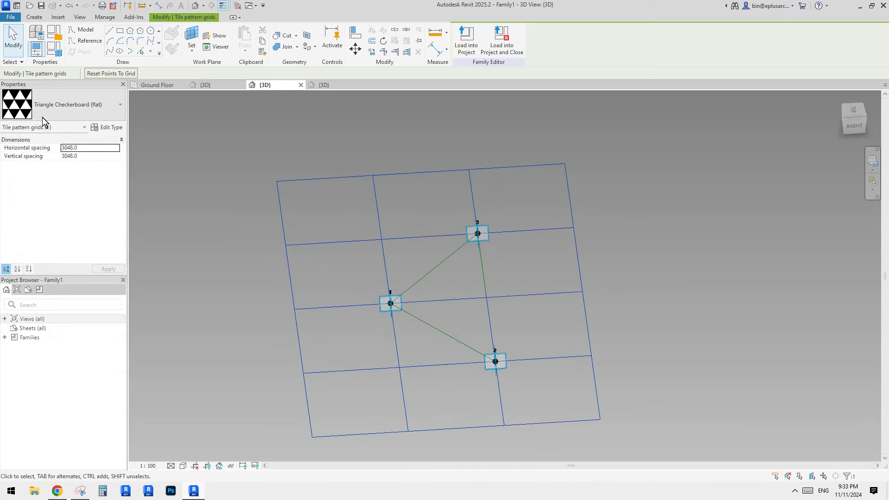
middle_click_drag(200, 147, 207, 151, "shift")
left_click(222, 155)
middle_click_drag(377, 216, 434, 271, "shift")
key("Tab")
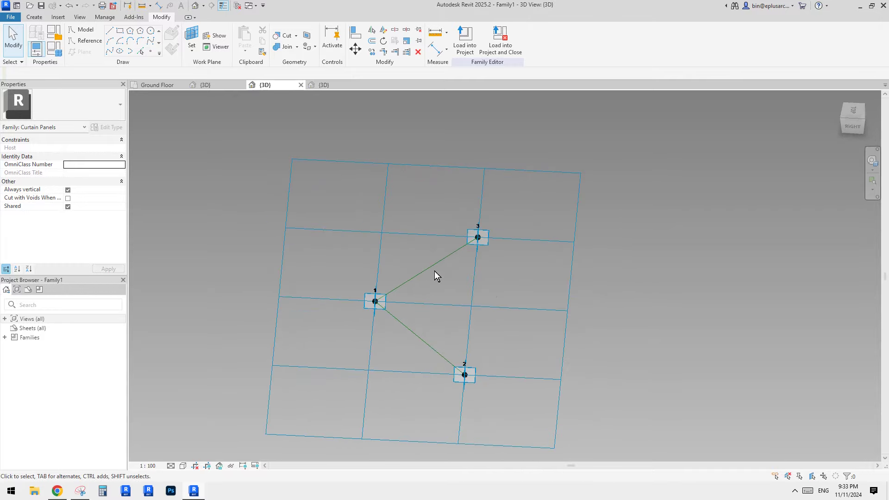
left_click(215, 85)
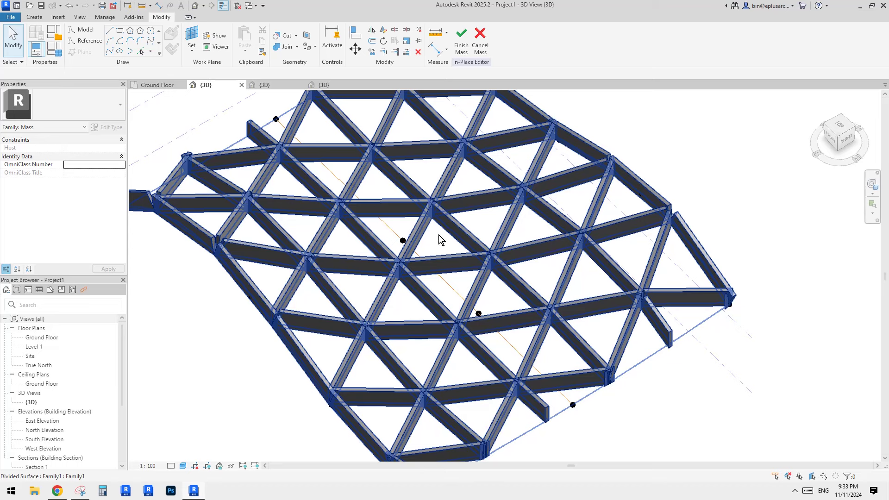
left_click(265, 84)
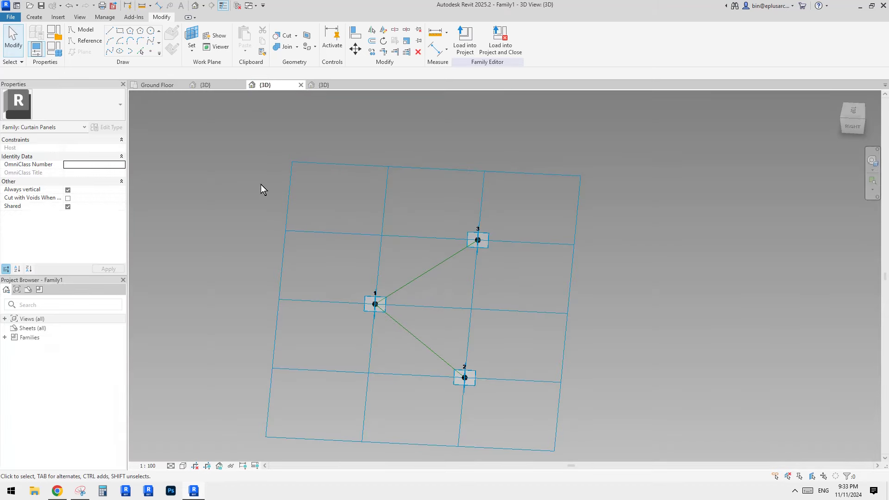
left_click(470, 174)
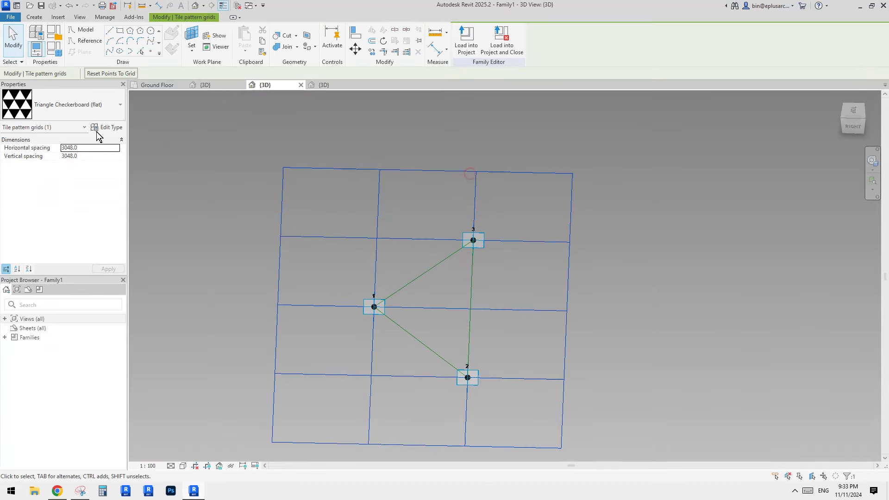
key("Tab")
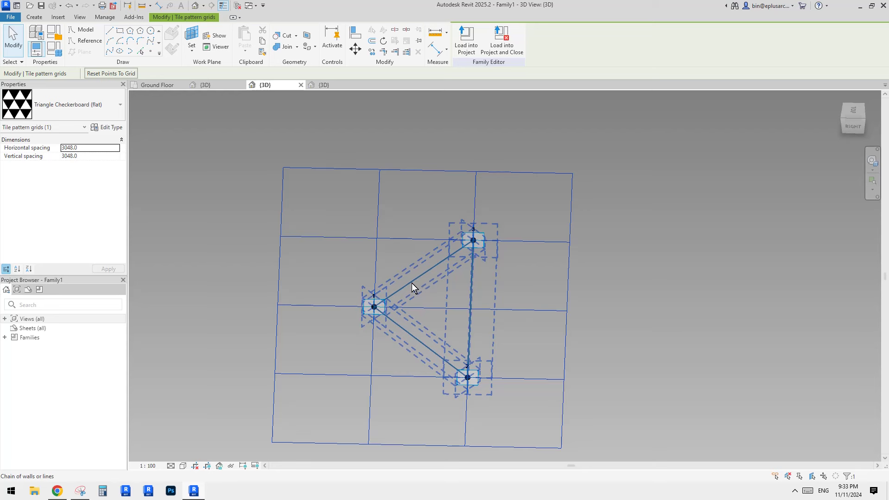
scroll(429, 272, "up", 1)
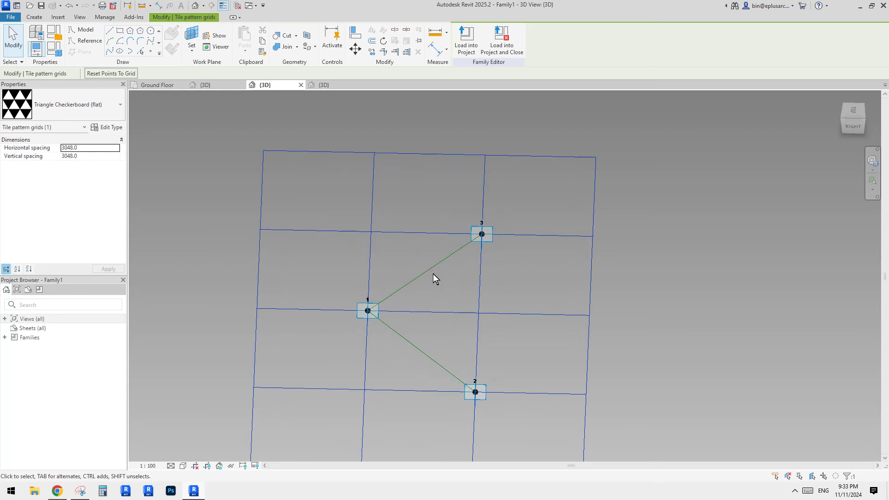
middle_click_drag(434, 274, 458, 273, "shift")
scroll(430, 276, "down", 1)
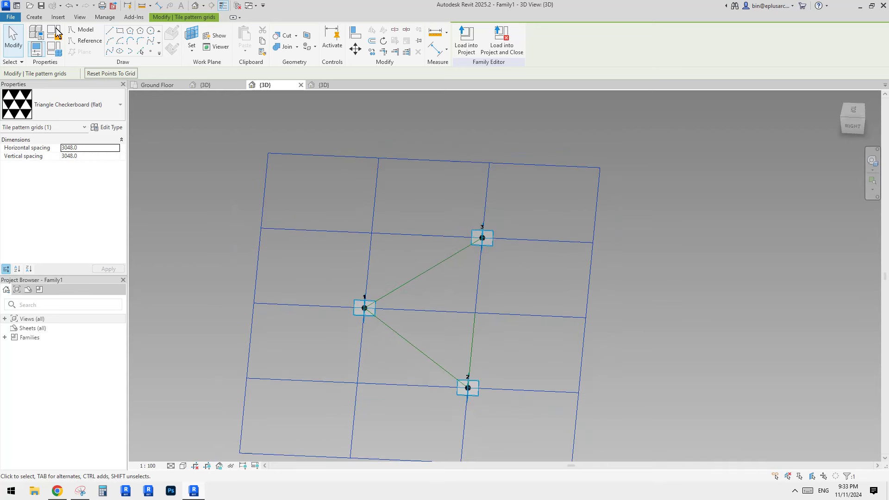
Place the Family2 beam on all three reference-line edges of the checkerboard triangle, using Place on Face
left_click(33, 17)
left_click(249, 39)
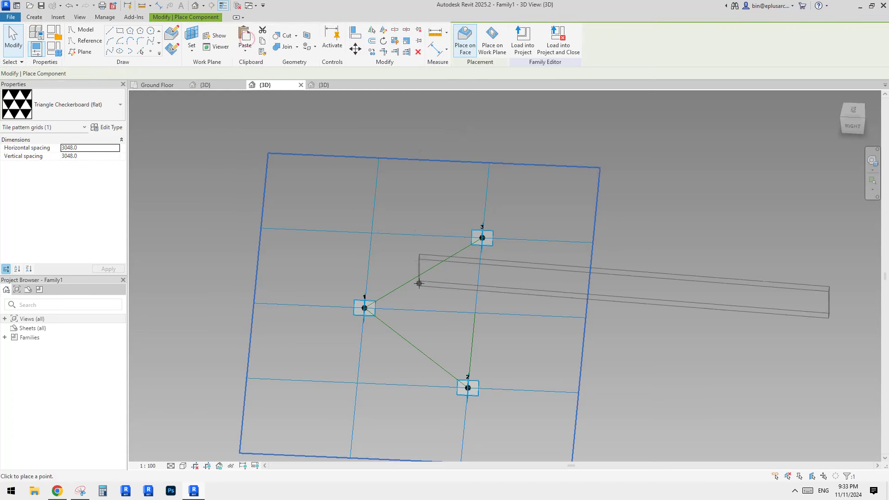
left_click(411, 281)
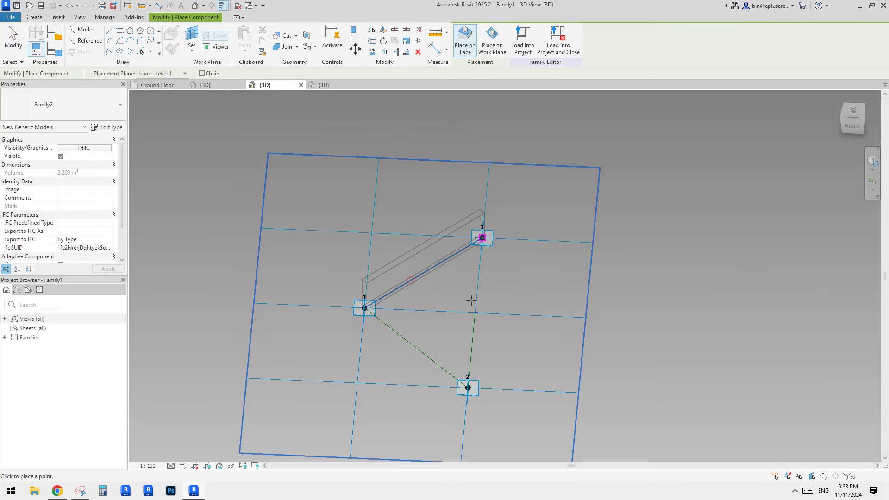
left_click(475, 298)
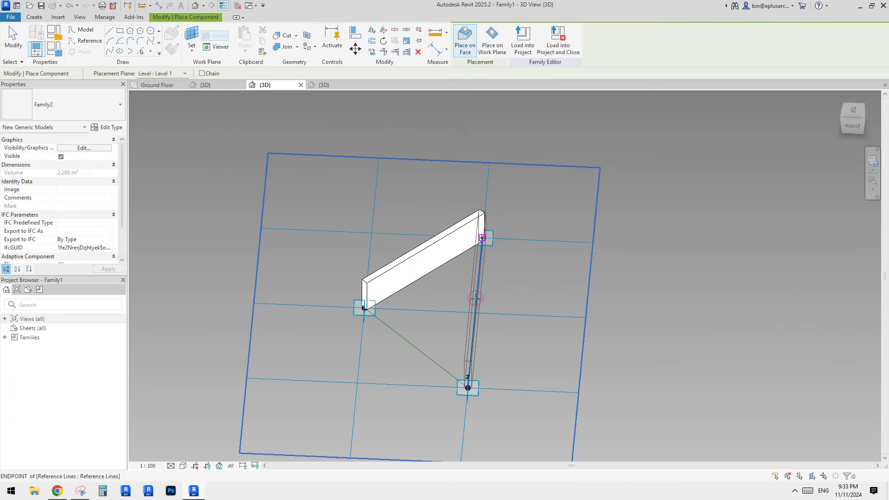
left_click(413, 346)
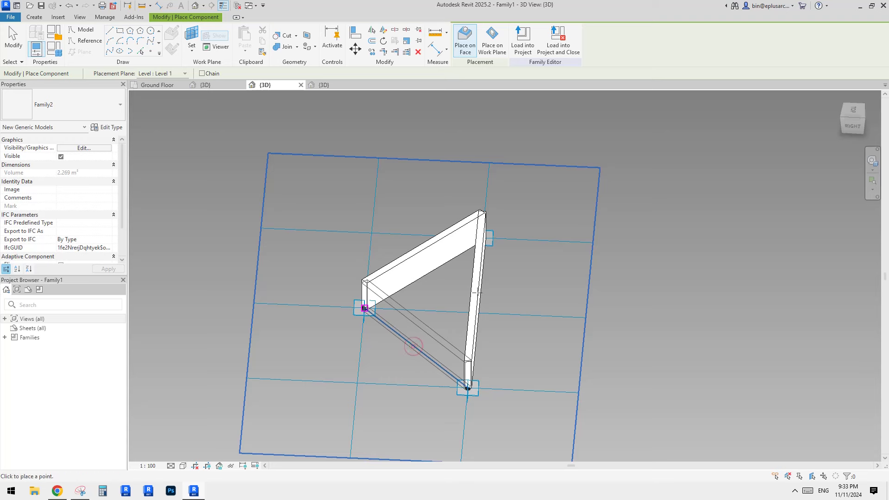
key("Escape")
key("Escape")
Load the updated Family1 panel family into Project1 and return to the project's 3D view
left_click(465, 40)
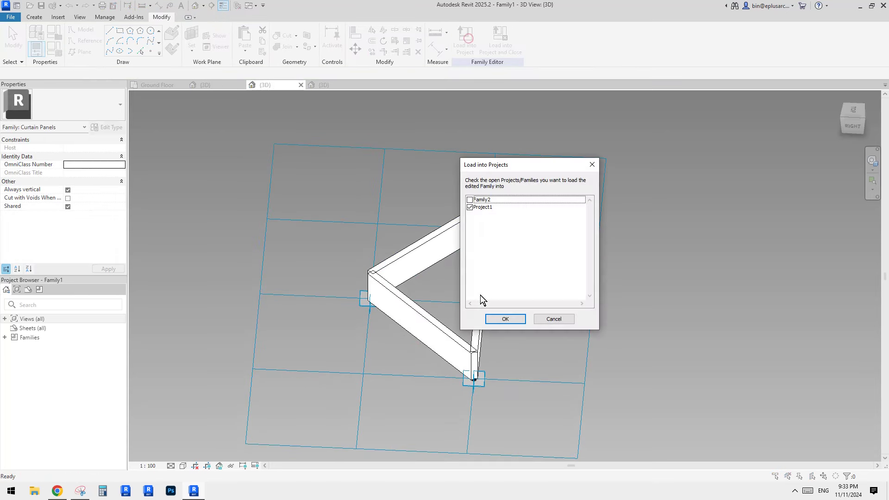
left_click(509, 319)
left_click(426, 218)
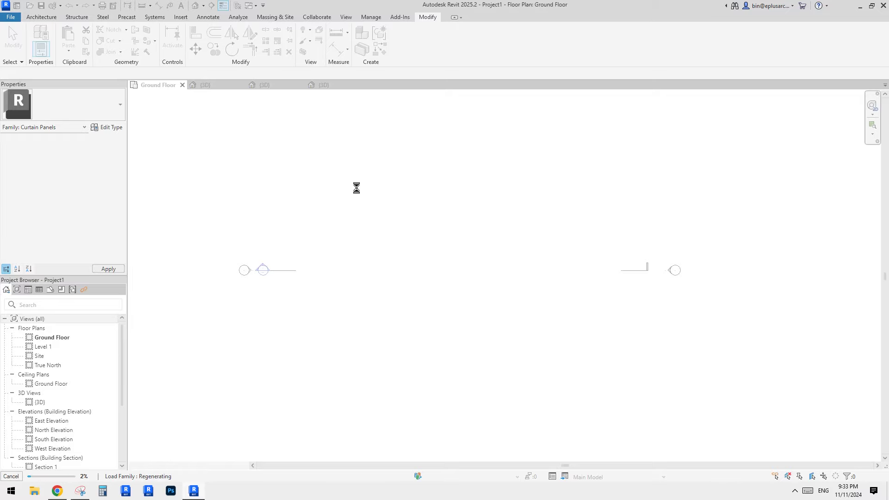
left_click(196, 5)
scroll(467, 241, "up", 3)
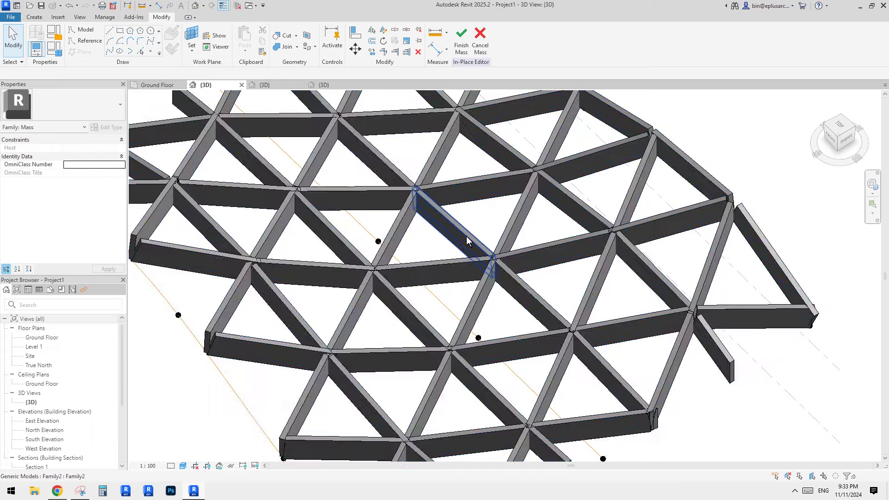
Examine individual checkerboard panels across the surface to see how neighbouring triangles share their edge beams
left_click(467, 236)
key("Escape")
key("Tab")
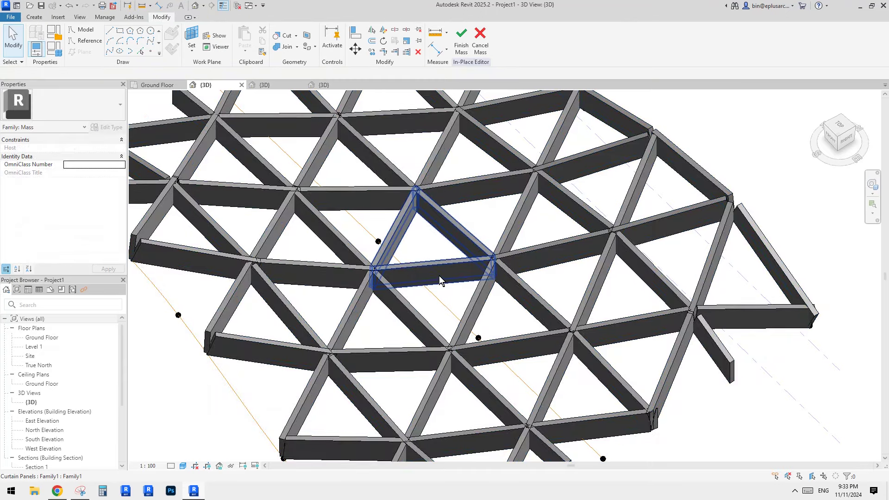
left_click(439, 276)
middle_click_drag(449, 288, 494, 306, "shift")
middle_click_drag(434, 269, 415, 291)
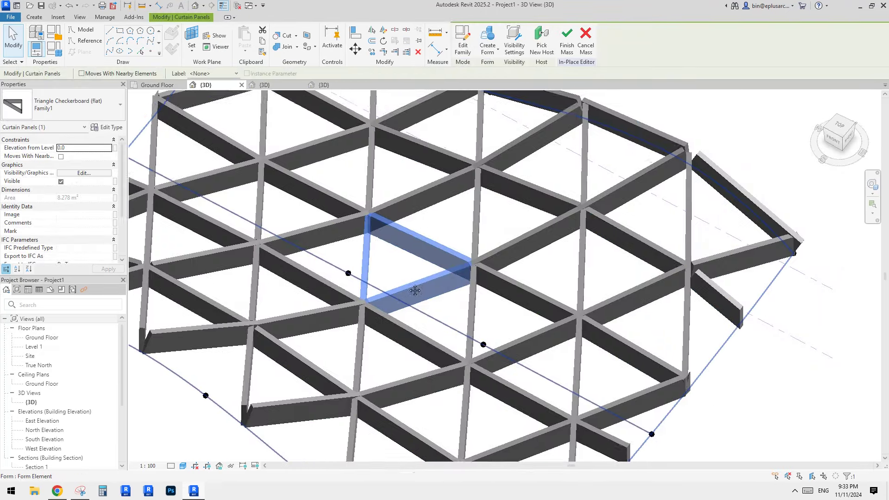
left_click(483, 221)
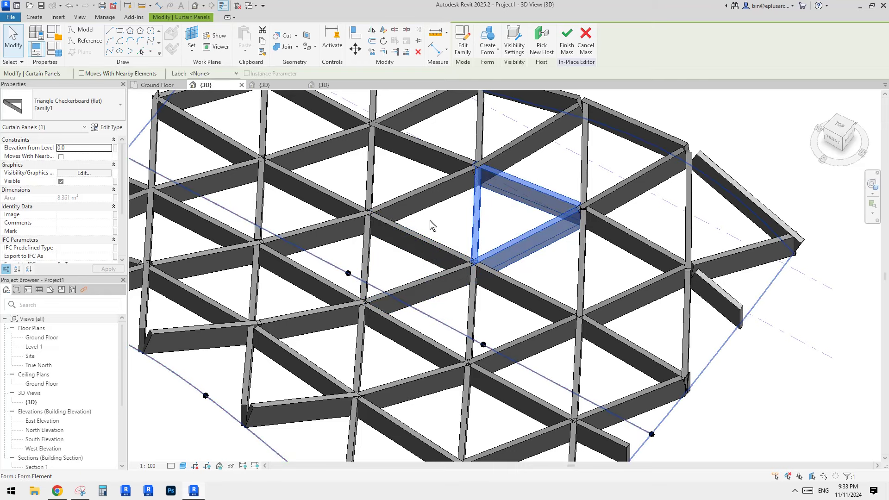
left_click(431, 193)
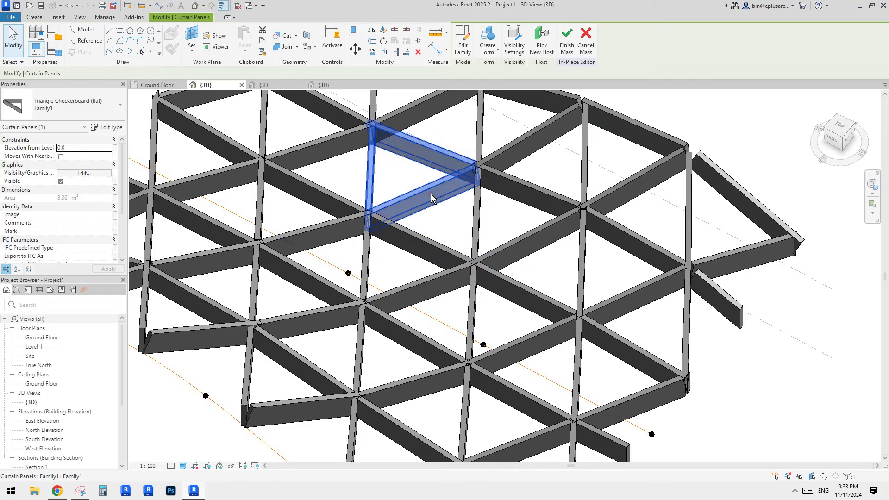
left_click(439, 245)
left_click(497, 235)
scroll(501, 259, "down", 2)
middle_click_drag(507, 291, 501, 349)
Inspect the checkerboard beam grid from several angles and review the panel patterns available for the roof's divided surface
left_click(317, 394)
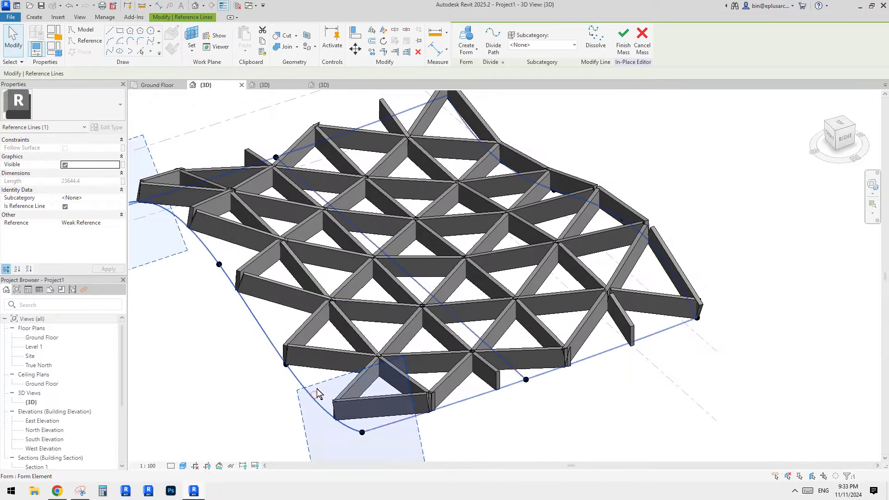
key("Escape")
left_click(348, 246)
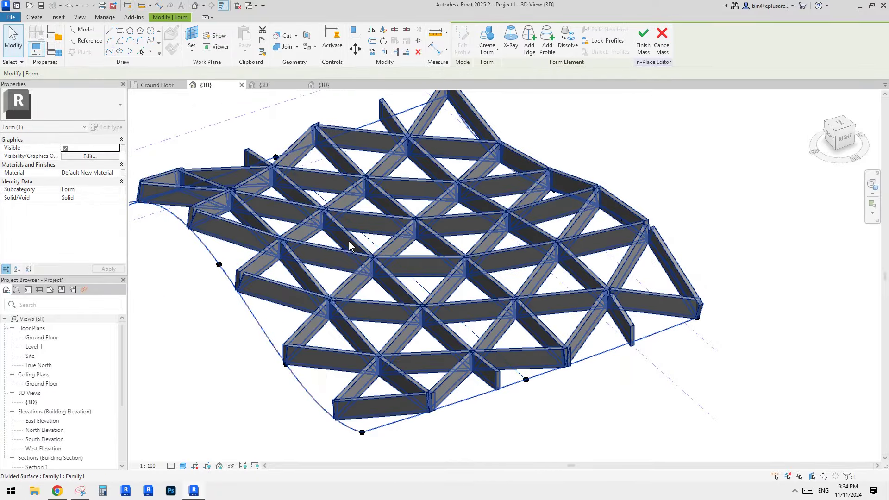
left_click(348, 245)
left_click(82, 104)
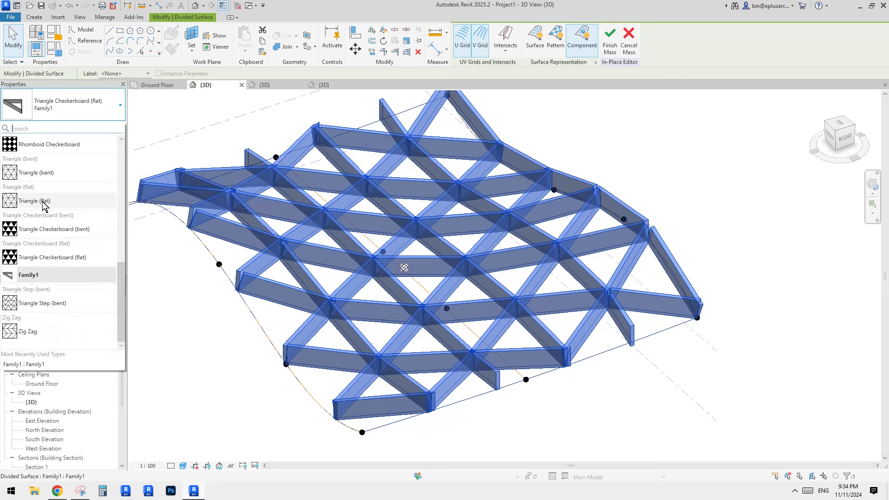
key("Escape")
key("Escape")
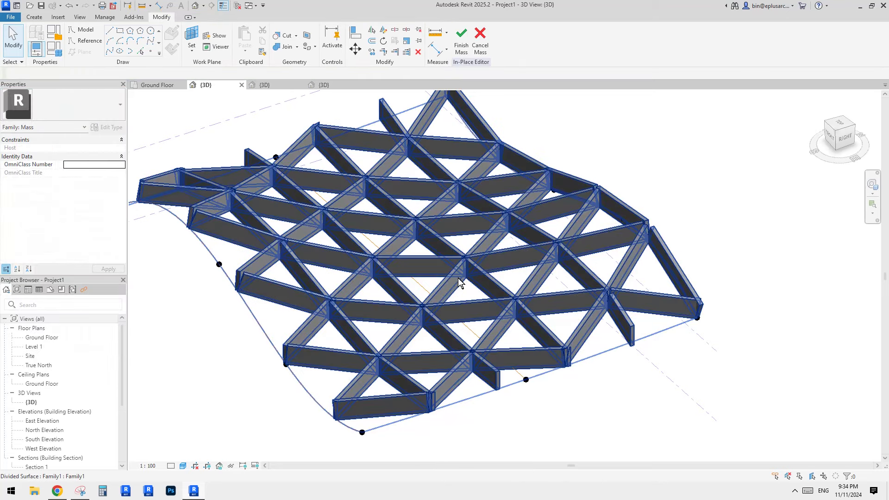
middle_click_drag(457, 278, 468, 296, "shift")
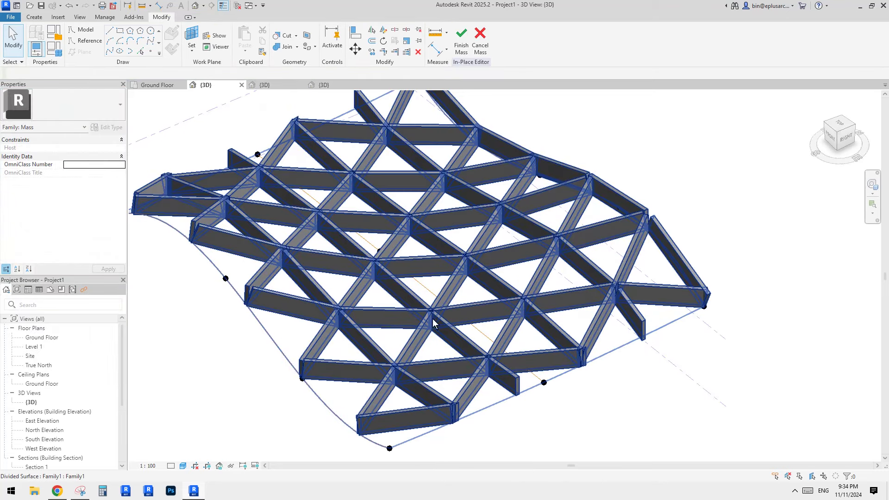
middle_click_drag(443, 302, 449, 329, "shift")
Switch to Chrome to view the wavy roof reference photo, and return to Revit to compare the divided surface and its pattern options
left_click(57, 492)
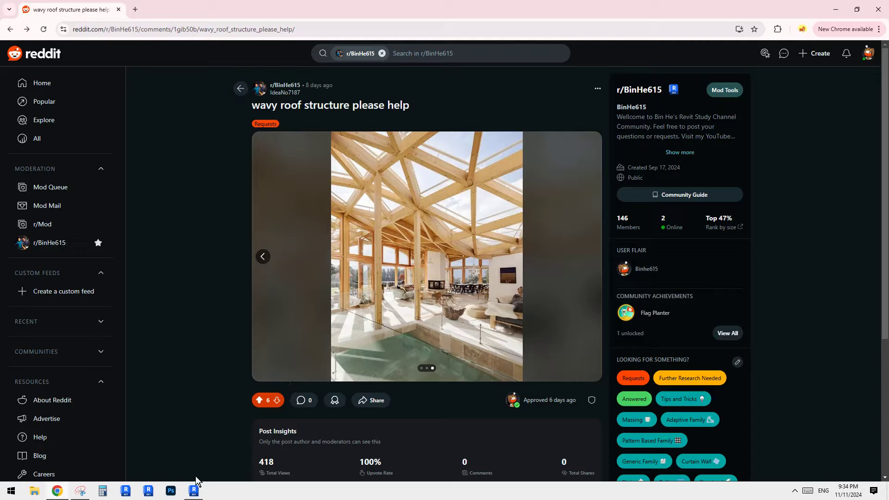
left_click(193, 491)
left_click(315, 354)
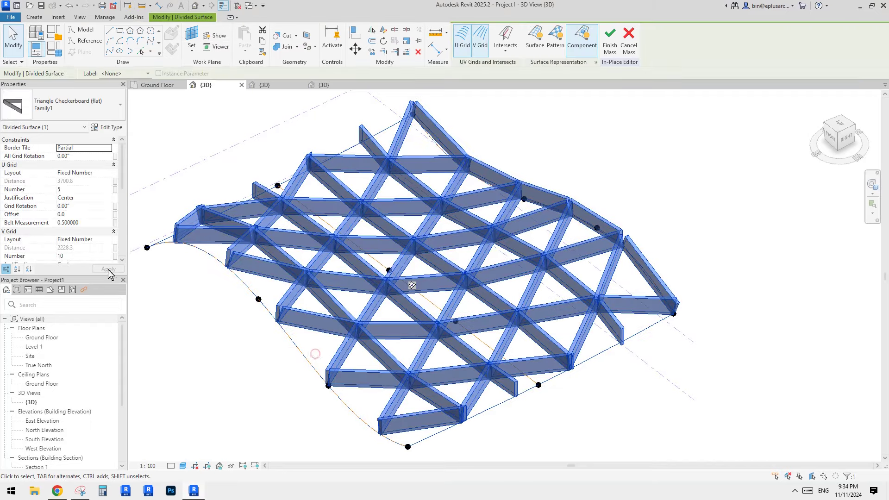
left_click(87, 114)
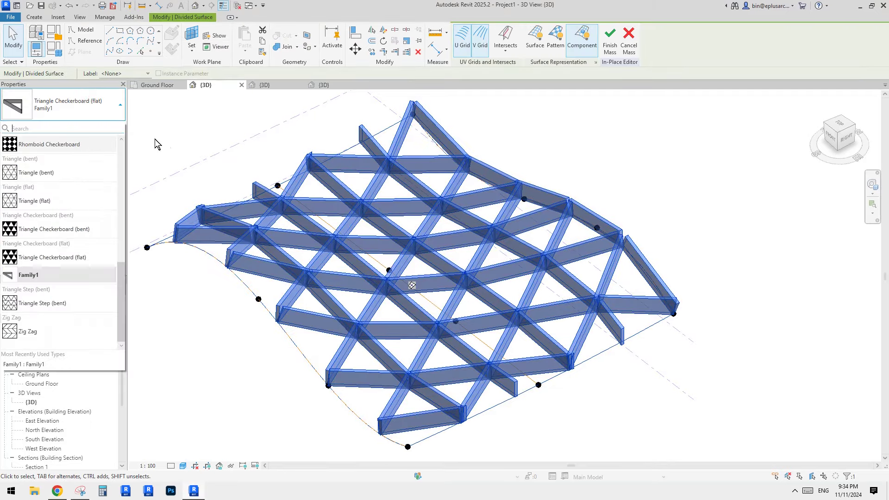
left_click(455, 270)
scroll(441, 305, "up", 2)
mouse_move(441, 310)
middle_mouse_down("shift")
mouse_move(452, 322)
mouse_move(436, 329)
mouse_move(449, 313)
middle_mouse_up("shift")
scroll(444, 325, "down", 1)
left_click(448, 128)
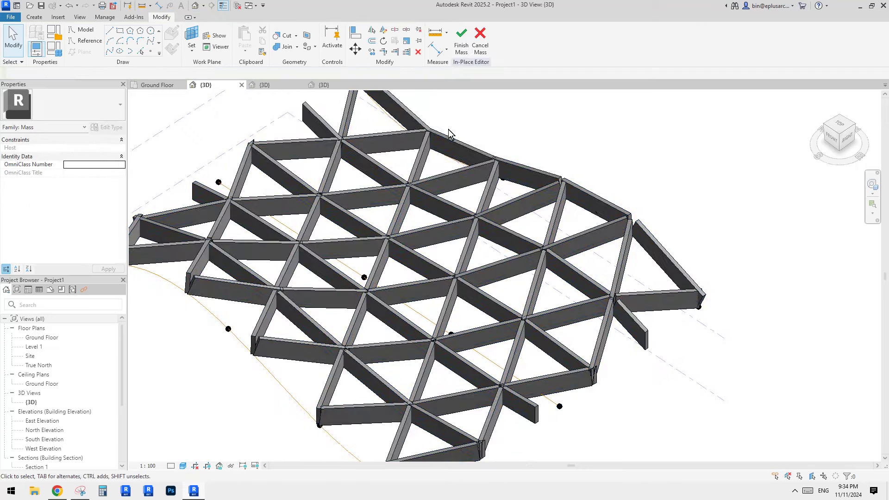
In the Family1 panel family, select all instances of the Family2 beam and temporarily hide them
left_click(274, 82)
middle_click_drag(399, 186, 482, 236, "shift")
left_click(443, 258)
key("s")
key("a")
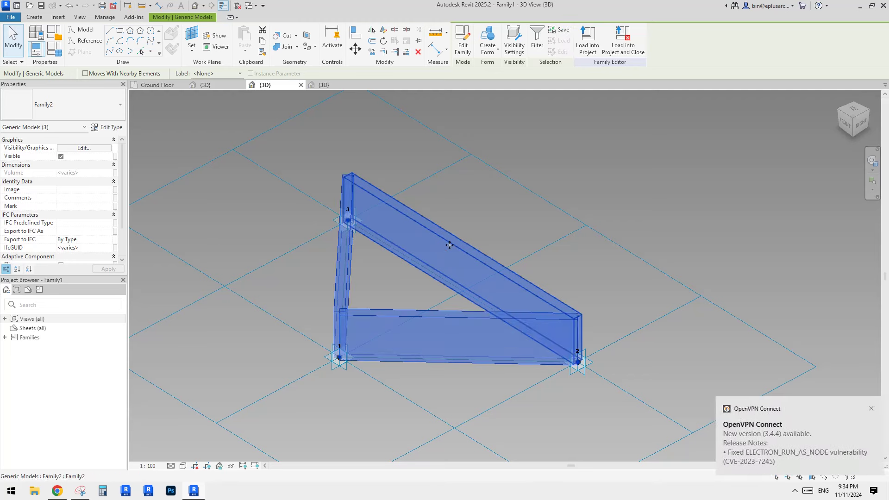
key("h")
key("h")
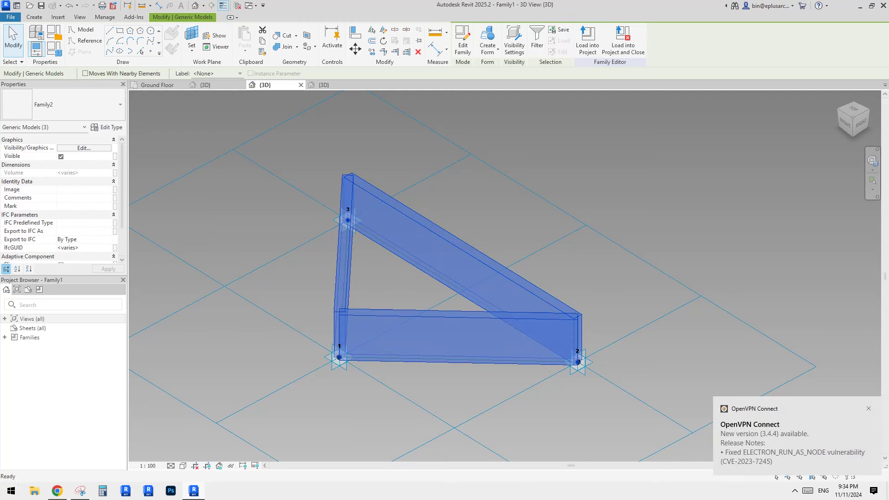
Create a solid extruded form from the closed triangle of three reference lines
middle_click_drag(475, 320, 412, 287, "shift")
key("Tab")
left_click(350, 273)
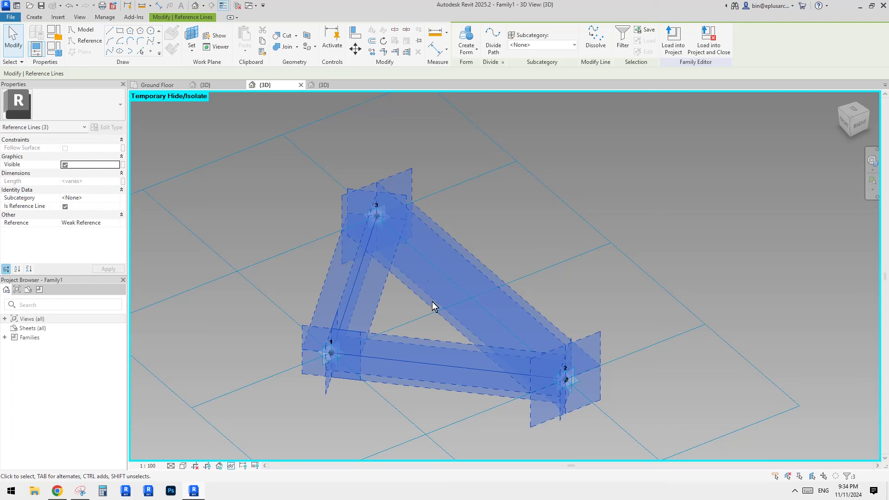
middle_click_drag(465, 174, 499, 195, "shift")
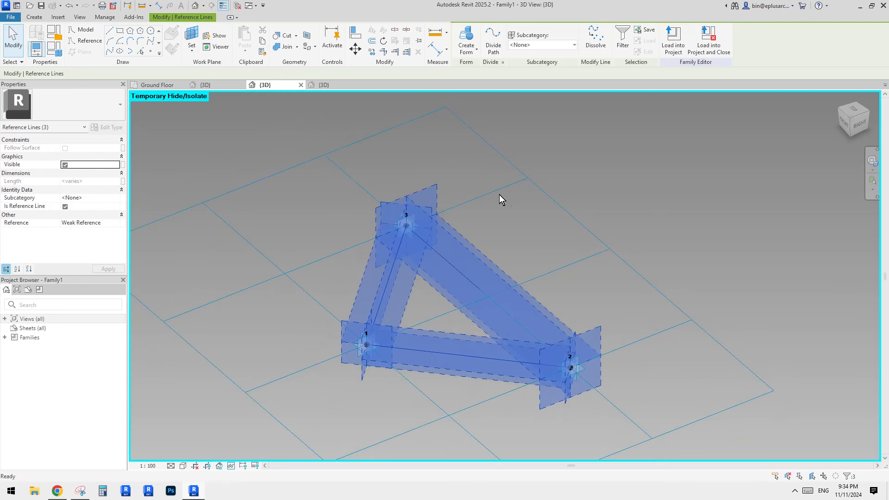
left_click(467, 37)
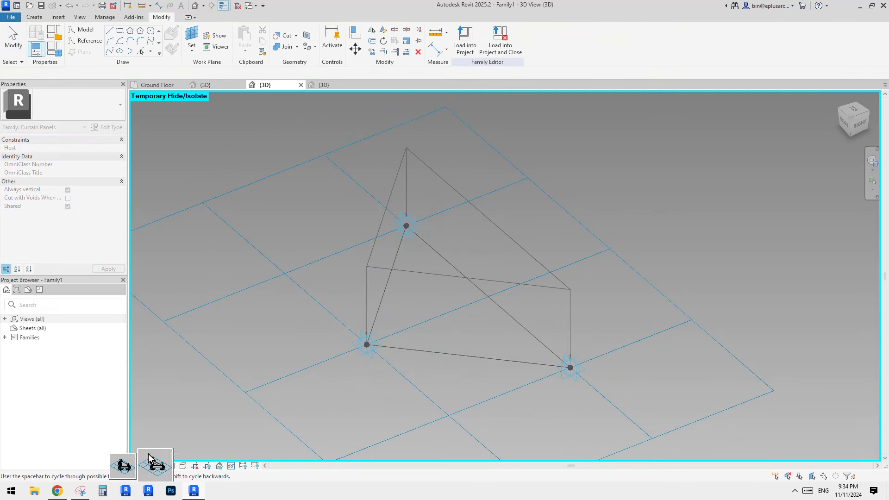
left_click(124, 466)
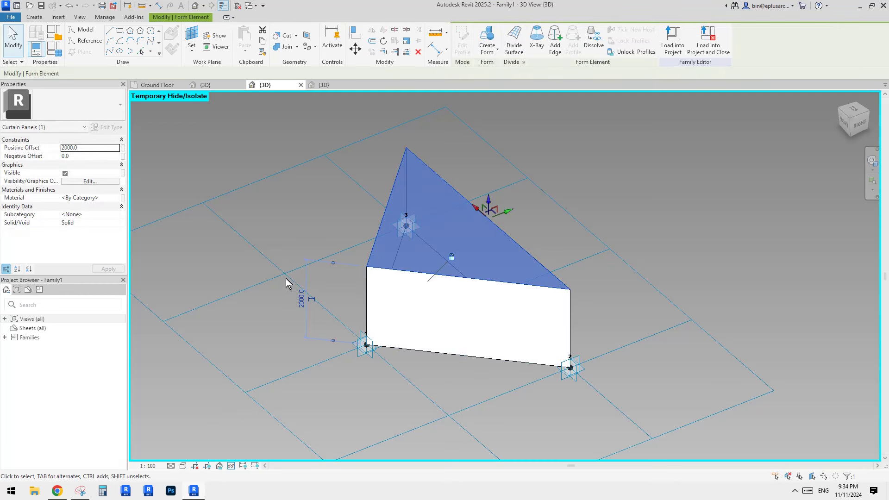
Set the triangular form's Negative Offset to -1900
left_click(85, 158)
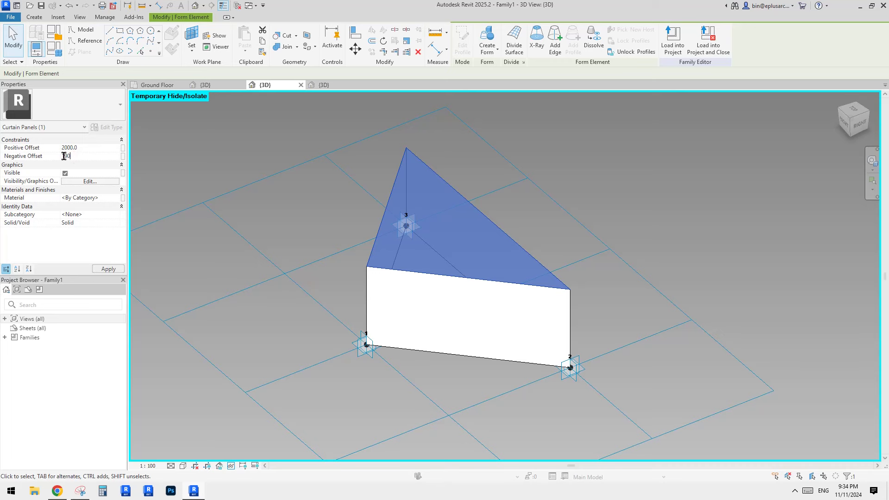
key("Return")
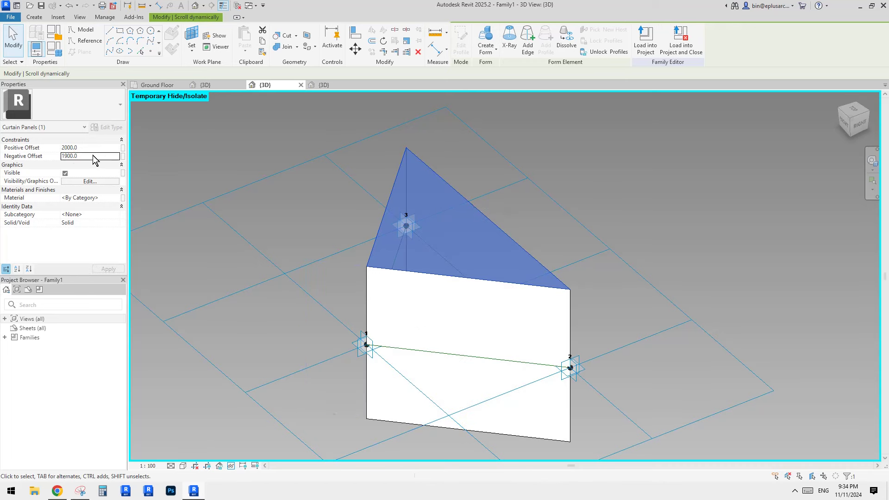
left_click(93, 155)
type("-")
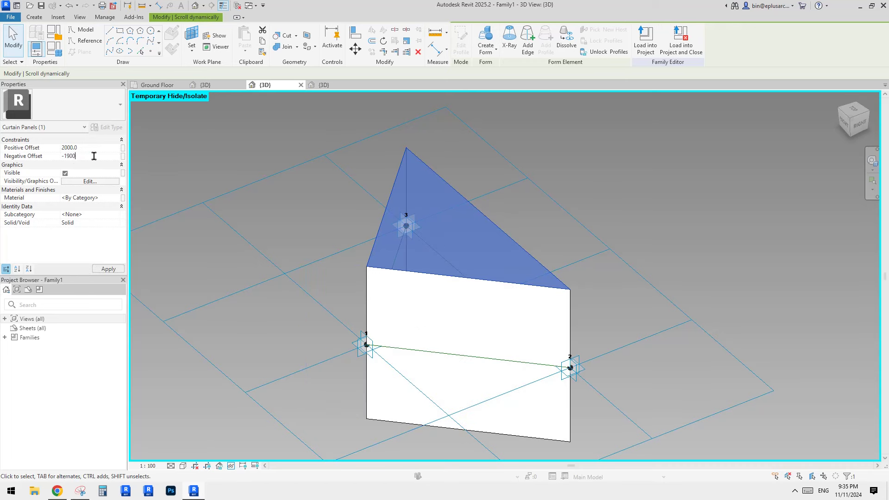
key("Return")
middle_click_drag(494, 273, 448, 258, "shift")
key("Escape")
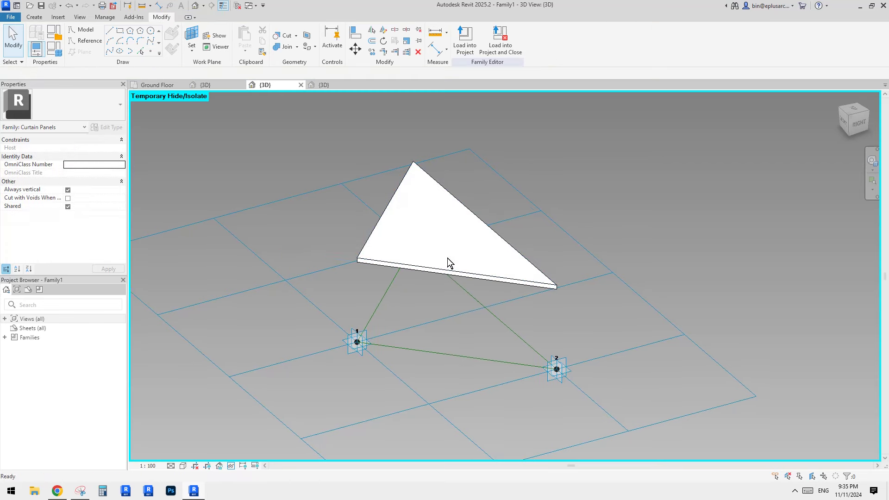
Restore the hidden beams and set the triangular form's Positive Offset to 1400 and Negative Offset to -1300
key("h")
key("r")
middle_click_drag(482, 285, 477, 247, "shift")
left_click(477, 247)
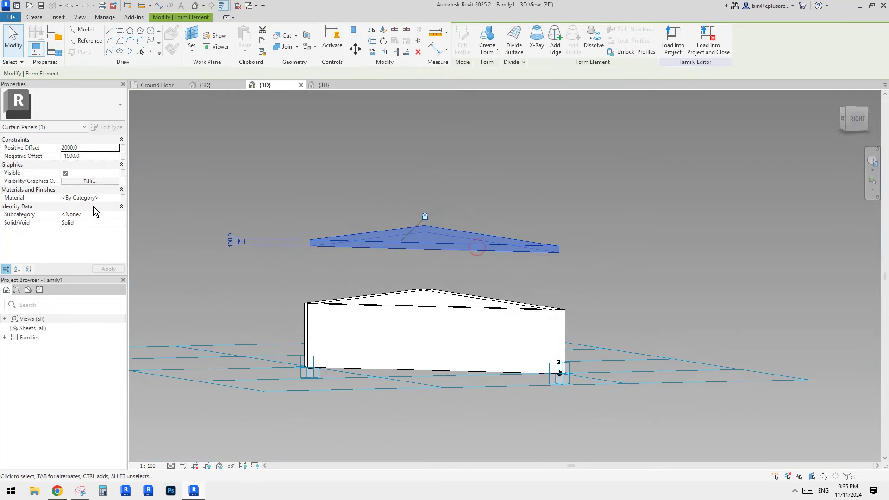
left_click(93, 148)
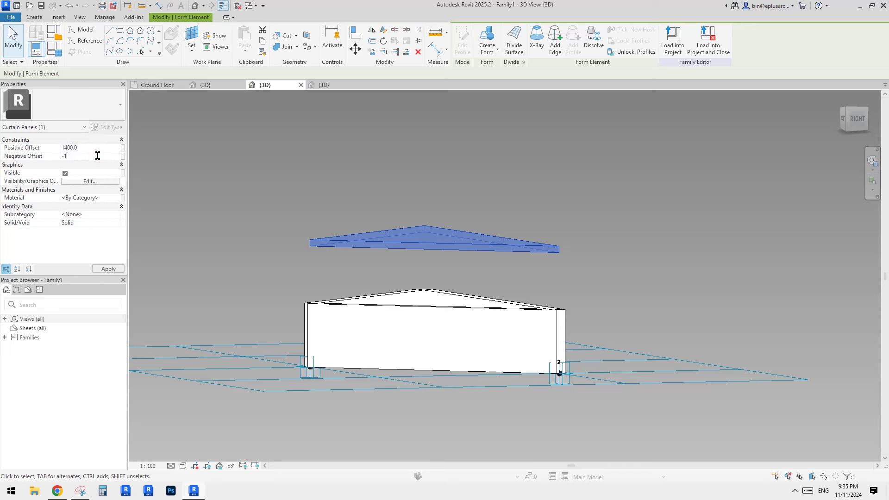
middle_click_drag(324, 181, 375, 314, "shift")
Assign the Glass material to the triangular form above the beams
left_click(104, 196)
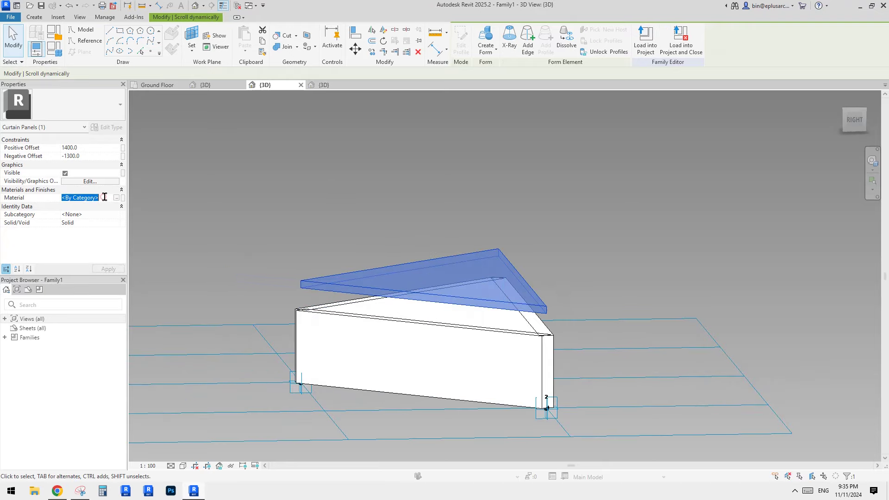
left_click(253, 197)
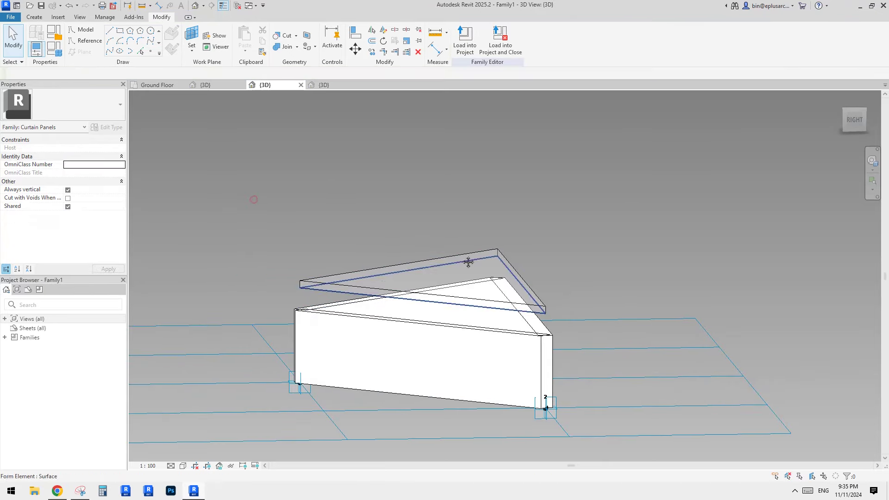
middle_click_drag(468, 262, 498, 255, "shift")
Load Family1 with its glass panel into Project1 and inspect the roof in the project's 3D view
left_click(463, 43)
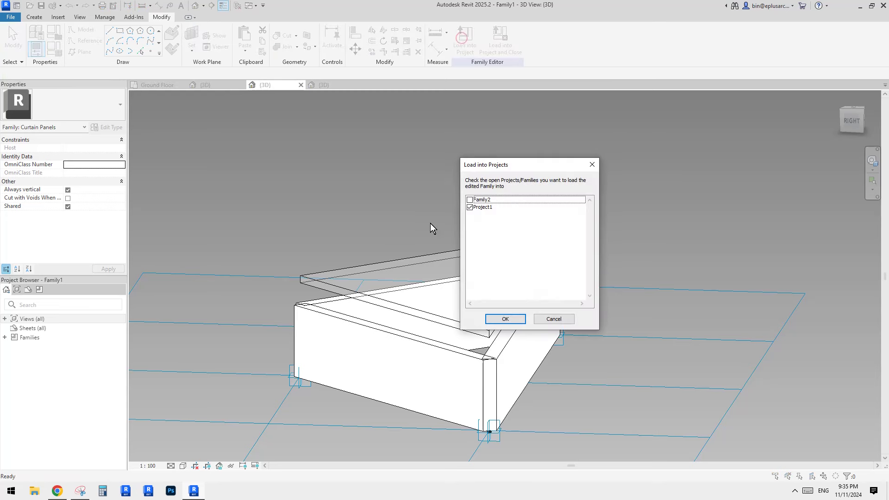
left_click(505, 318)
left_click(457, 246)
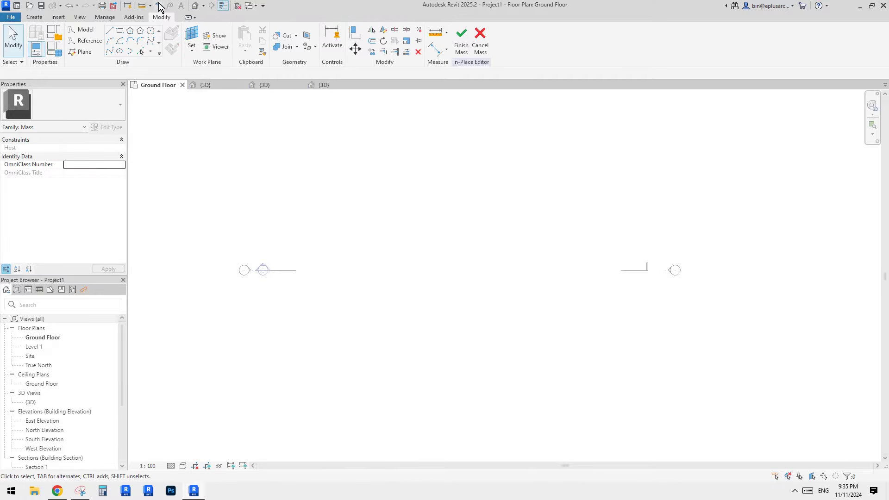
left_click(195, 5)
middle_click_drag(591, 307, 614, 375, "shift")
left_click(392, 227)
key("Escape")
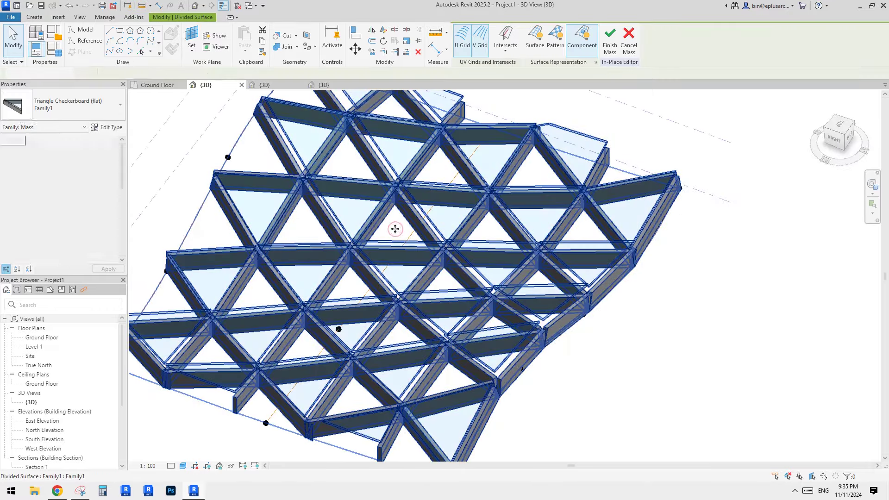
middle_click_drag(300, 229, 523, 279, "shift")
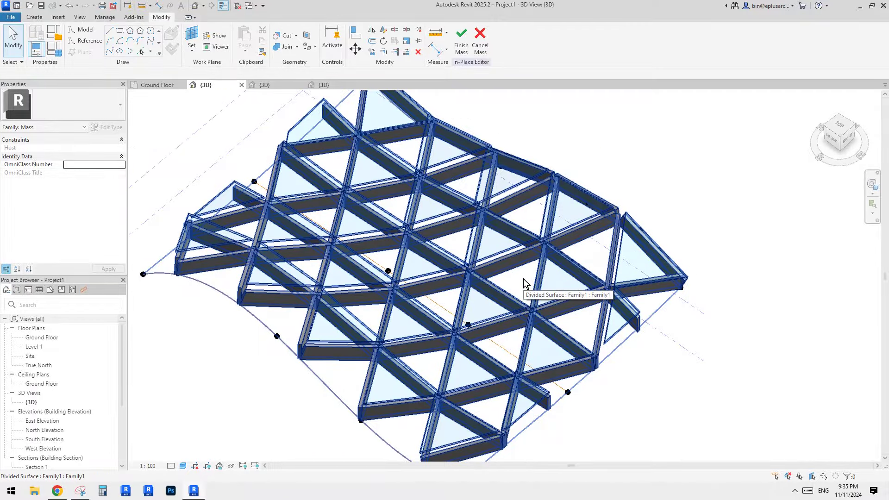
In Family1, associate the glass form's Material with a new type parameter named "mat" under Materials and Finishes
left_click(268, 85)
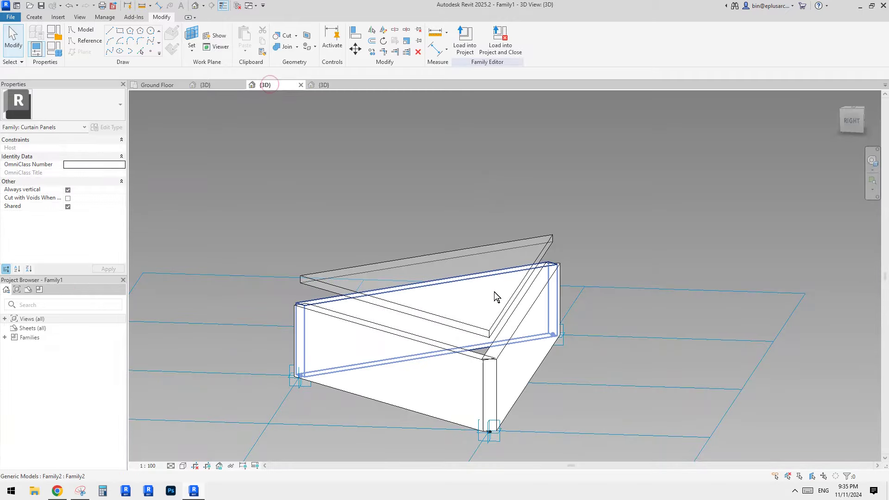
left_click(510, 250)
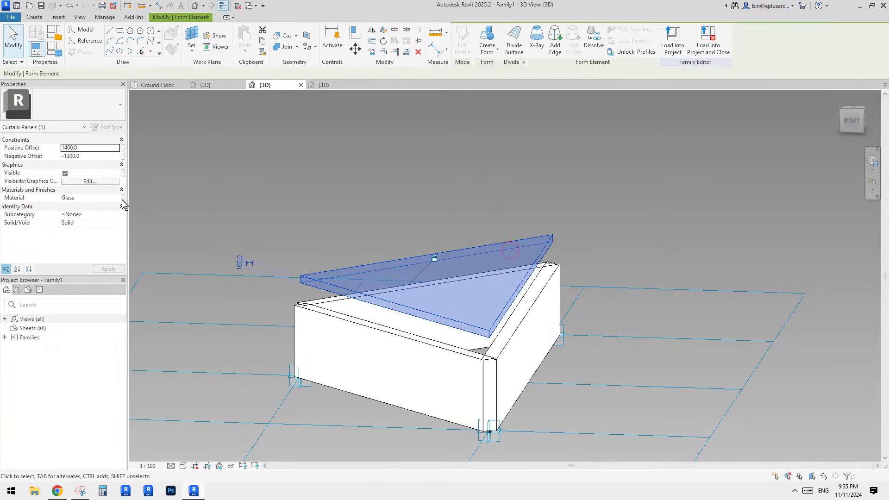
left_click(123, 197)
left_click(291, 325)
type("m")
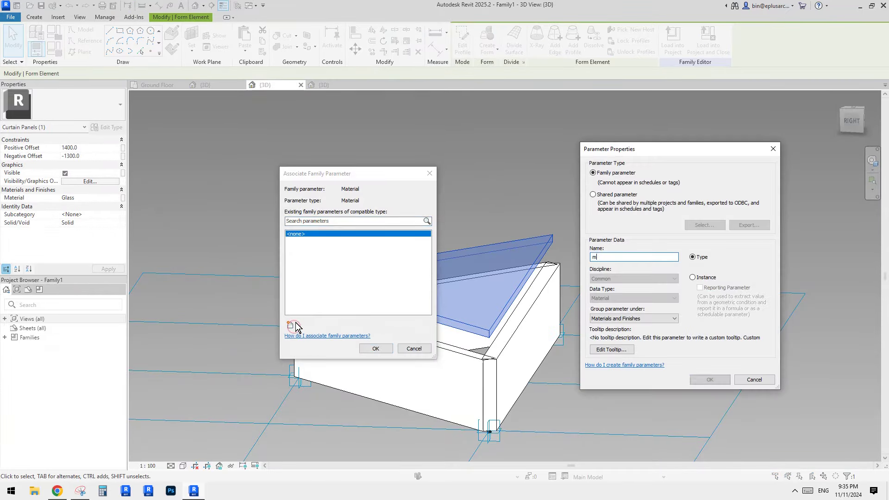
type("at")
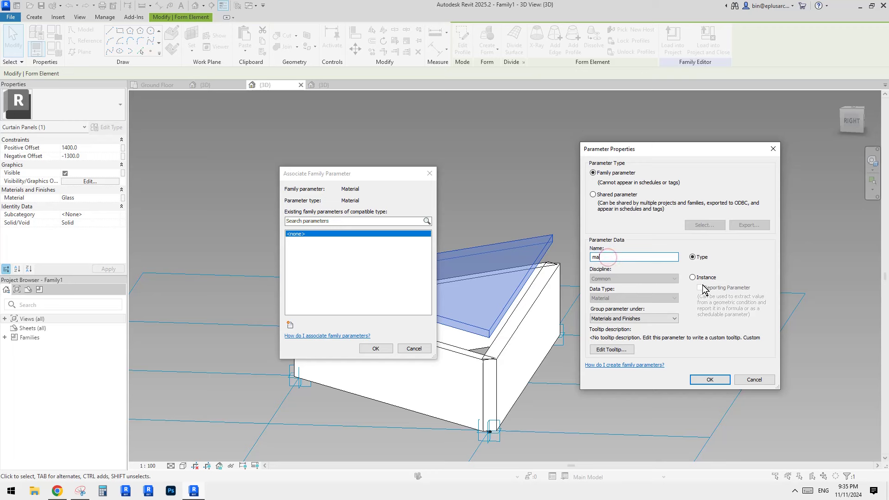
left_click(709, 379)
left_click(382, 349)
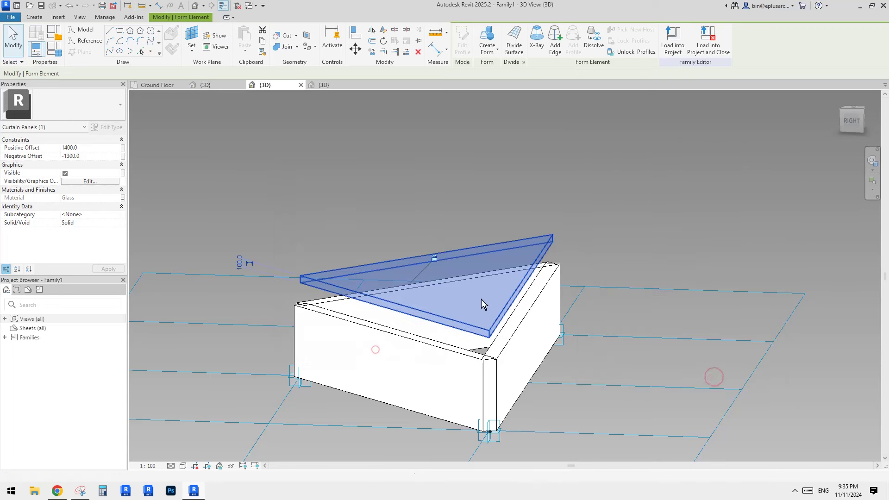
Reload Family1 with its material parameter into Project1 and show the roof surface in 3D
left_click(673, 46)
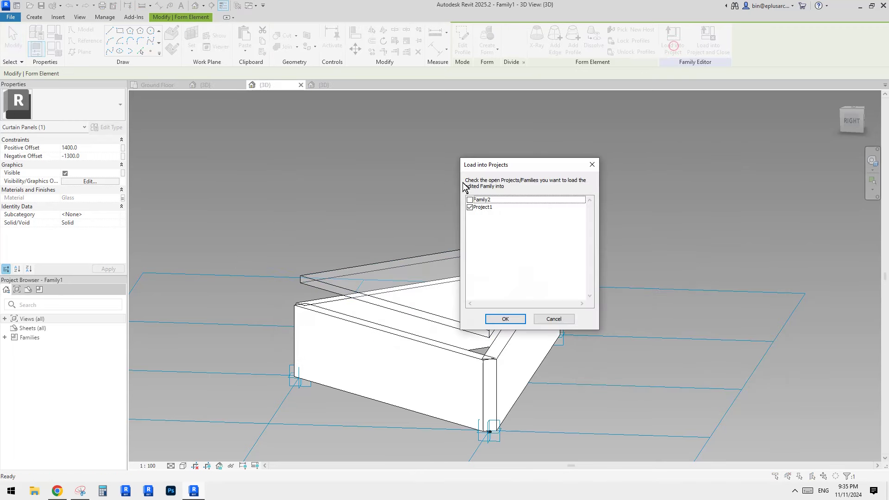
left_click(509, 318)
left_click(423, 217)
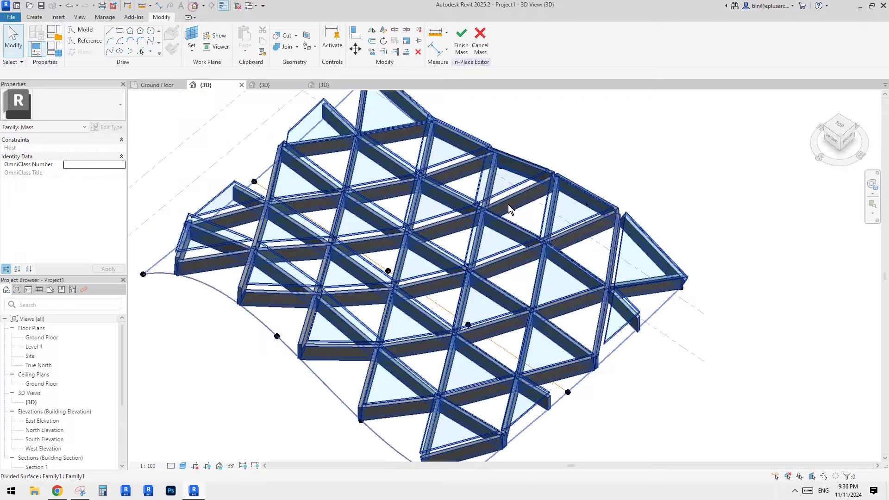
middle_click_drag(508, 209, 429, 280, "shift")
left_click(428, 278)
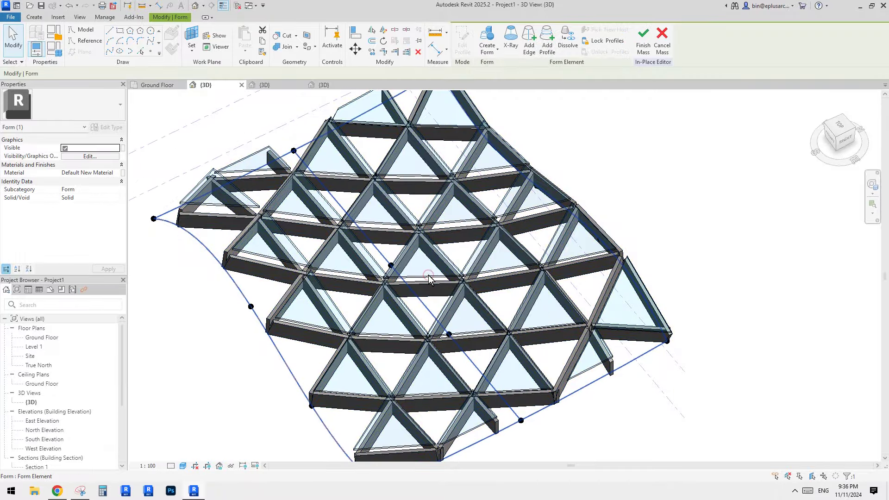
Set the "ma" material of one central triangular roof panel to Default Roof
scroll(425, 281, "up", 3)
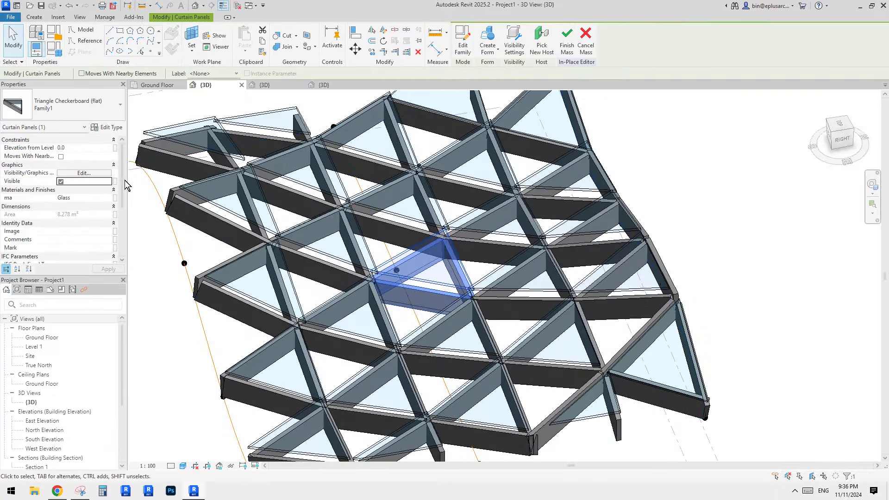
left_click(61, 197)
left_click(108, 198)
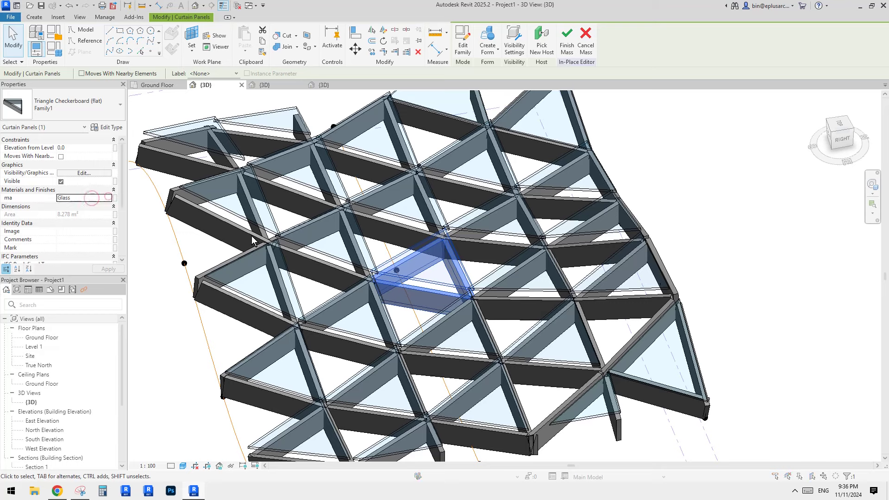
scroll(463, 287, "down", 1)
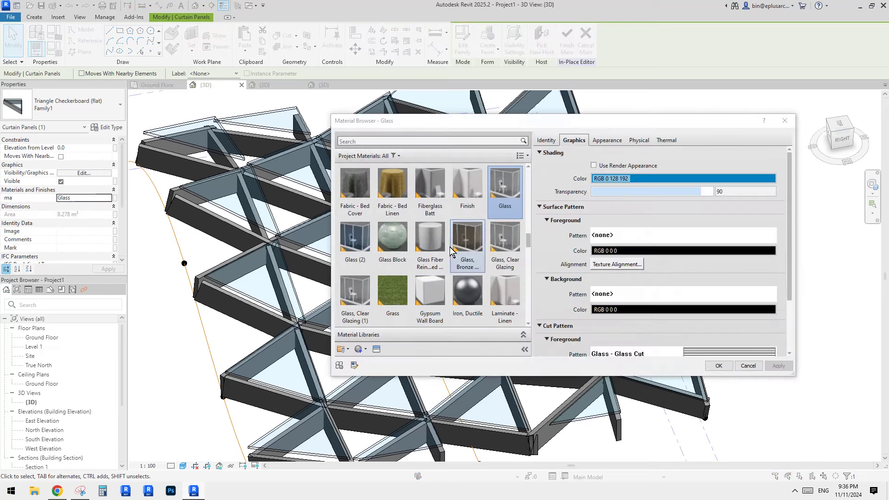
scroll(479, 276, "down", 3)
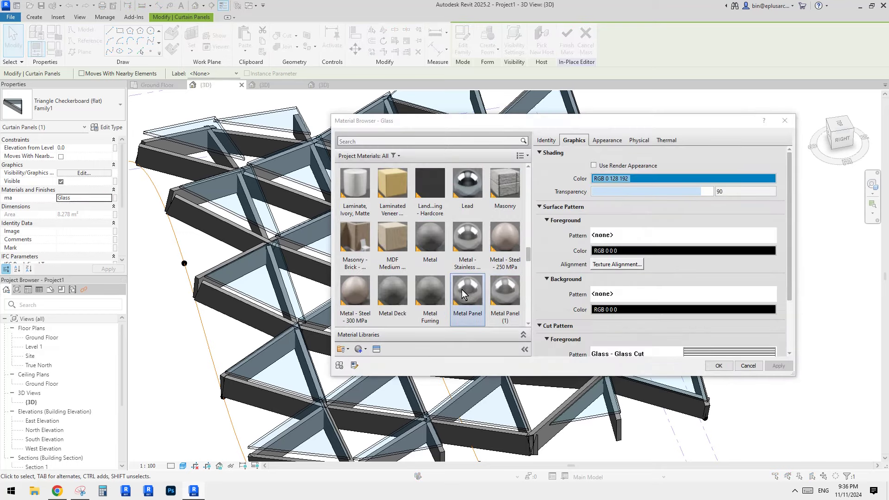
scroll(444, 291, "down", 5)
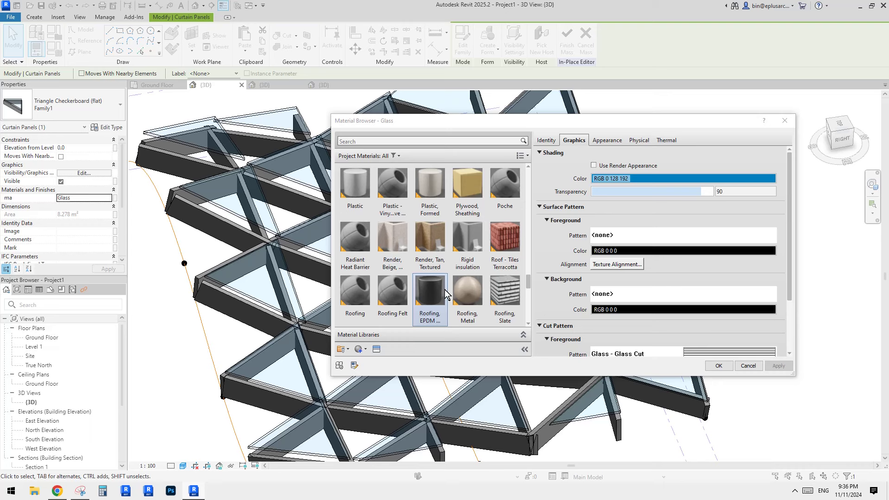
scroll(458, 281, "up", 10)
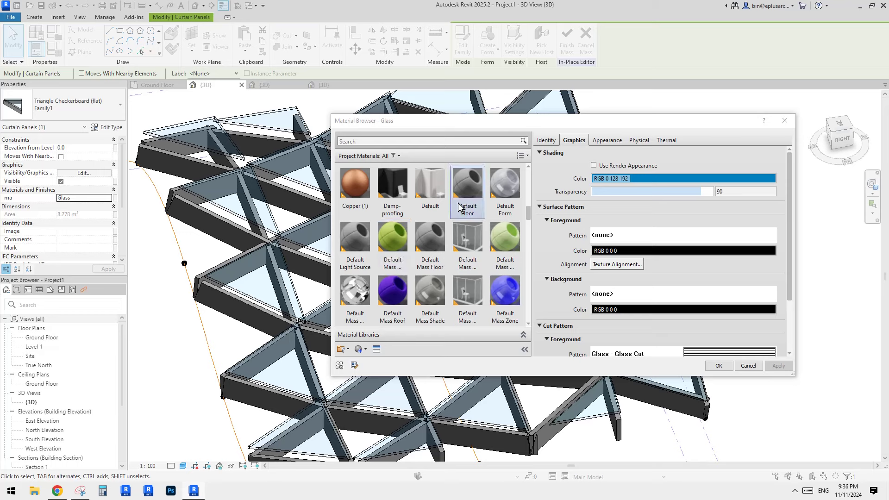
scroll(399, 223, "up", 2)
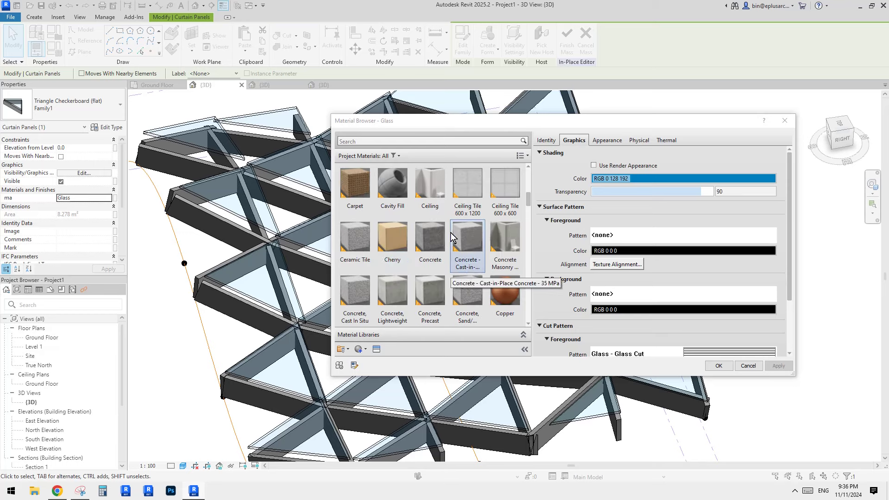
scroll(452, 237, "down", 3)
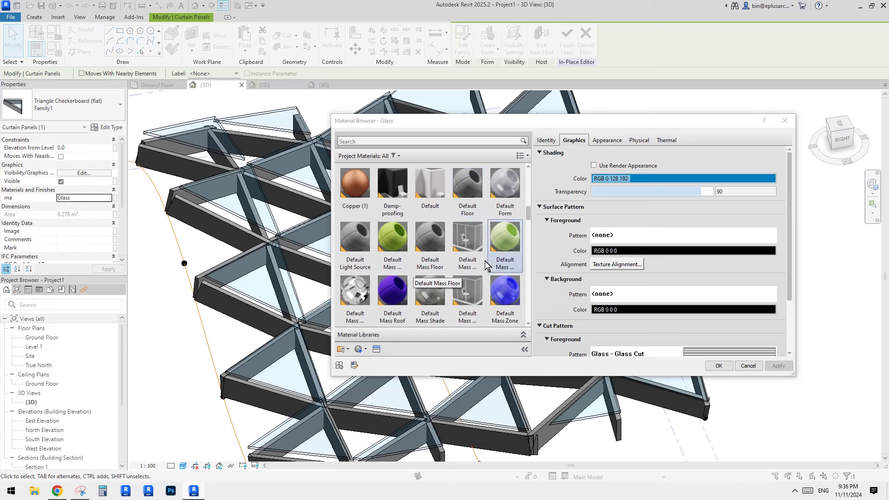
scroll(425, 272, "down", 3)
left_click(428, 198)
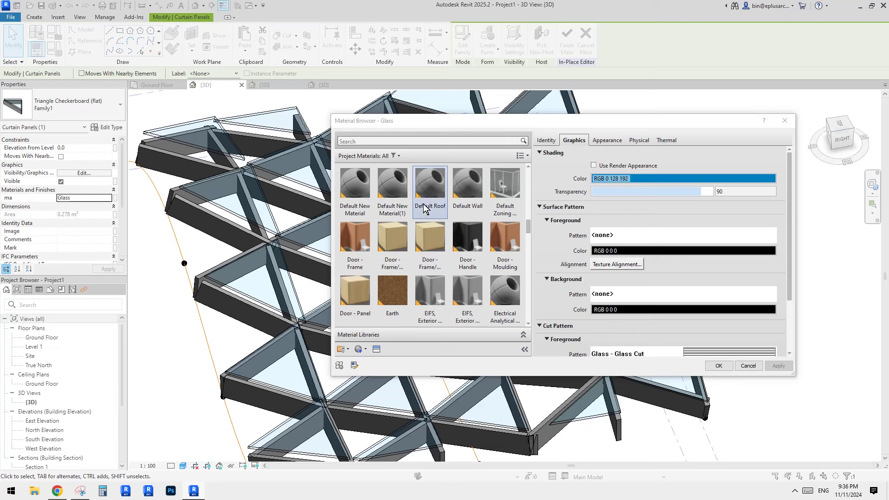
left_click(717, 366)
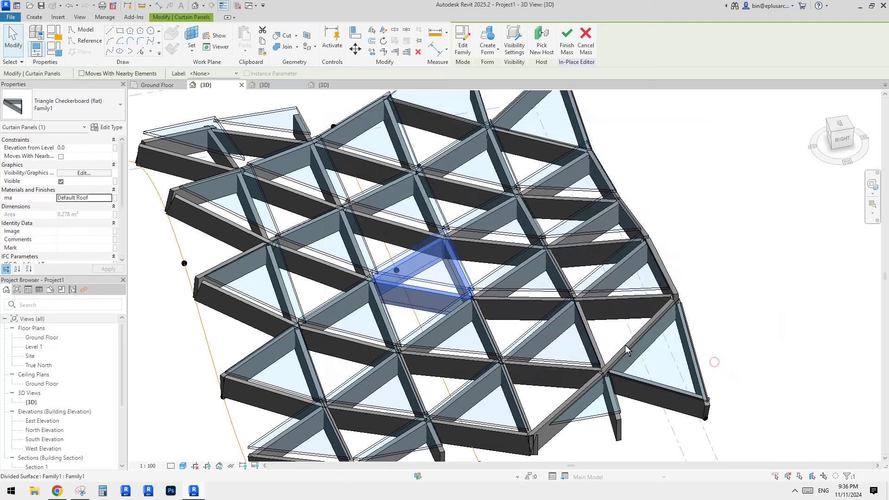
left_click(782, 234)
scroll(782, 235, "down", 2)
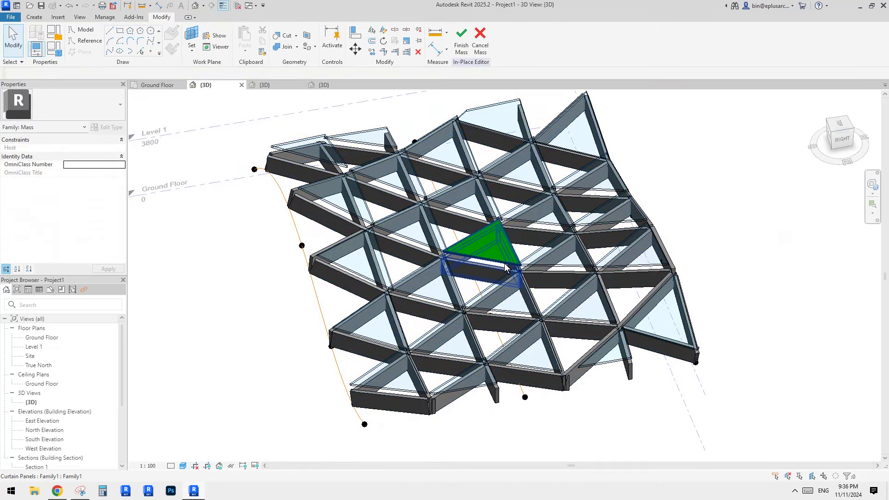
Temporarily isolate the category of the recoloured curtain panel in the project's 3D view
left_click(504, 267)
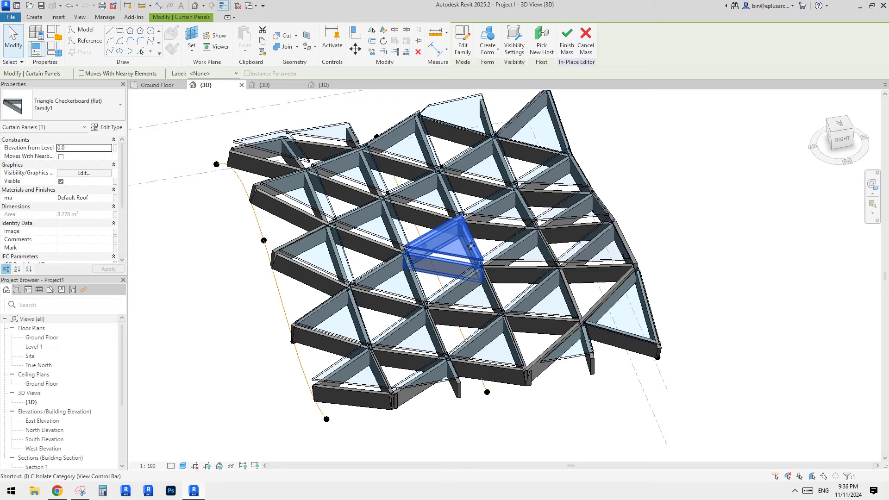
key("c")
scroll(463, 250, "up", 1)
key("Escape")
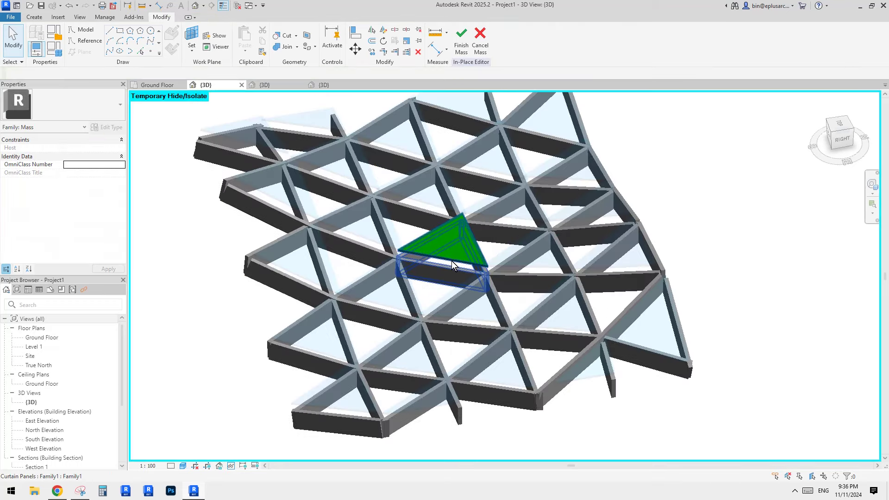
middle_click_drag(516, 268, 505, 268)
left_click(520, 264)
left_click(586, 241, "ctrl")
left_click(459, 308, "ctrl")
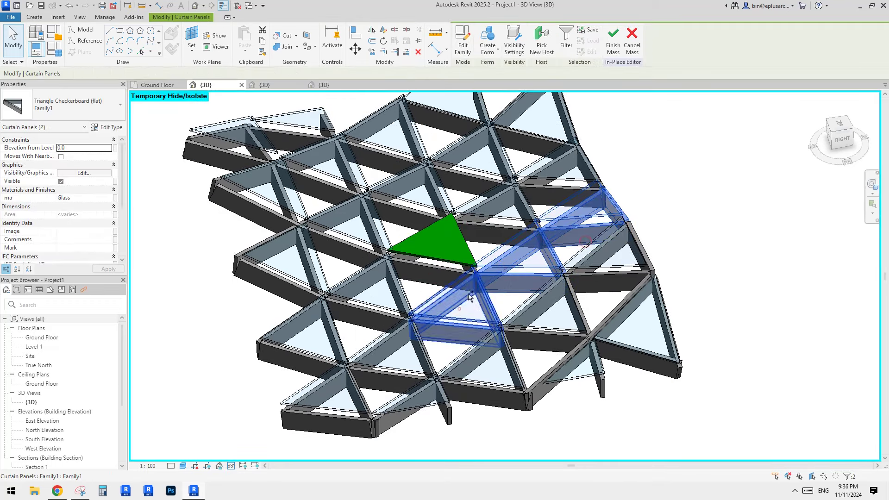
key("Escape")
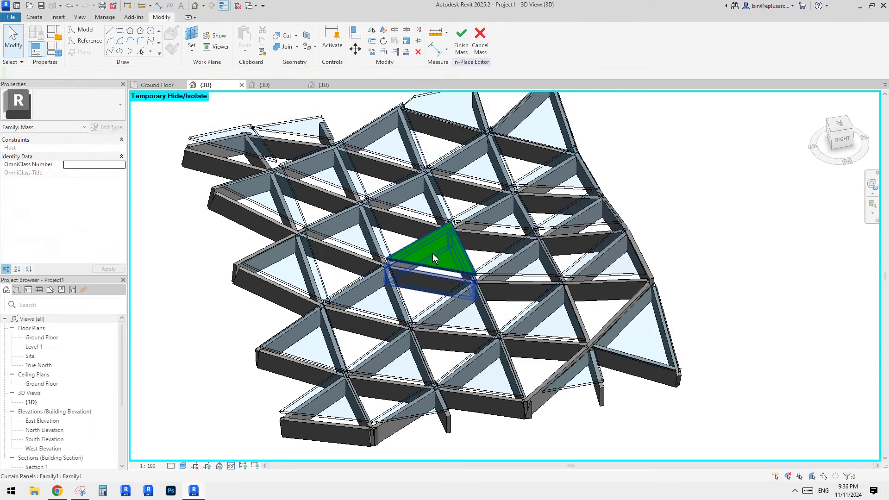
Use Match Type to copy the Default Roof panel's properties onto five neighbouring glass panels
key("m")
key("a")
left_click(435, 255)
left_click(349, 298)
left_click(342, 229)
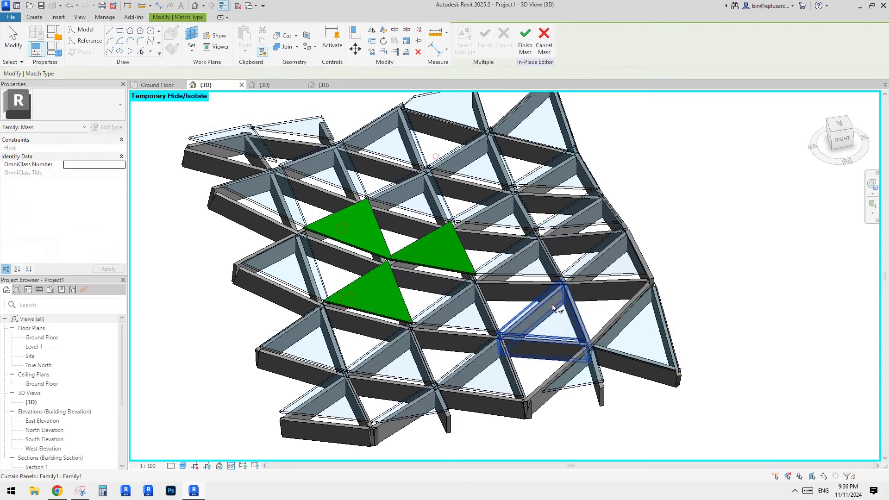
left_click(516, 267)
left_click(490, 213)
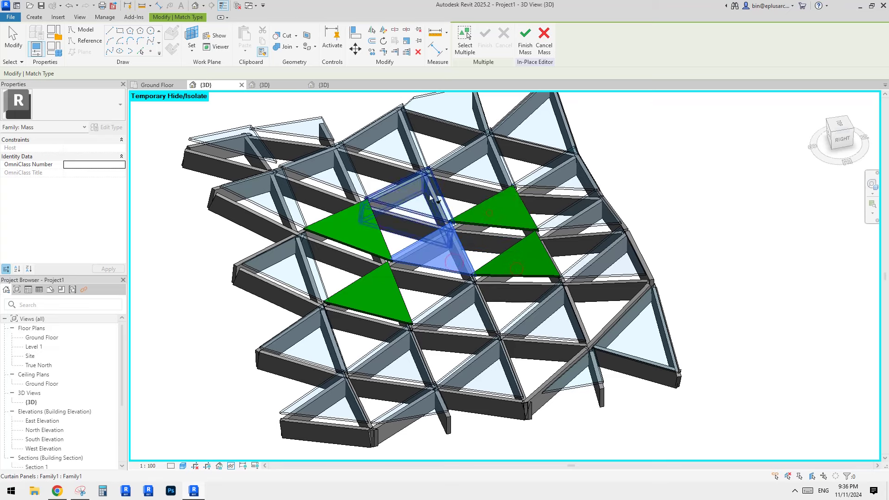
left_click(472, 185)
left_click(446, 184)
mouse_move(507, 251)
middle_mouse_down("shift")
mouse_move(521, 242)
mouse_move(536, 249)
middle_mouse_up("shift")
scroll(500, 255, "up", 2)
key("Escape")
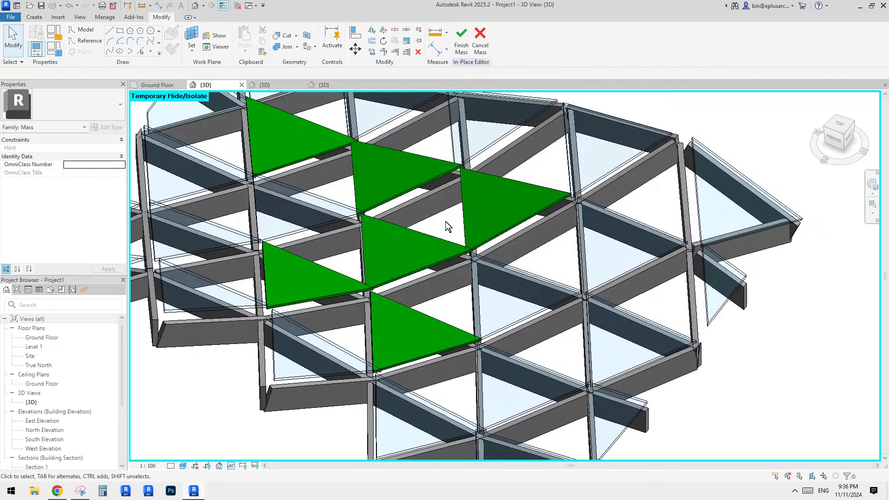
middle_click_drag(451, 221, 426, 210, "shift")
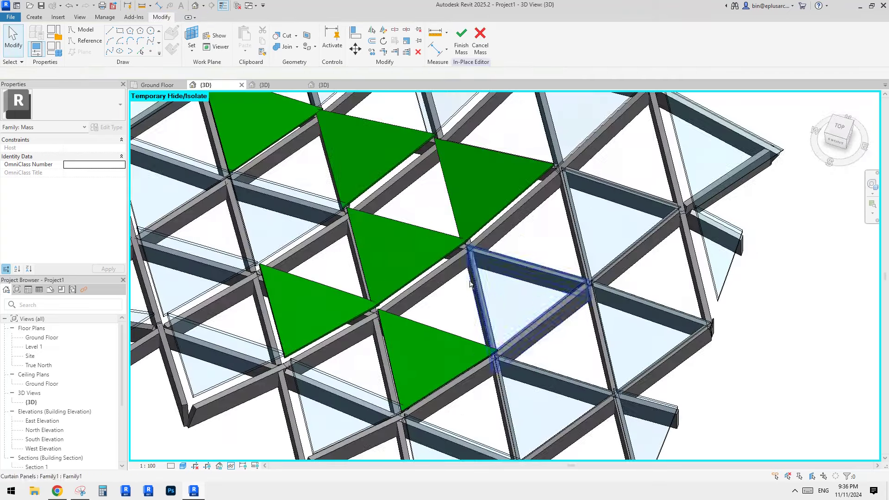
left_click(307, 173)
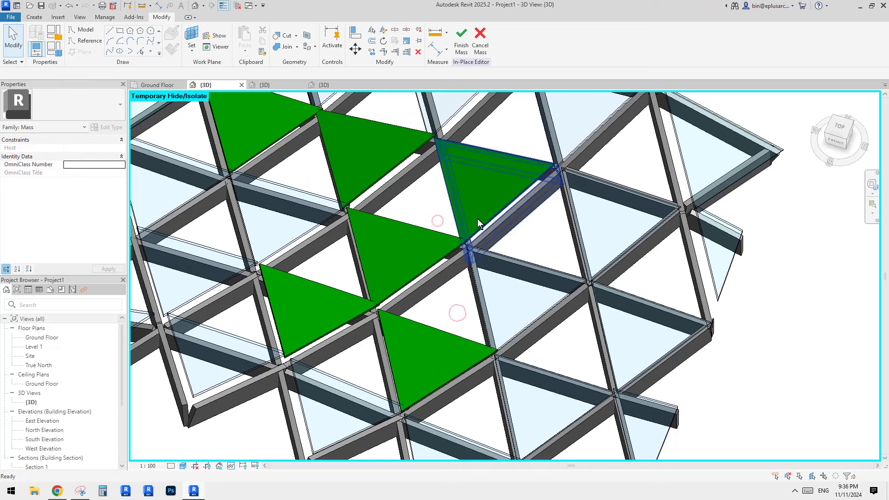
middle_click_drag(477, 218, 455, 207, "shift")
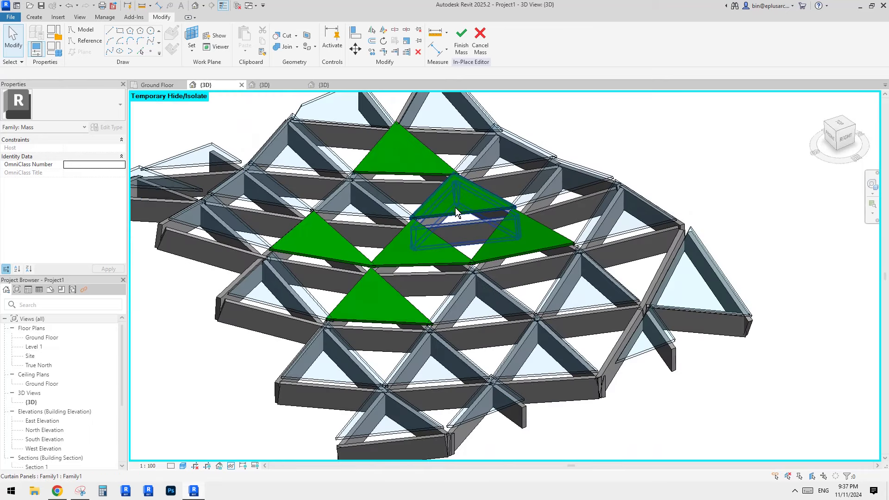
middle_click_drag(478, 297, 493, 301, "shift")
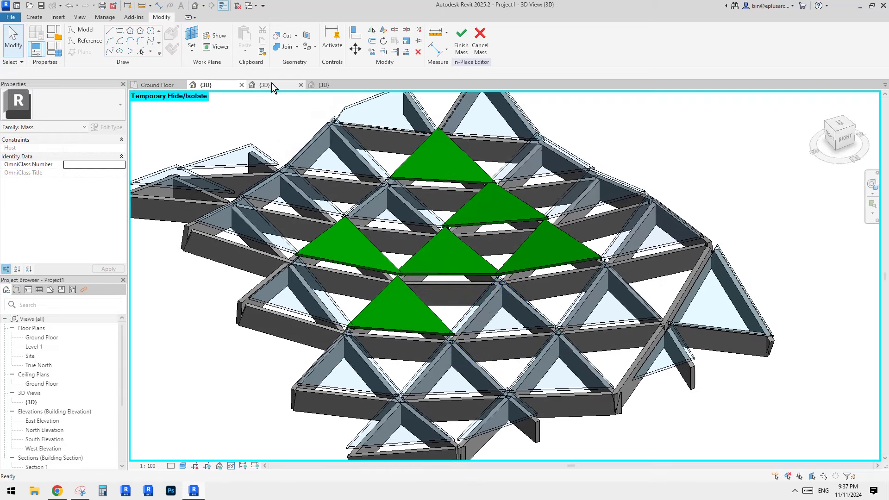
Switch to Family1 and change its tile pattern grid to Triangle (flat)
left_click(272, 83)
scroll(463, 308, "down", 2)
middle_click_drag(484, 345, 467, 332)
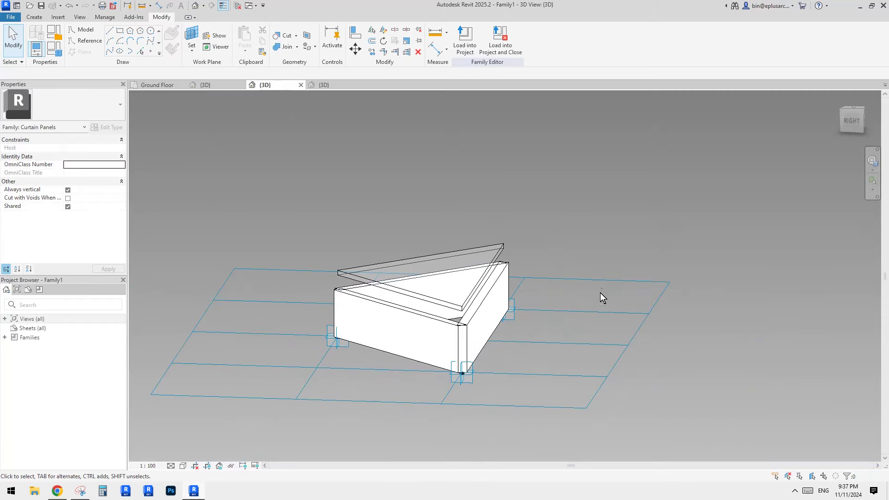
left_click(601, 283)
middle_click_drag(419, 261, 375, 281, "shift")
left_click(85, 111)
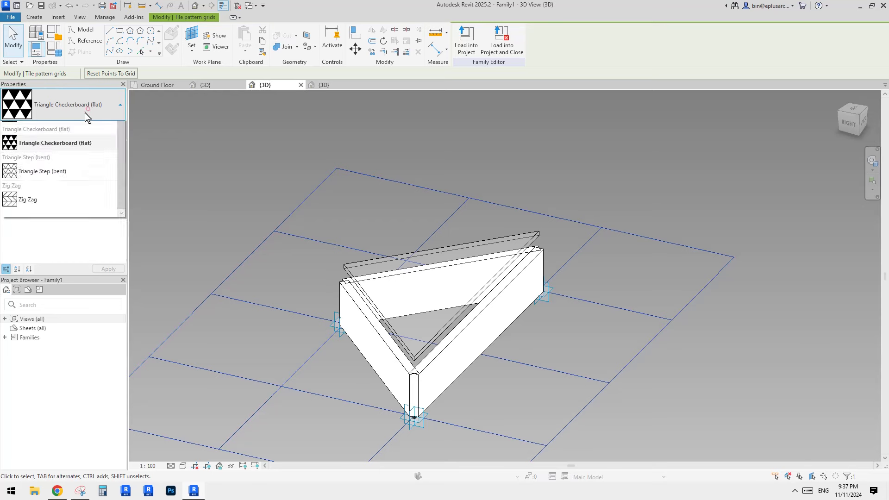
left_click(33, 239)
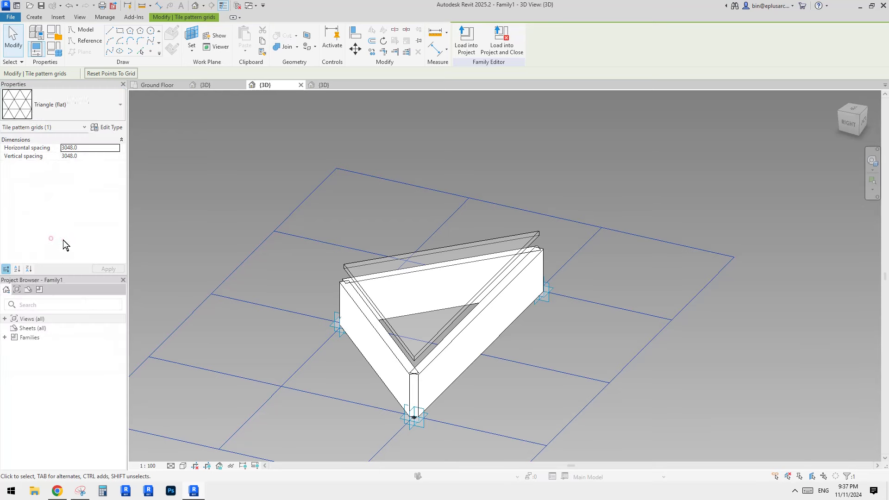
middle_click_drag(156, 237, 441, 276, "shift")
Place three Family2 beam components along the sides of the triangle formed by reference points 1, 2 and 3
left_click(33, 17)
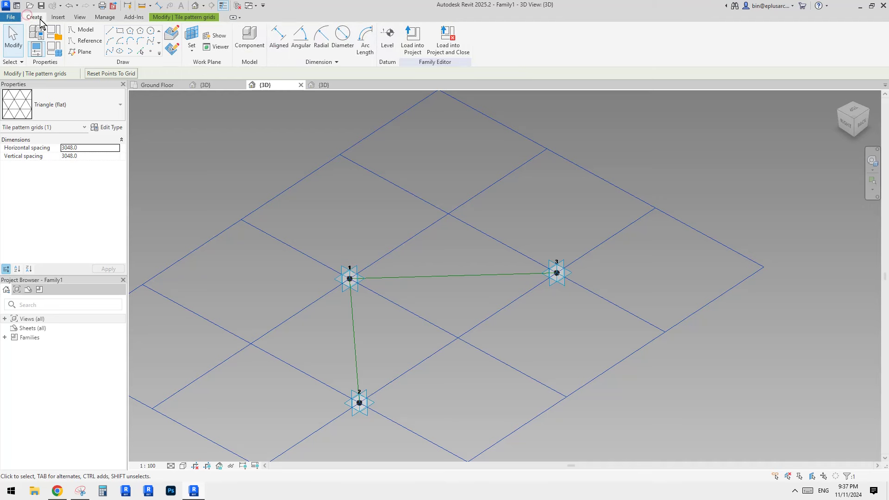
left_click(236, 46)
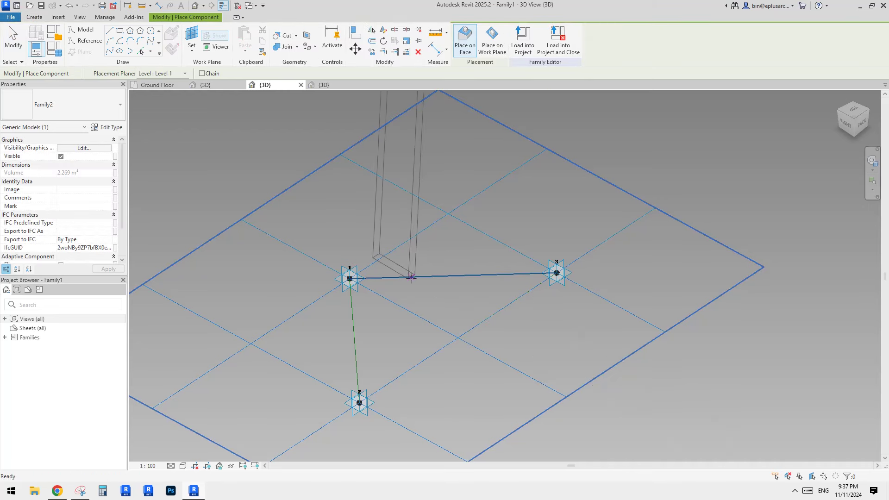
left_click(409, 277)
left_click(408, 278)
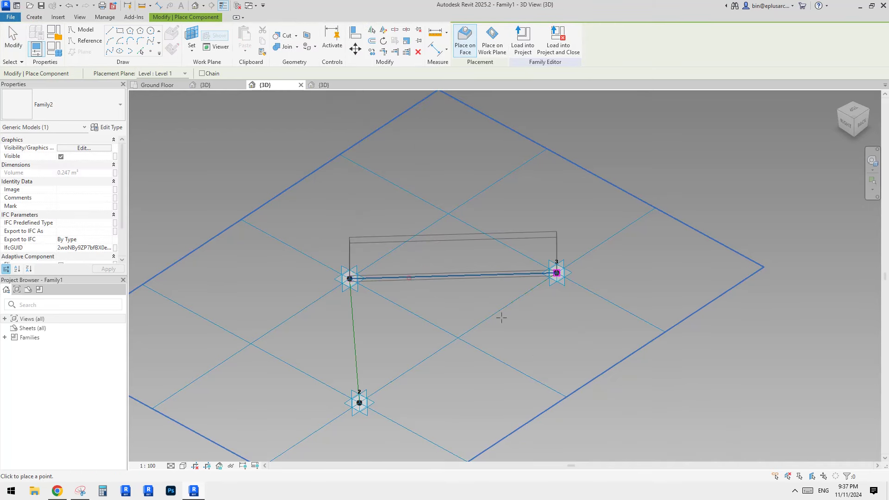
left_click(504, 308)
left_click(359, 402)
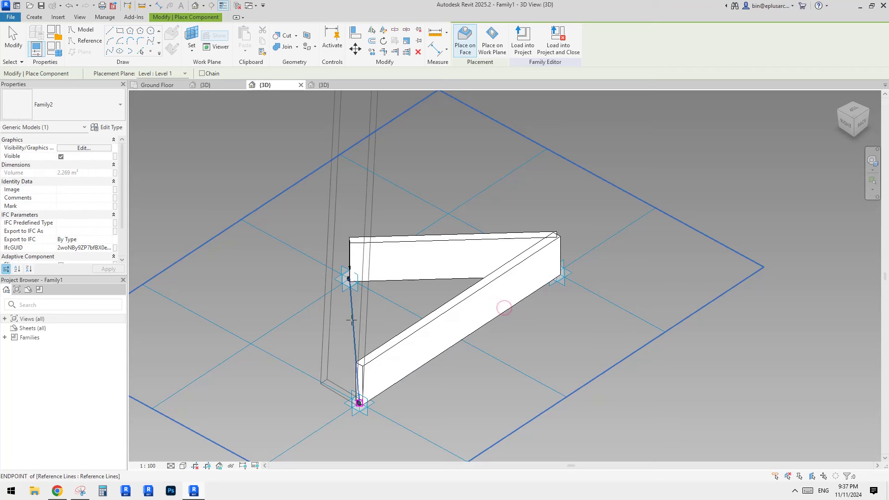
key("Escape")
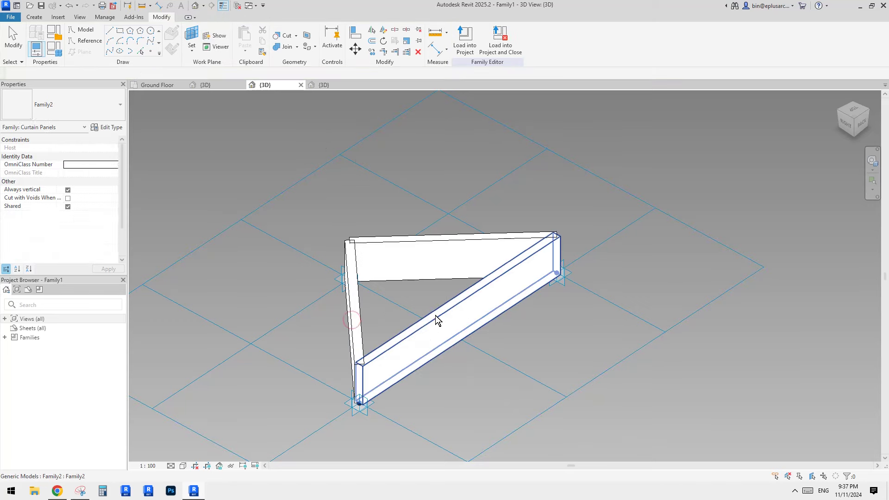
Delete the three full-length Family2 beams along the sides of the triangle
middle_click_drag(436, 308, 508, 329, "shift")
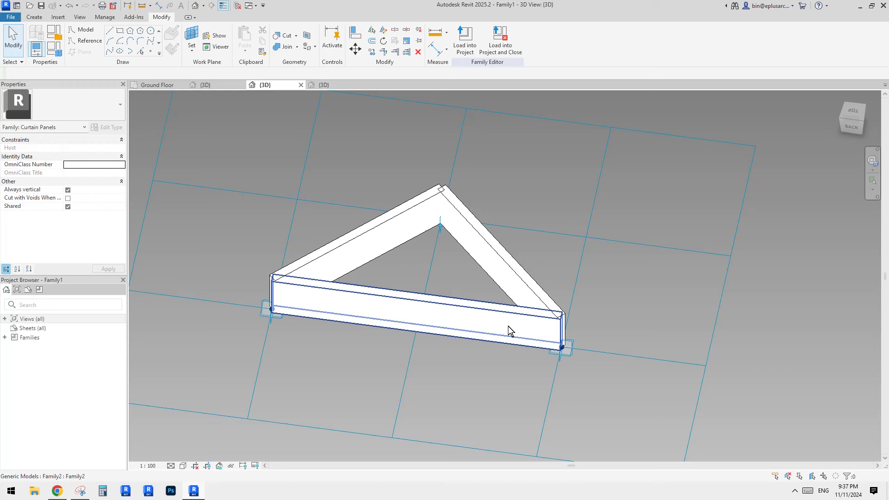
left_click(454, 324)
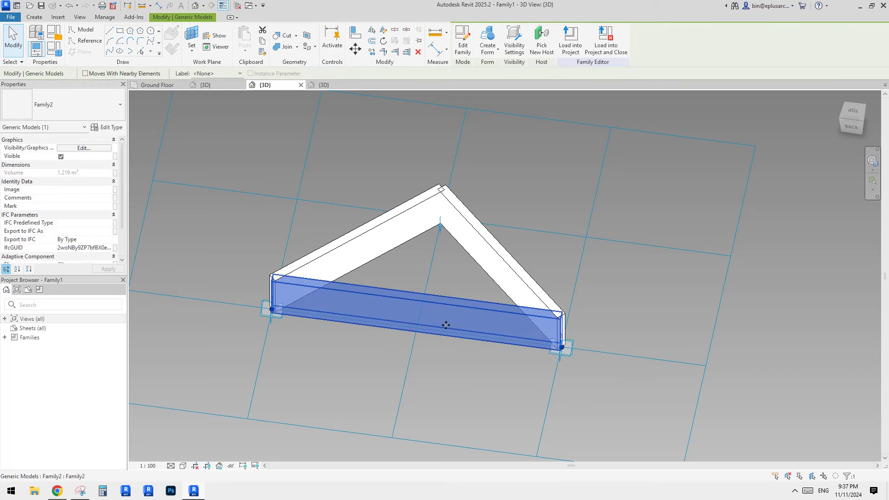
middle_click_drag(399, 319, 417, 337, "shift")
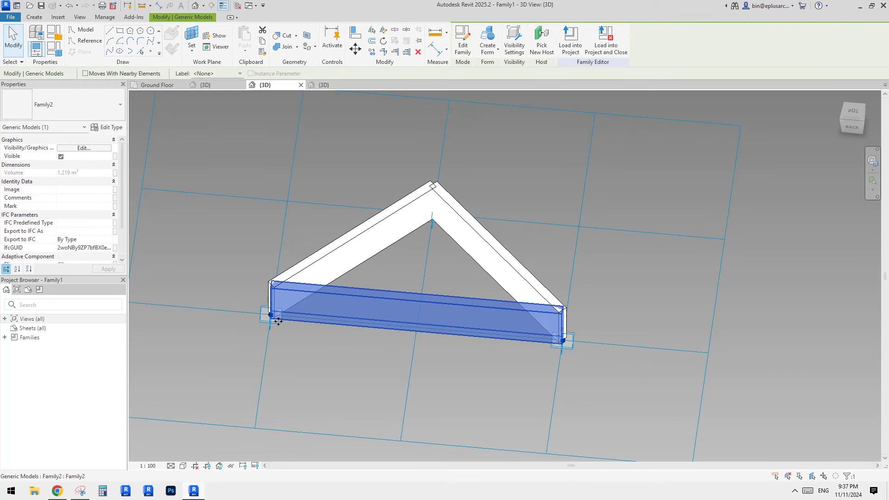
scroll(562, 339, "up", 2)
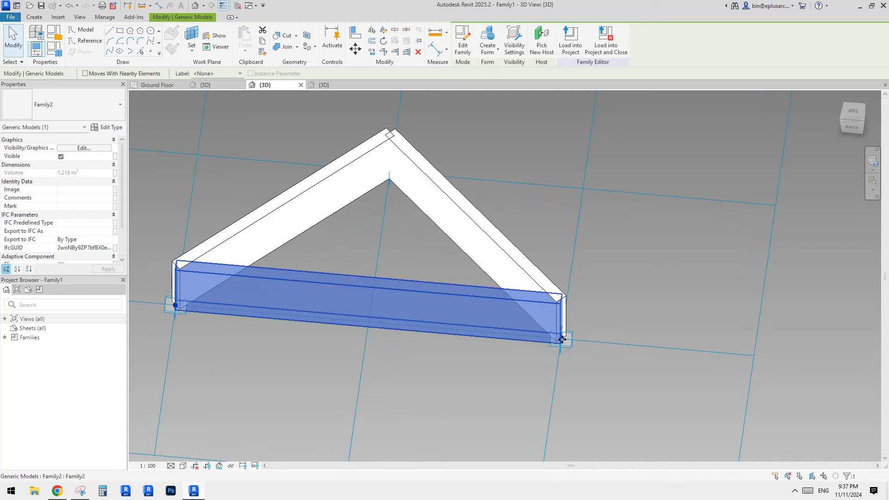
scroll(562, 339, "down", 3)
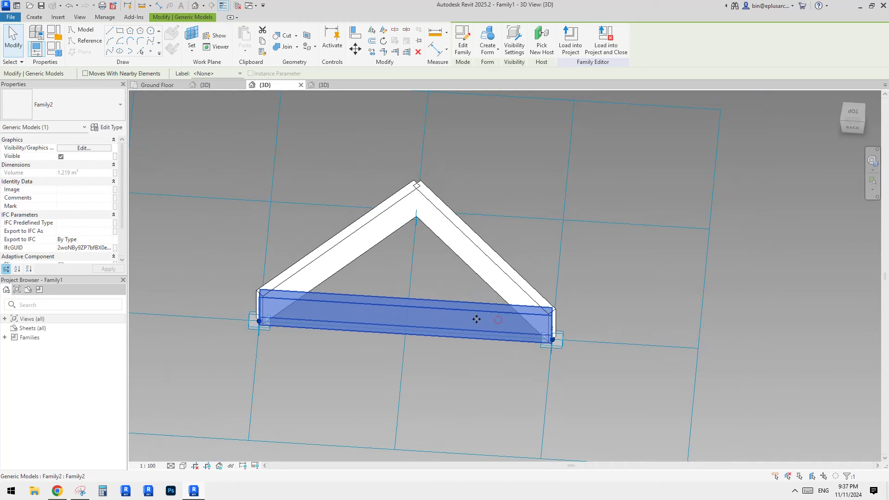
key("Delete")
left_click(489, 272)
key("Delete")
left_click(361, 233)
key("Delete")
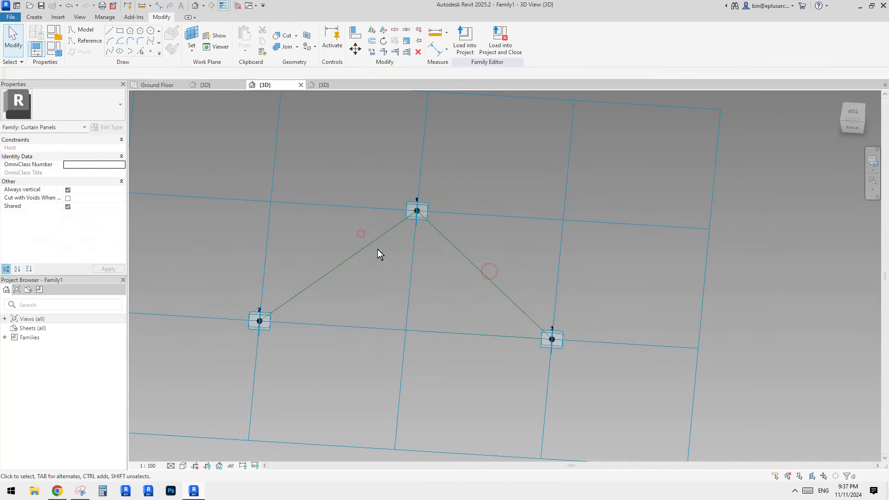
Place three Family2 beams, one on each triangle side, each running from a corner reference point to the side's midpoint
middle_click_drag(376, 249, 385, 270)
left_click(46, 18)
left_click(241, 45)
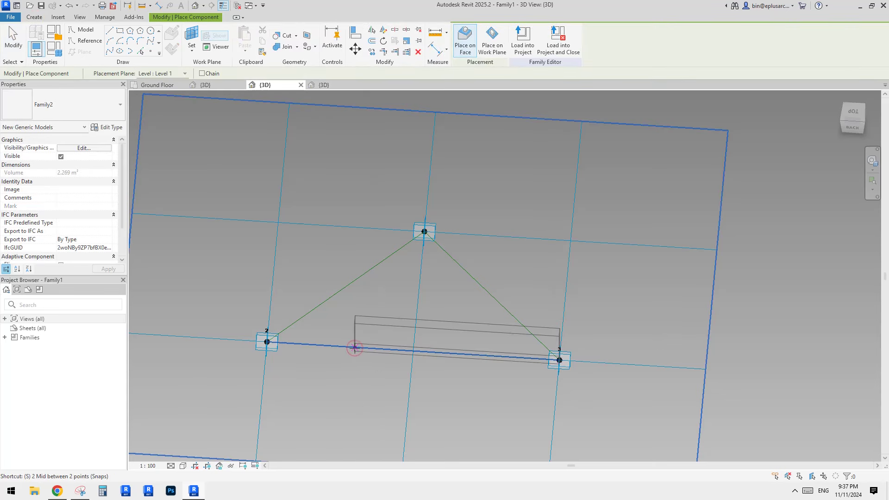
key("m")
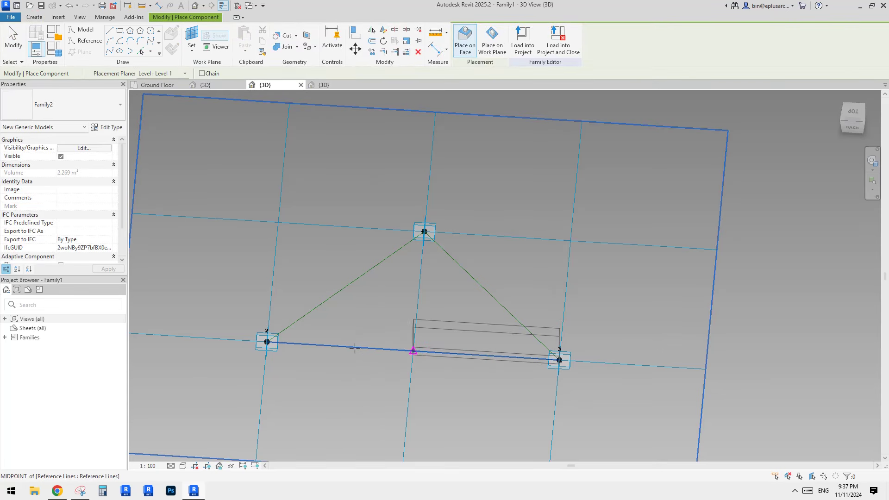
left_click(354, 348)
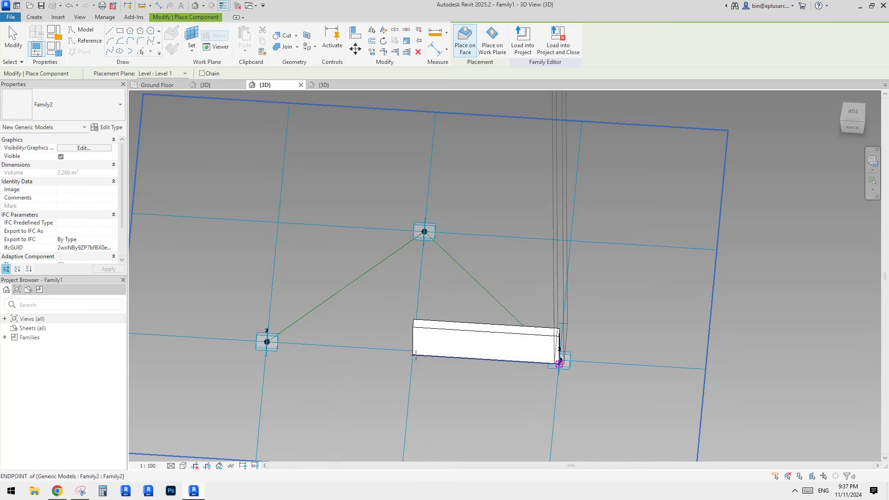
left_click(290, 326)
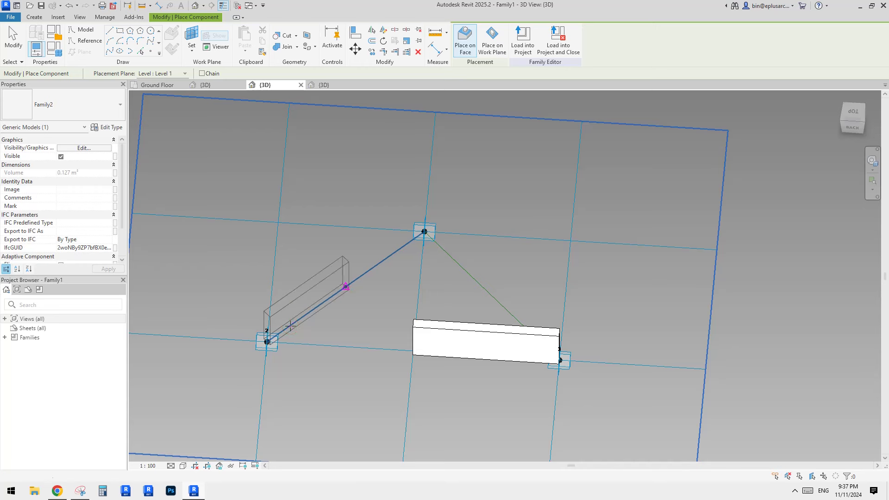
left_click(290, 326)
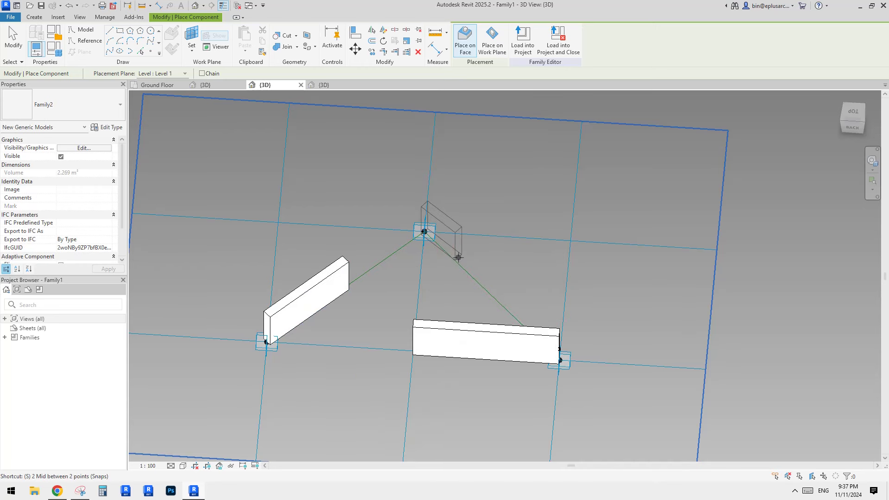
left_click(457, 263)
key("Escape")
middle_click_drag(551, 277, 448, 310, "shift")
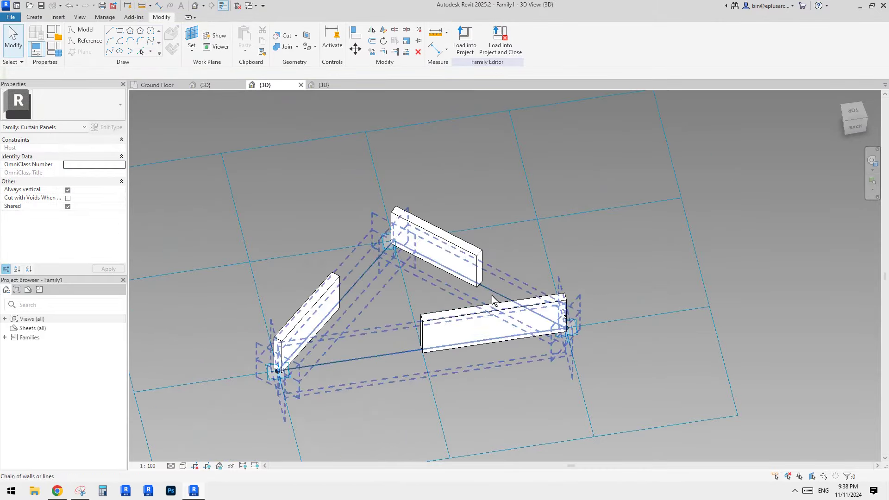
Create a solid form from the triangular chain of reference lines with a positive offset of 1400 and a negative offset of -1300
key("Tab")
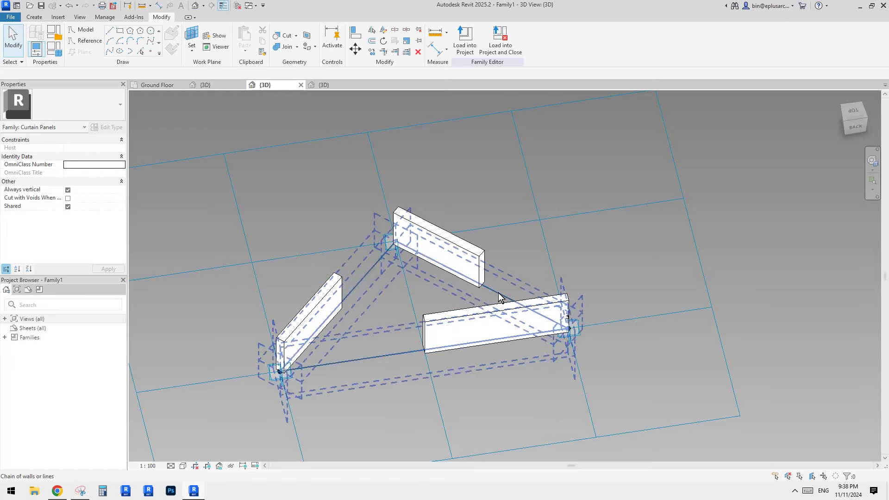
left_click(498, 291)
left_click(466, 34)
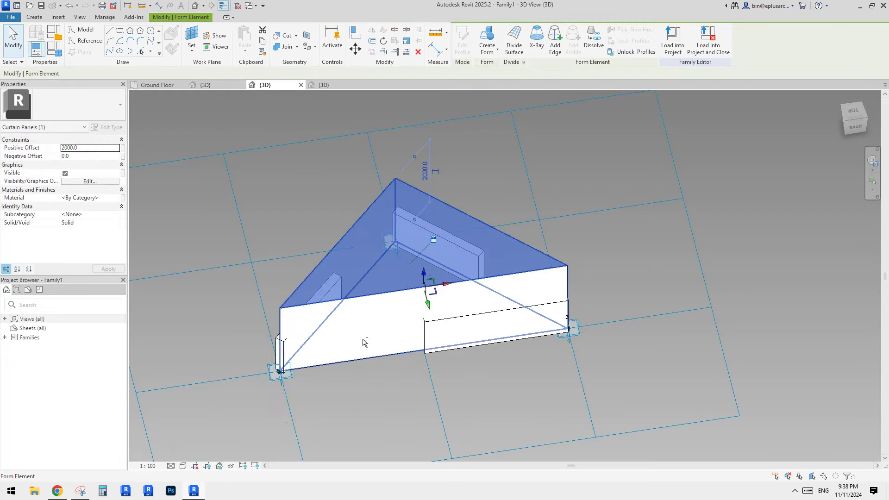
scroll(363, 268, "up", 3)
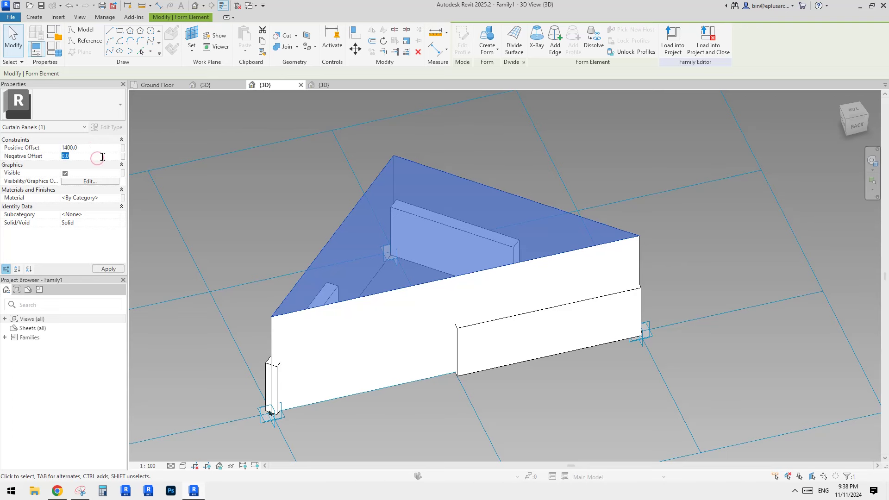
left_click(425, 256)
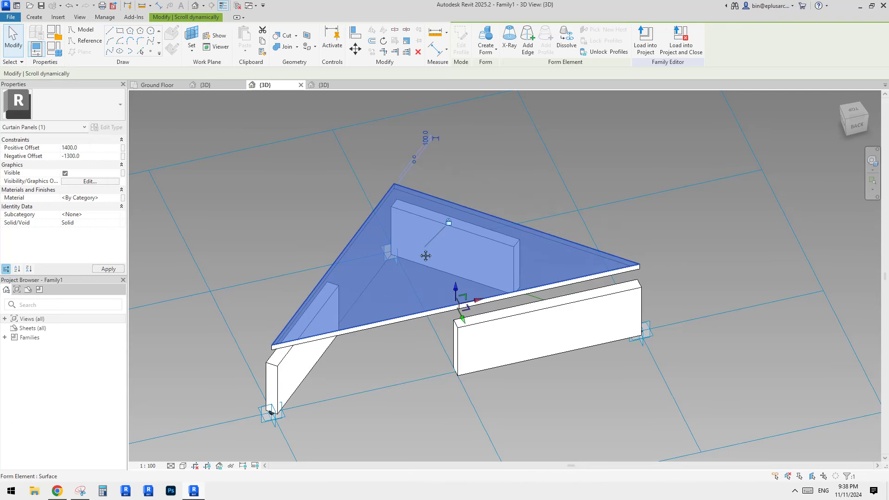
Associate the triangular slab form's material with the existing family parameter ma
left_click(393, 261)
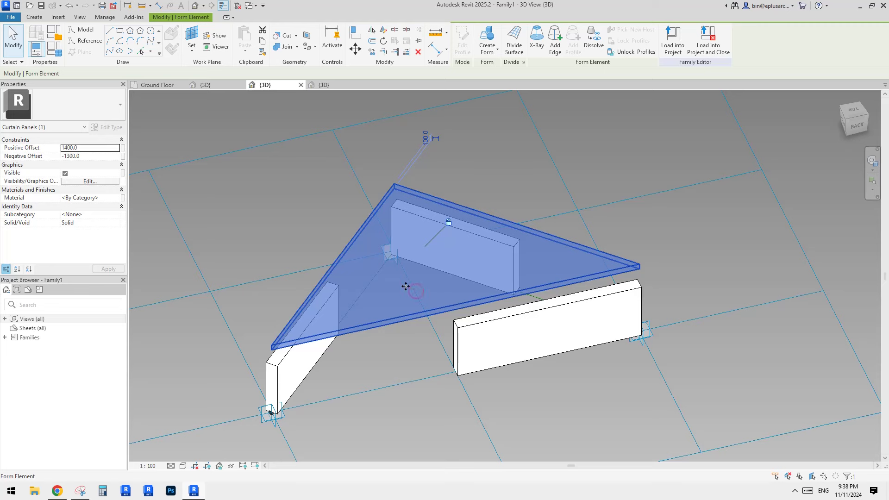
left_click(407, 388)
left_click(403, 381)
left_click(454, 420)
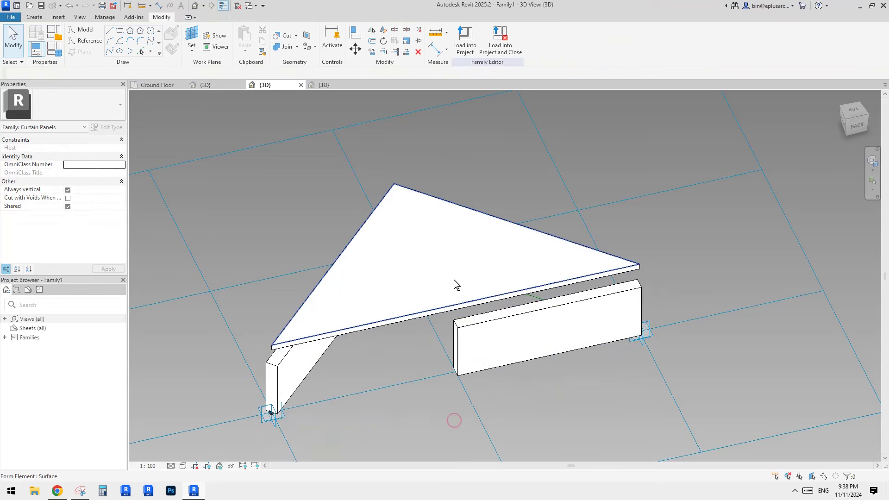
left_click(390, 279)
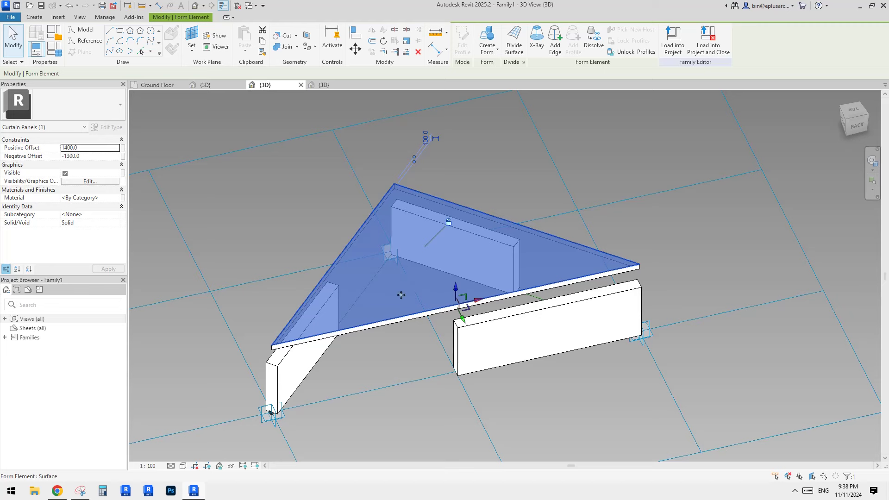
left_click(490, 164)
left_click(388, 290)
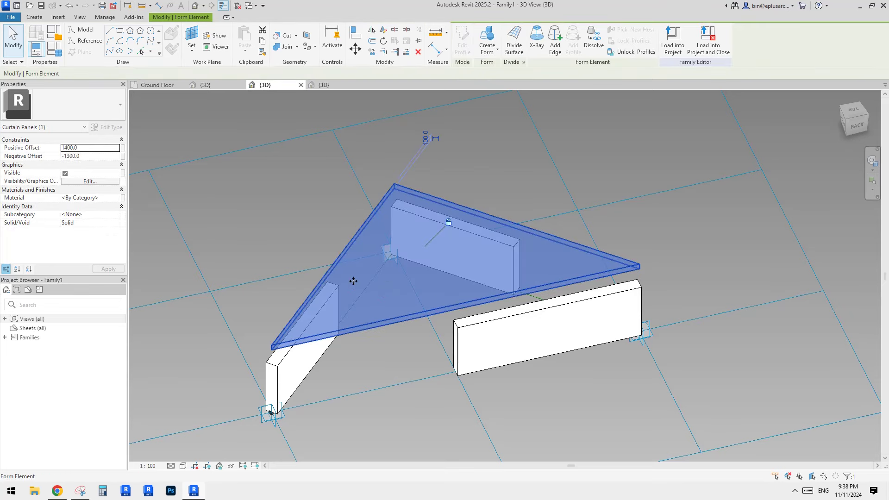
left_click(123, 198)
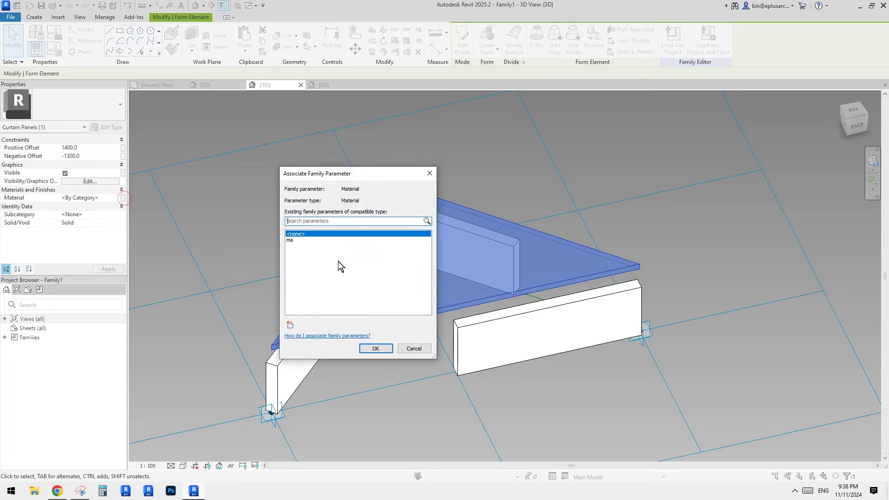
left_click(292, 240)
left_click(378, 347)
left_click(429, 415)
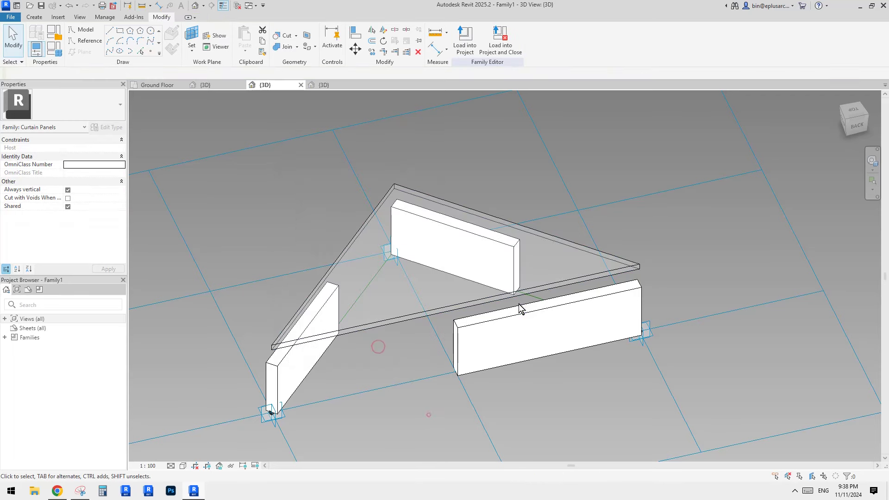
Reload the revised Family1 panel into Project1 and open the project's 3D view of the roof
left_click(491, 49)
left_click(503, 321)
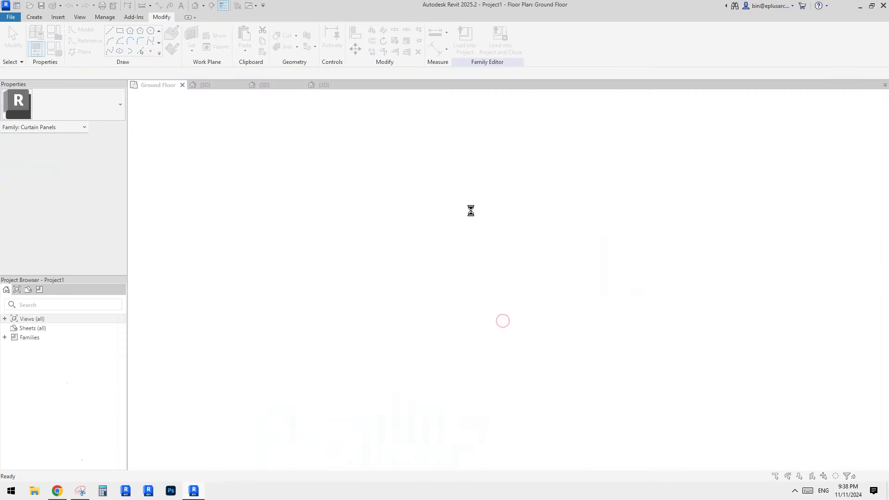
left_click(440, 219)
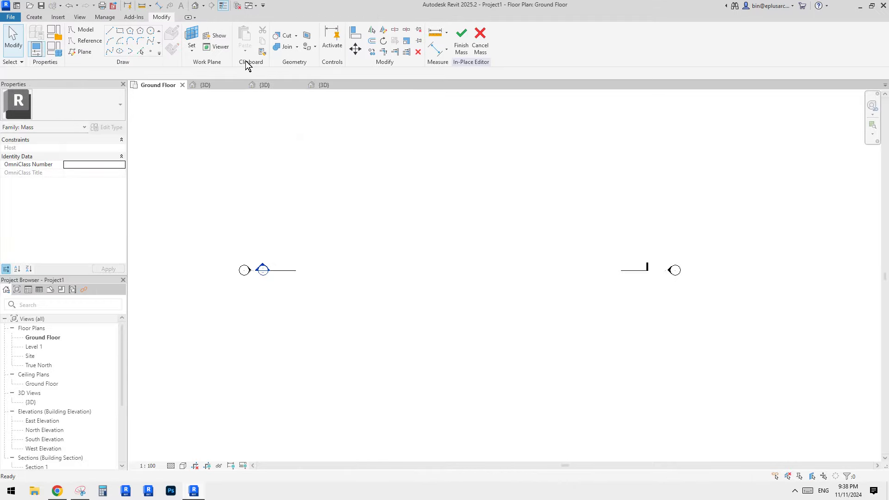
left_click(195, 6)
middle_click_drag(498, 239, 512, 356, "shift")
middle_click_drag(508, 306, 506, 324, "shift")
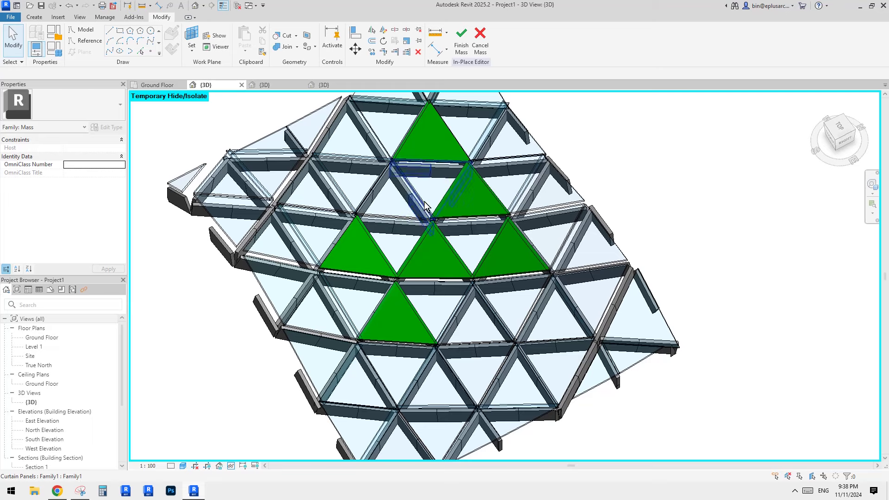
middle_click_drag(425, 207, 502, 276, "shift")
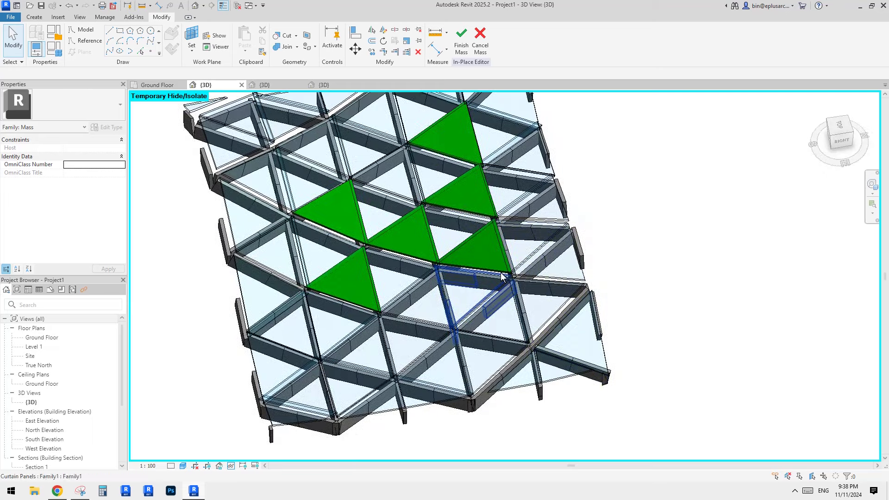
Use Match Type to copy the central green panel's type onto six neighbouring glass panels
key("m")
key("a")
left_click(405, 232)
left_click(425, 299)
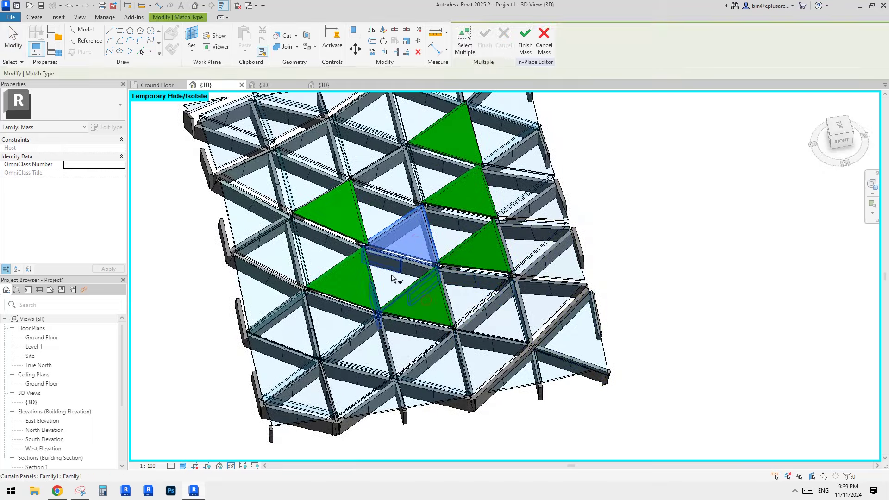
left_click(391, 278)
left_click(452, 236)
left_click(385, 207)
left_click(392, 173)
left_click(439, 178)
Apply the matched green panel type to four more glass panels towards the roof's far end
middle_click_drag(473, 245, 475, 291, "shift")
left_click(360, 131)
left_click(319, 143)
middle_click_drag(371, 106, 372, 233)
left_click(373, 223)
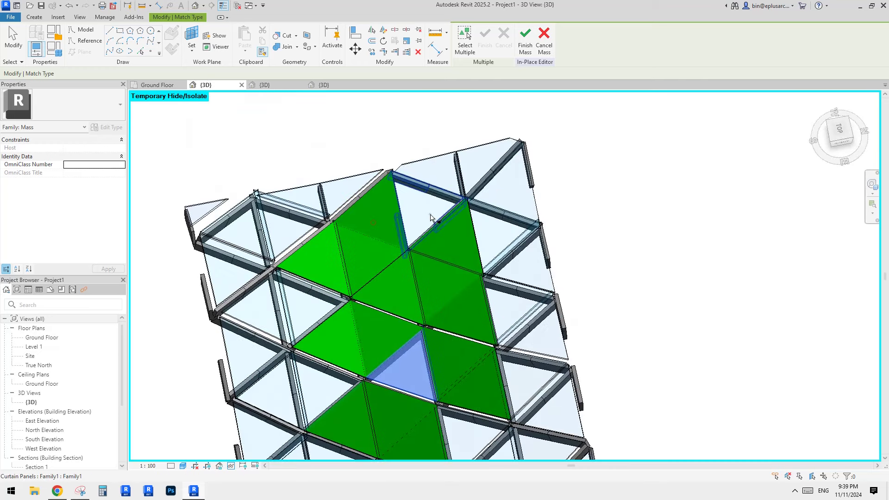
left_click(430, 217)
Apply the green panel type to the glass panel beside the green area and to scattered panels near the roof edges
middle_click_drag(368, 384, 370, 305)
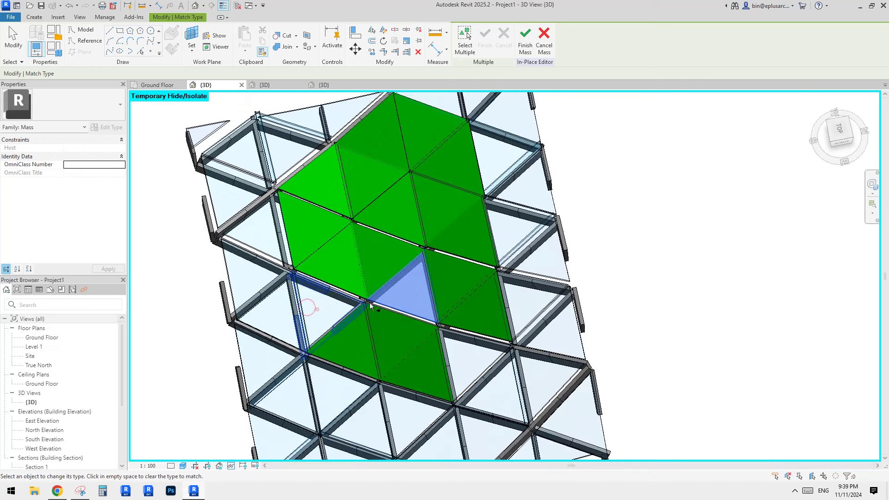
left_click(308, 307)
middle_click_drag(485, 387, 488, 368, "shift")
middle_click_drag(559, 425, 563, 338)
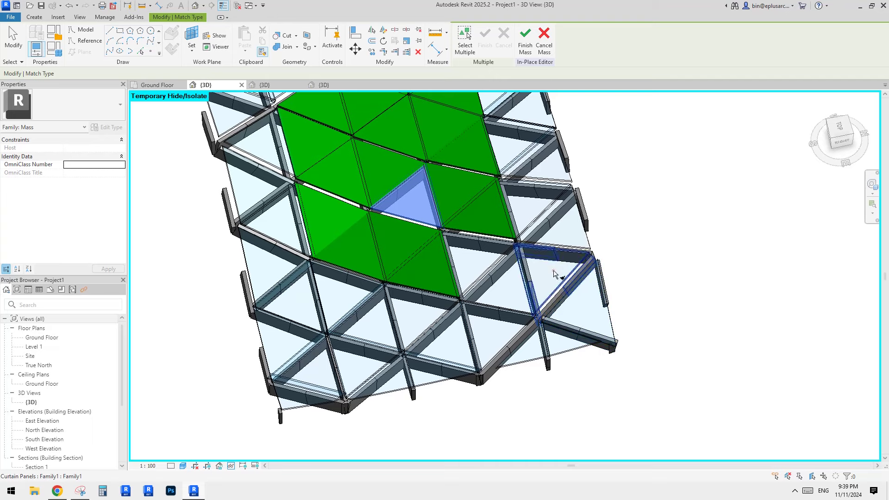
left_click(554, 274)
middle_click_drag(526, 115, 535, 203)
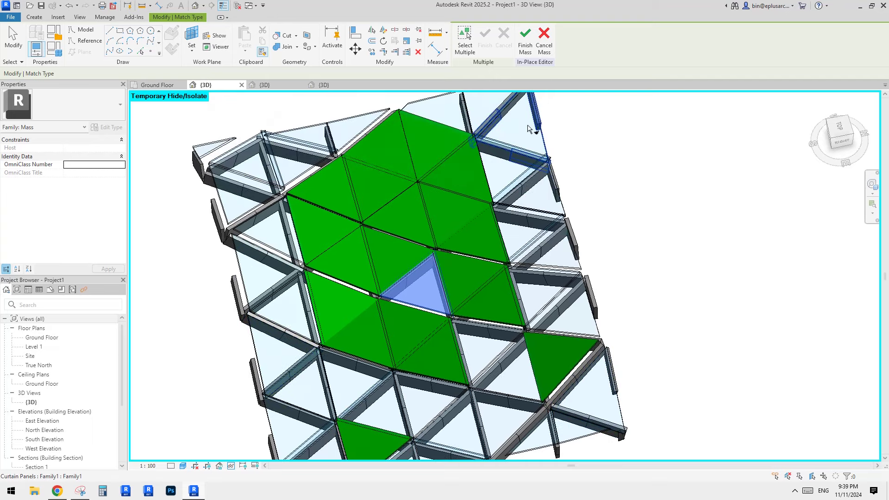
left_click(529, 129)
left_click(270, 360)
key("Escape")
key("Escape")
Examine the beams and infill panels along the roof's edge and from the underside
middle_click_drag(252, 378, 463, 301, "shift")
scroll(529, 314, "up", 2)
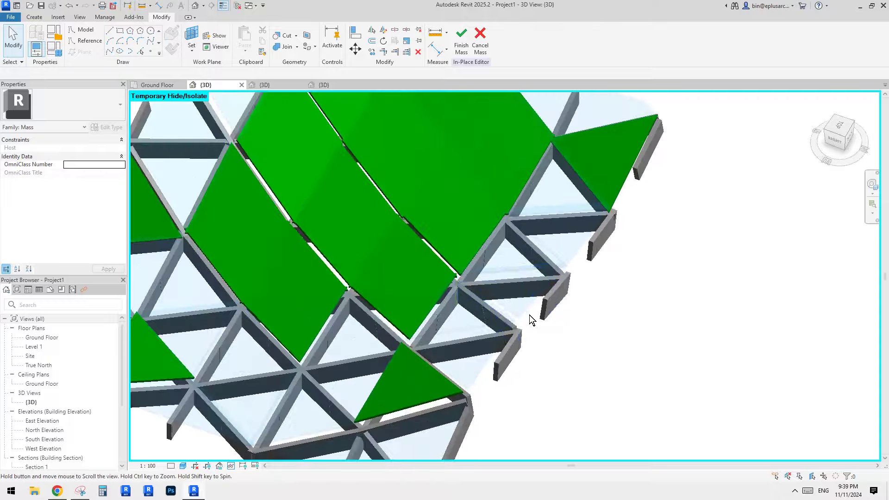
scroll(529, 314, "up", 8)
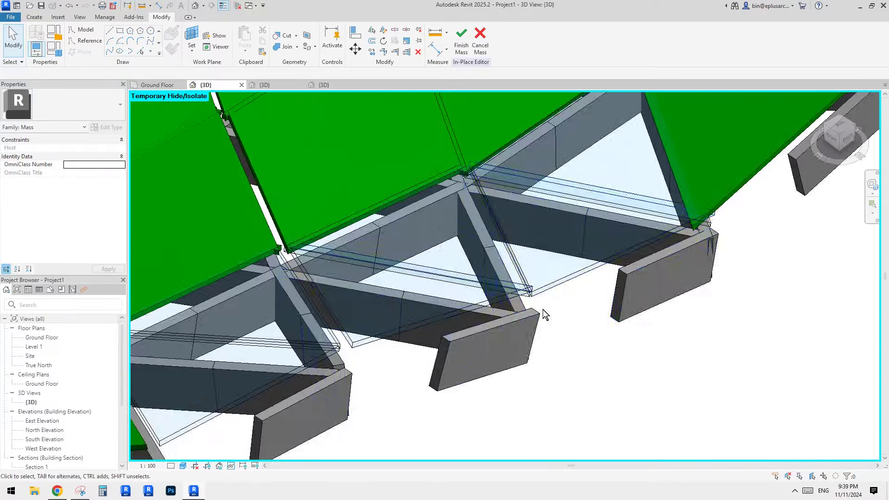
scroll(542, 309, "down", 3)
middle_click_drag(489, 243, 516, 244, "shift")
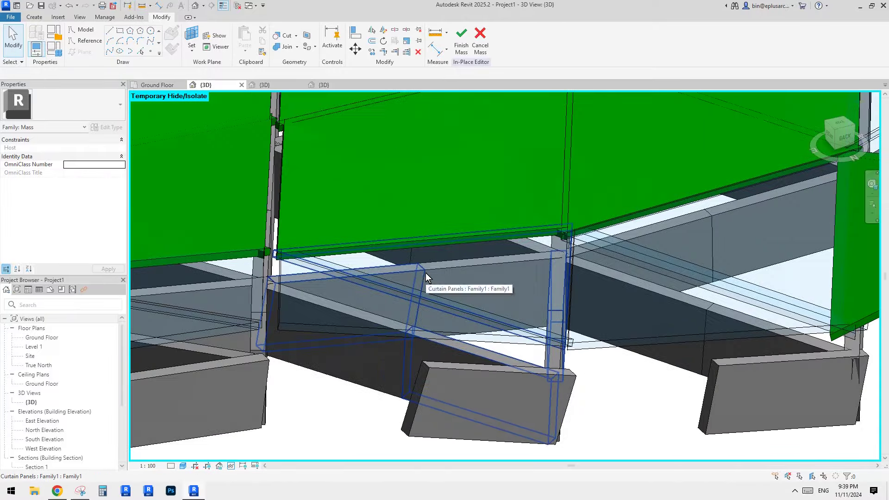
middle_click_drag(426, 273, 370, 208, "shift")
middle_click_drag(410, 283, 435, 214)
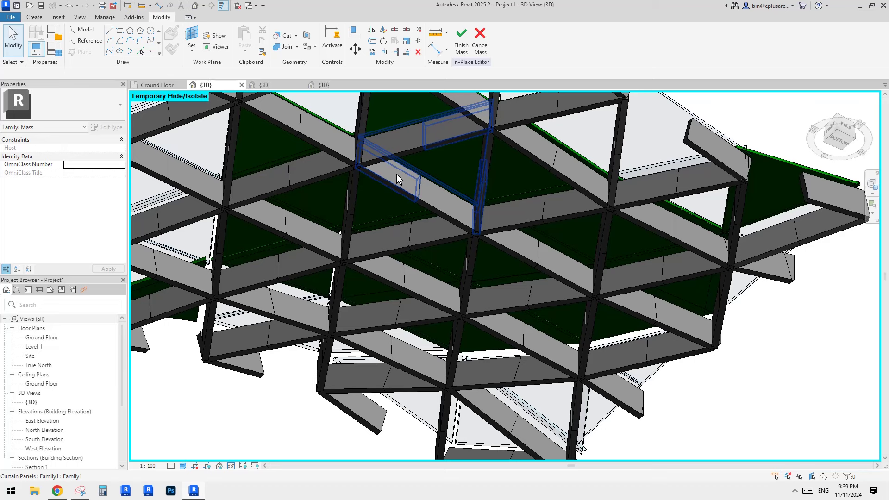
Turn off Show Edges in the roof view's Graphic Display Options
middle_click_drag(425, 242, 500, 240)
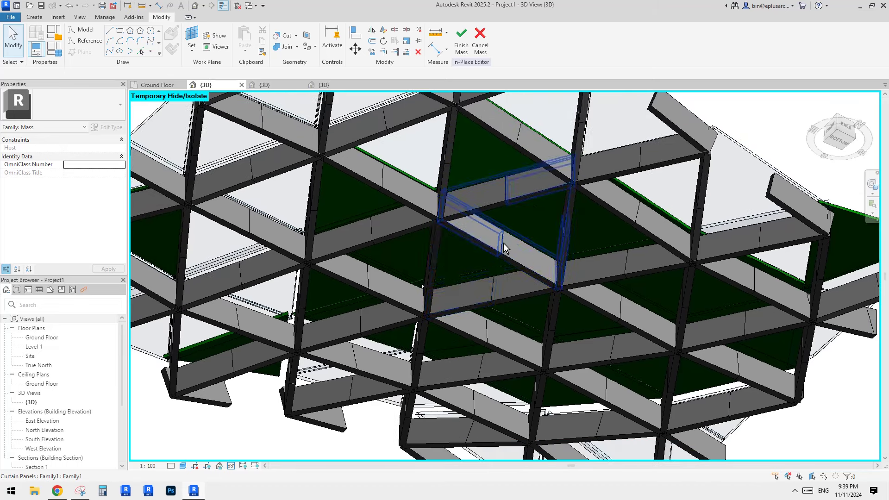
scroll(494, 248, "down", 3)
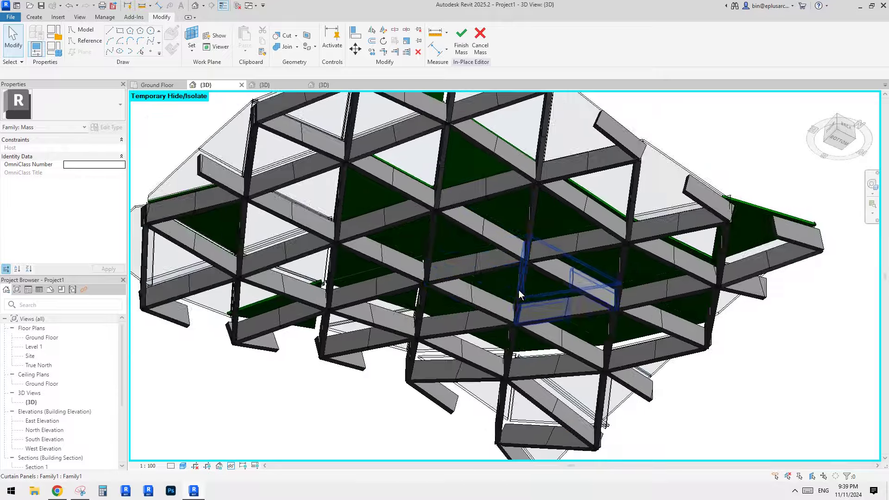
scroll(509, 227, "down", 2)
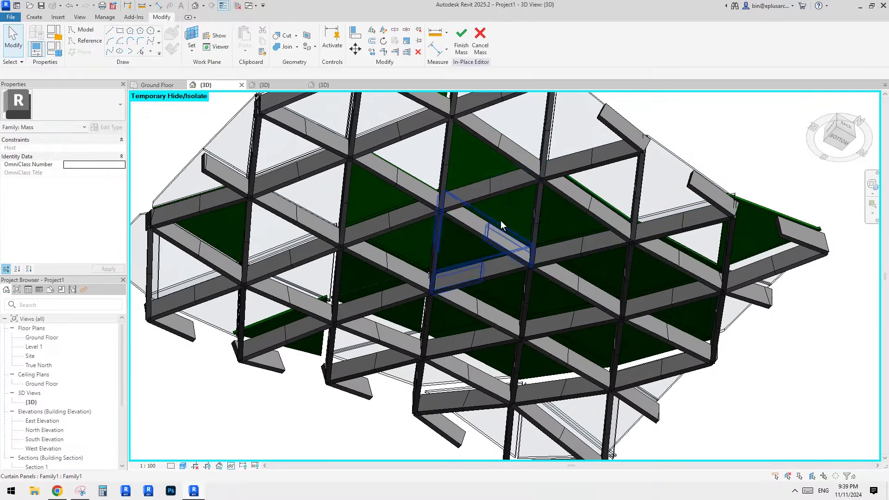
middle_click_drag(675, 261, 693, 246, "shift")
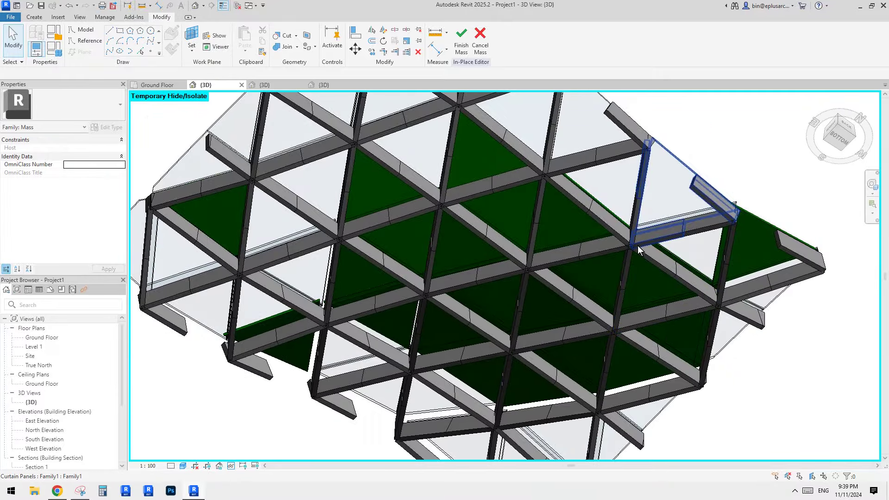
key("g")
key("d")
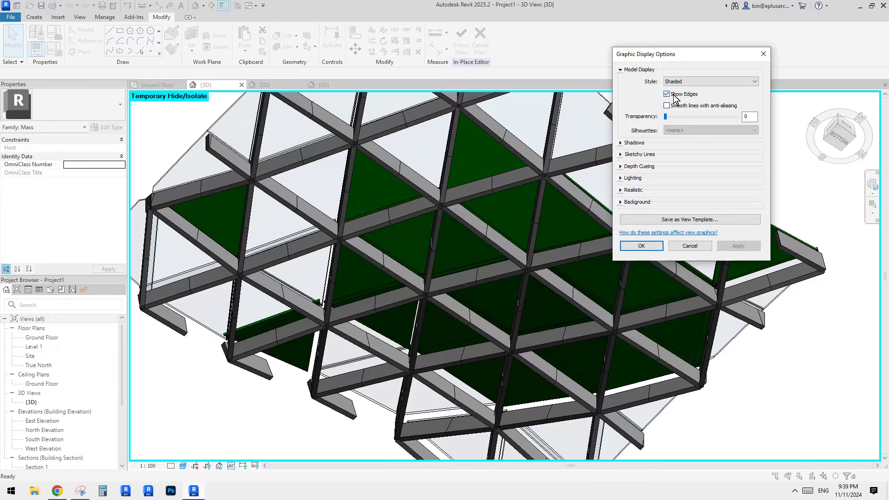
left_click(674, 95)
left_click(655, 247)
Examine the roof's half-side beams and infill panels from the underside and from above along the outer edge
middle_click_drag(741, 201, 717, 189, "shift")
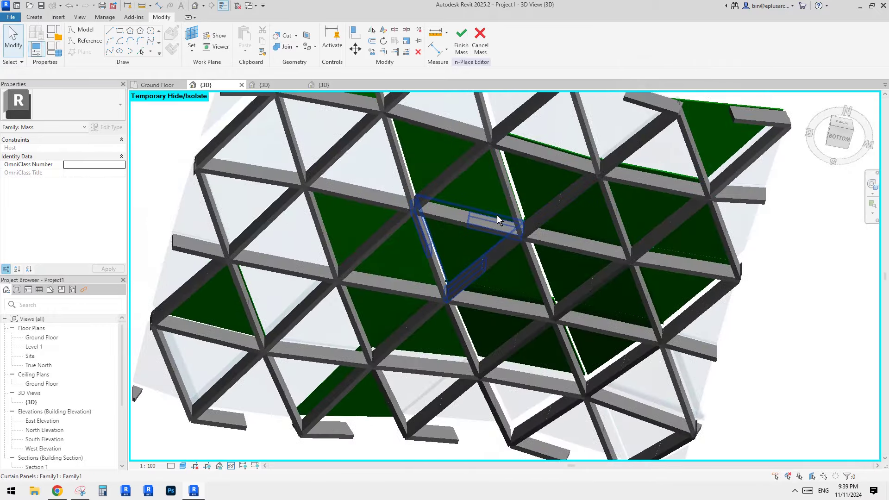
scroll(496, 215, "down", 3)
middle_click_drag(799, 324, 367, 321, "shift")
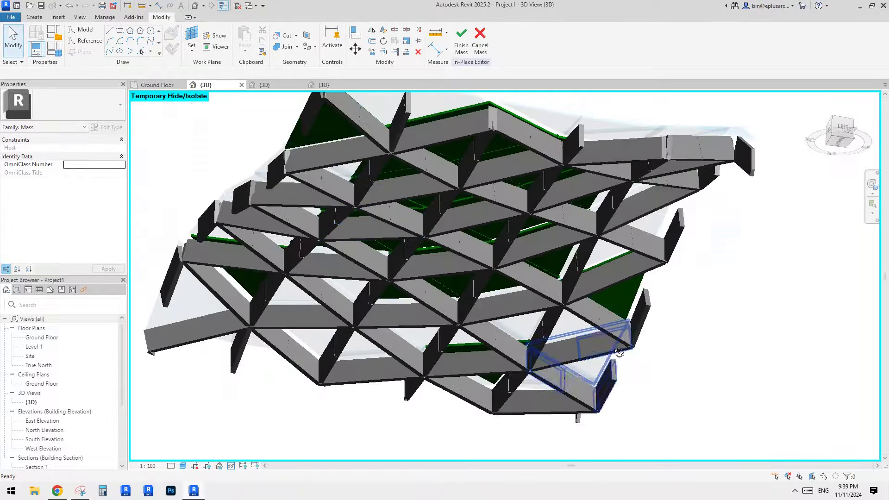
middle_click_drag(619, 353, 410, 338, "shift")
left_click(358, 363)
scroll(365, 364, "up", 4)
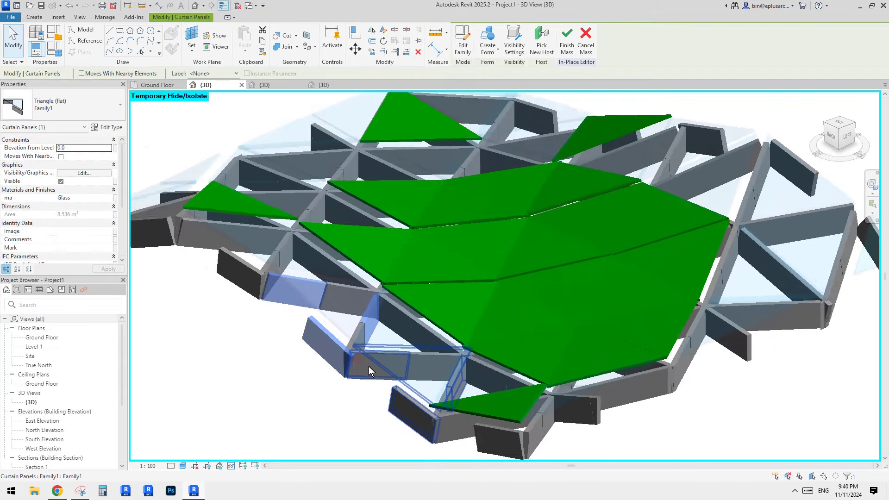
middle_click_drag(362, 365, 343, 331)
scroll(342, 332, "down", 5)
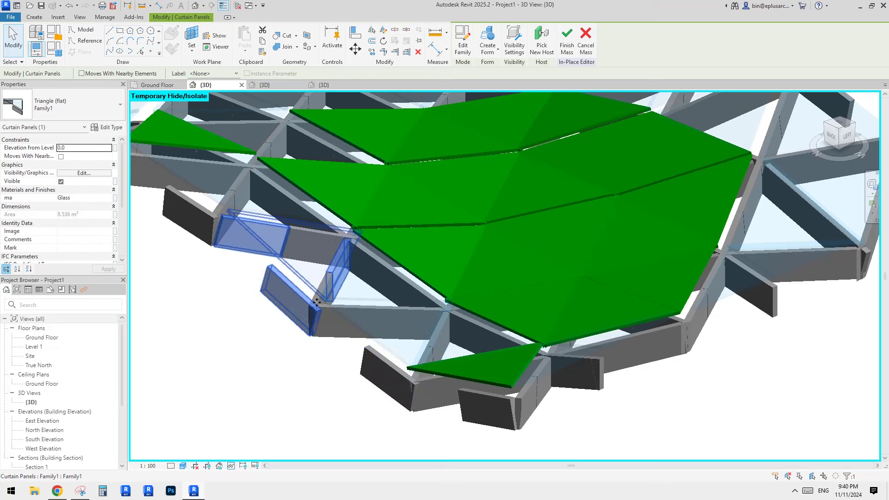
middle_click_drag(494, 288, 607, 337)
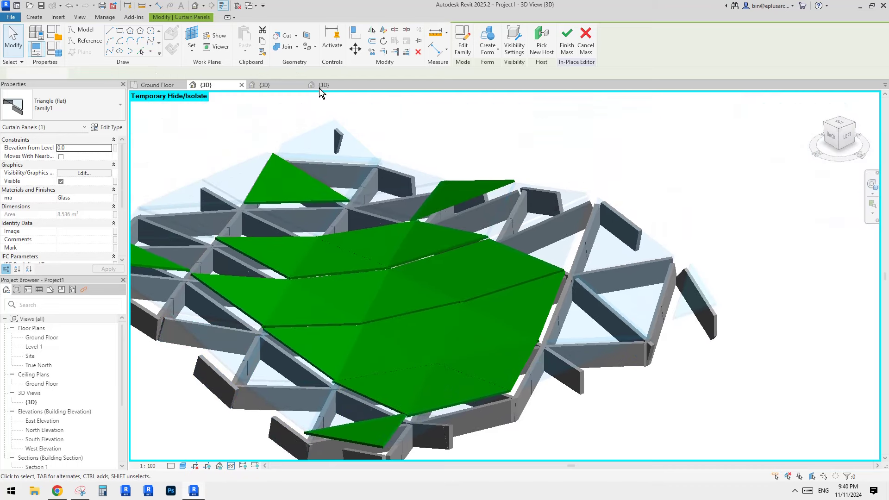
Turn off Always vertical in the triangular panel family and load it into Project1, overwriting the existing version
left_click(281, 85)
middle_click_drag(409, 309, 518, 264)
left_click(68, 189)
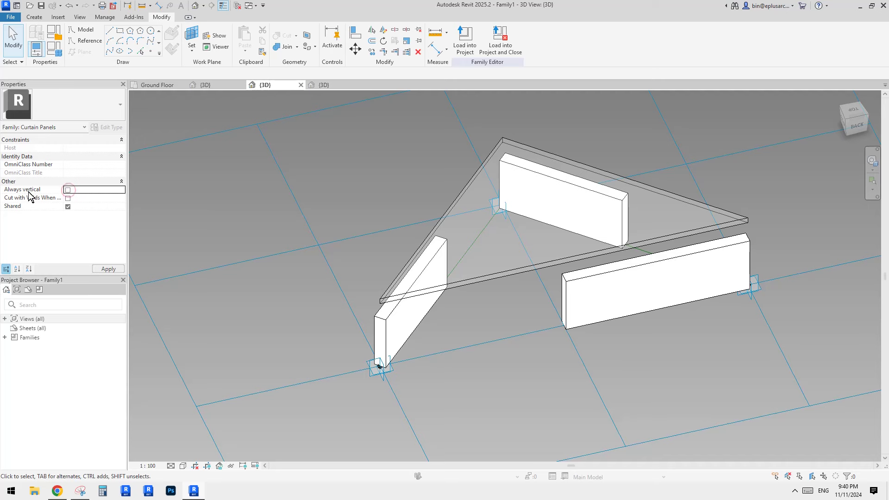
left_click(465, 41)
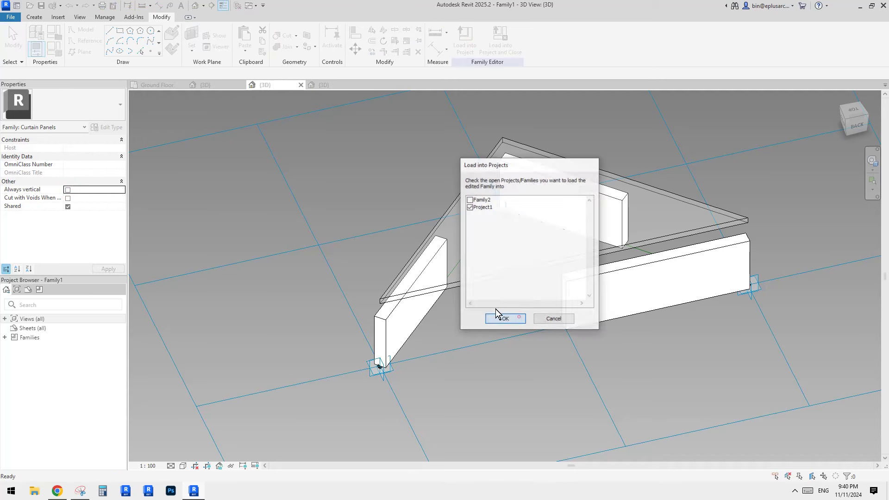
left_click(497, 317)
left_click(436, 216)
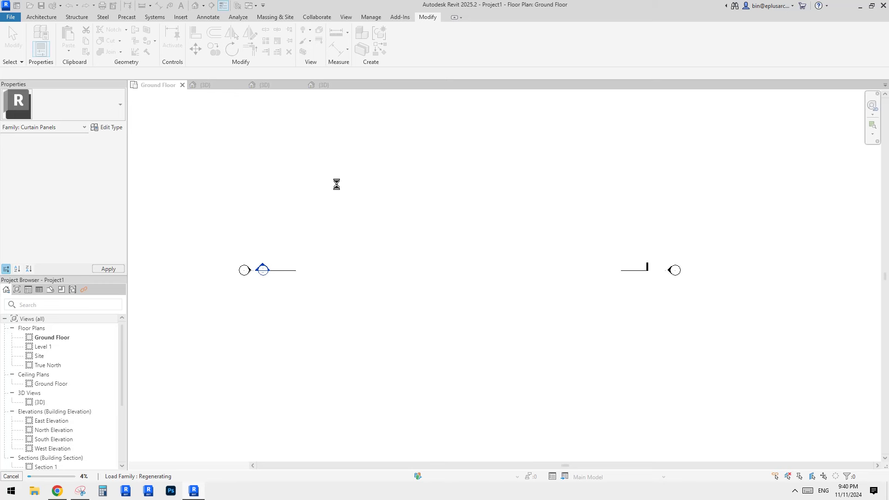
Return to the project's 3D view and examine how the roof beams meet, from above, along the edges and from underneath
left_click(195, 7)
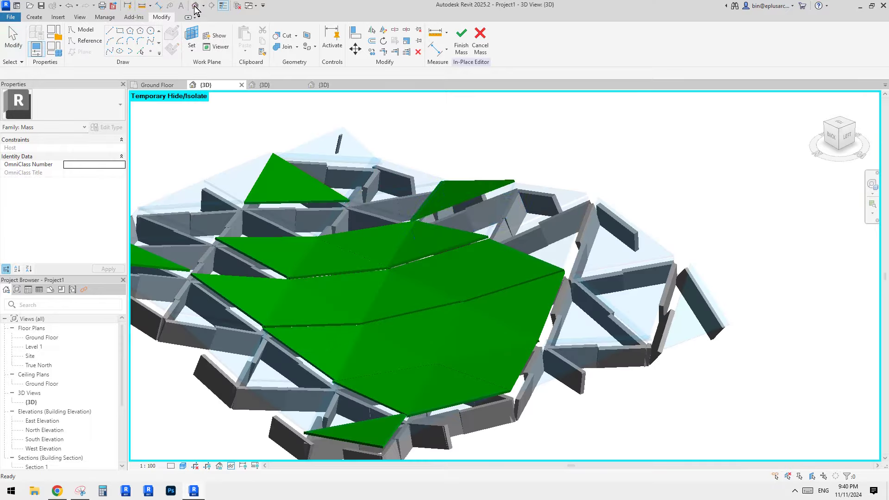
scroll(578, 305, "up", 5)
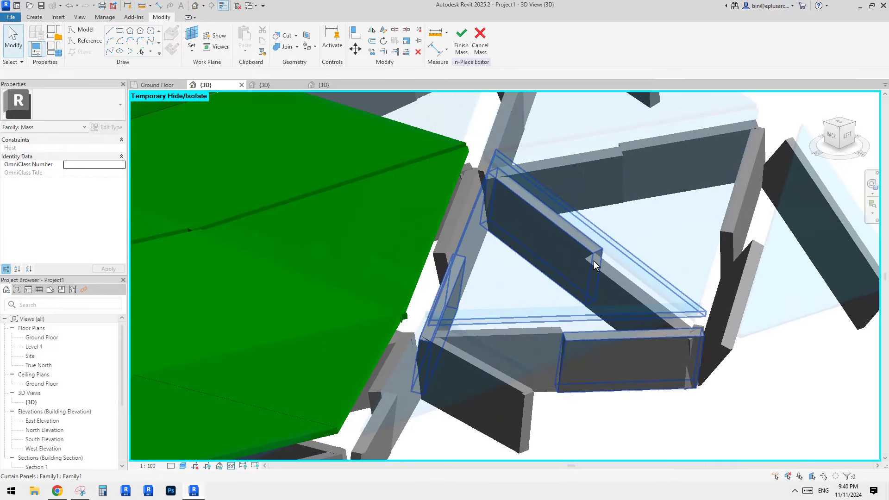
scroll(592, 278, "down", 2)
middle_click_drag(591, 337, 569, 255, "shift")
scroll(549, 260, "down", 2)
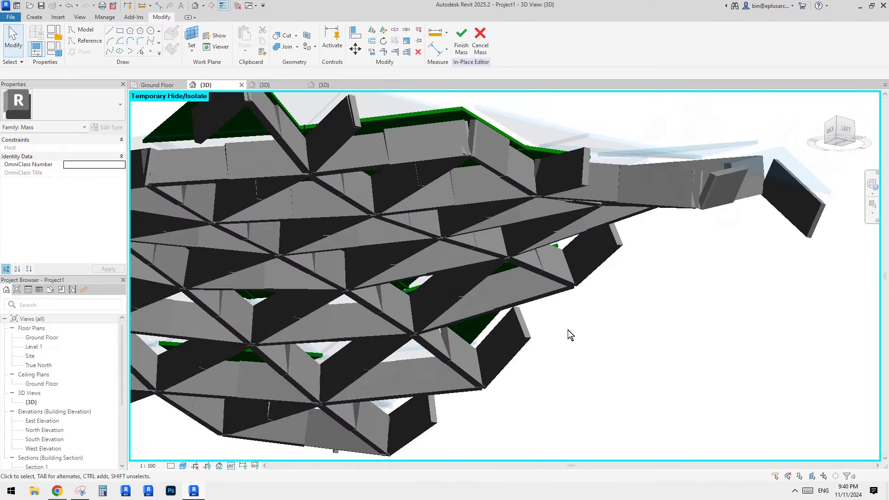
mouse_move(567, 329)
middle_mouse_down("shift")
mouse_move(595, 326)
mouse_move(683, 363)
mouse_move(579, 337)
middle_mouse_up("shift")
scroll(352, 265, "down", 2)
middle_click_drag(352, 265, 566, 348)
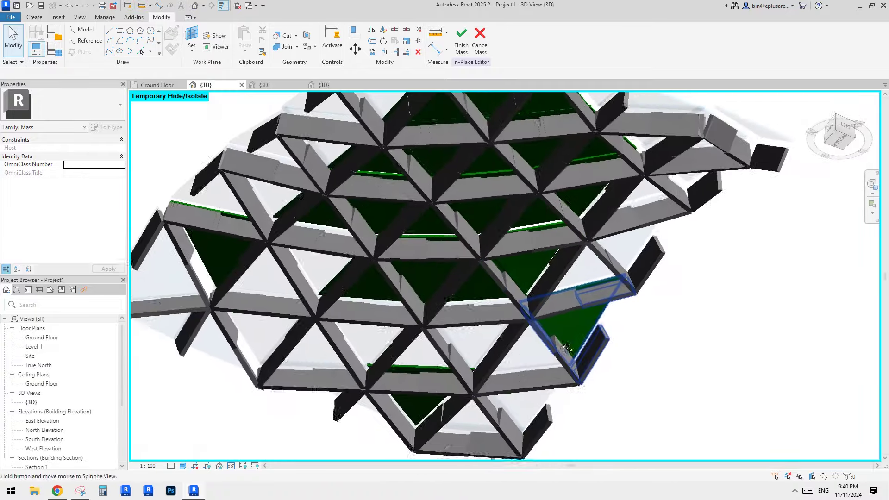
scroll(523, 298, "up", 1)
middle_click_drag(523, 299, 479, 282)
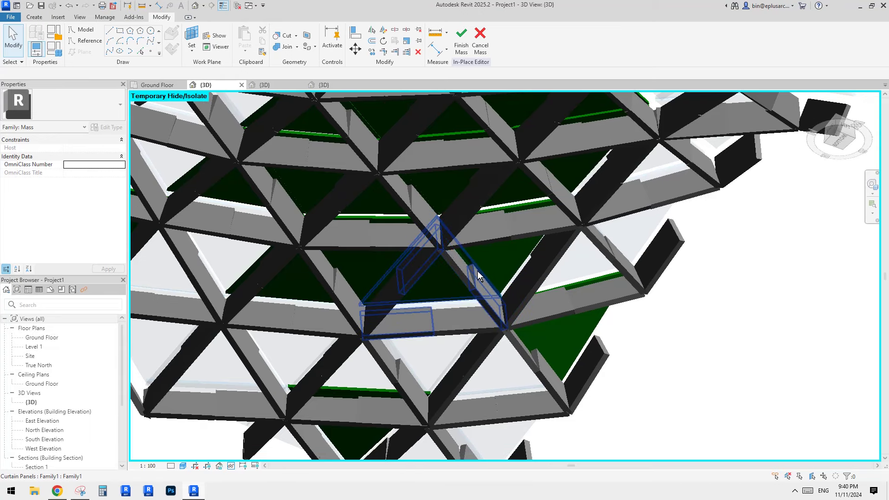
mouse_move(480, 277)
middle_mouse_down("shift")
mouse_move(461, 297)
mouse_move(516, 282)
mouse_move(531, 263)
mouse_move(488, 284)
mouse_move(487, 299)
mouse_move(501, 292)
middle_mouse_up("shift")
scroll(490, 262, "down", 3)
scroll(487, 227, "up", 1)
middle_click_drag(486, 227, 489, 245, "shift")
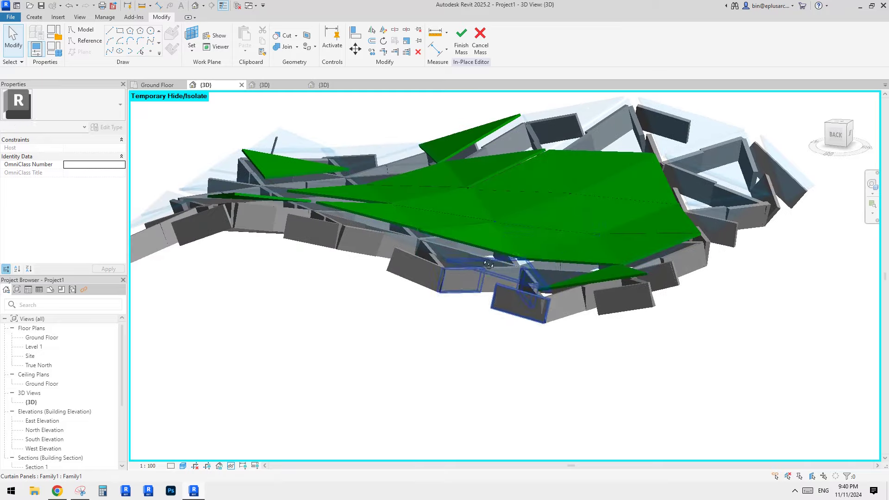
middle_click_drag(589, 221, 575, 229)
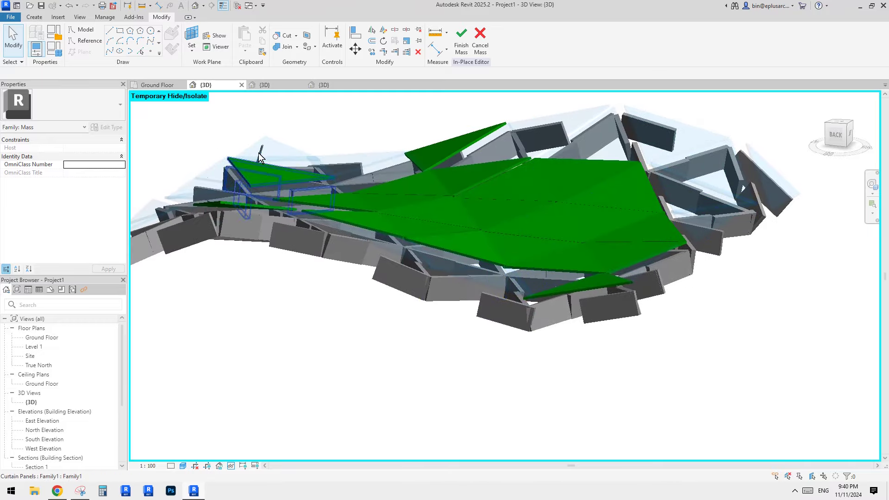
middle_click_drag(369, 175, 361, 181)
middle_click_drag(707, 311, 509, 157, "shift")
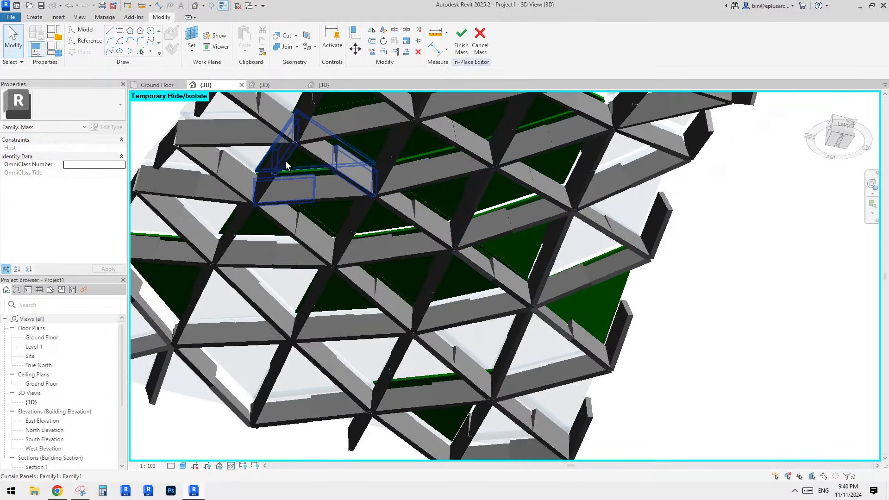
Switch to the adaptive beam family, Family2, and turn off its Always vertical option
left_click(274, 85)
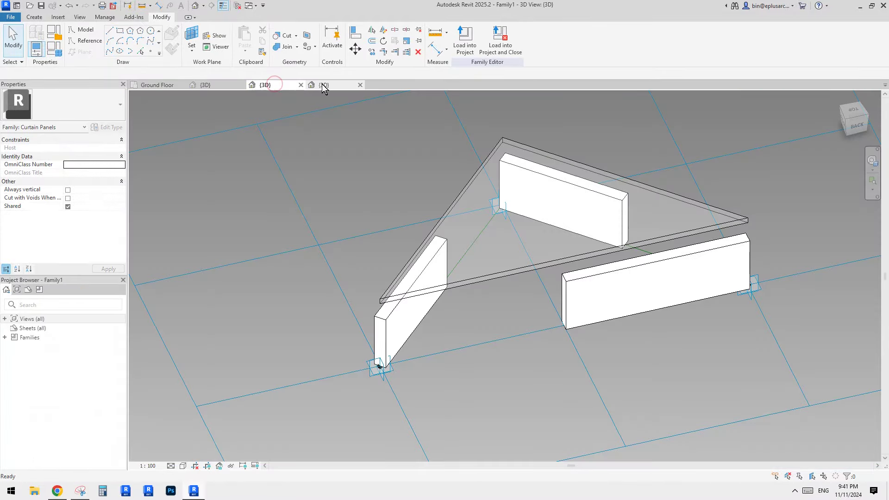
left_click(323, 85)
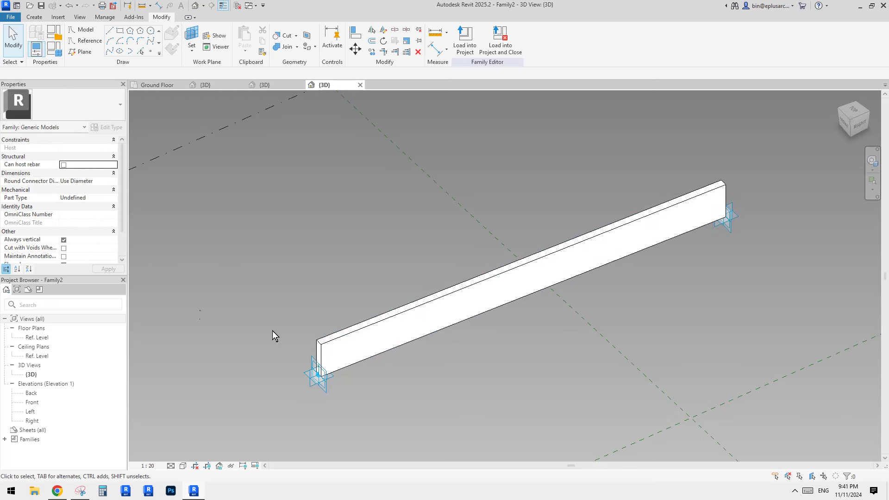
left_click(64, 240)
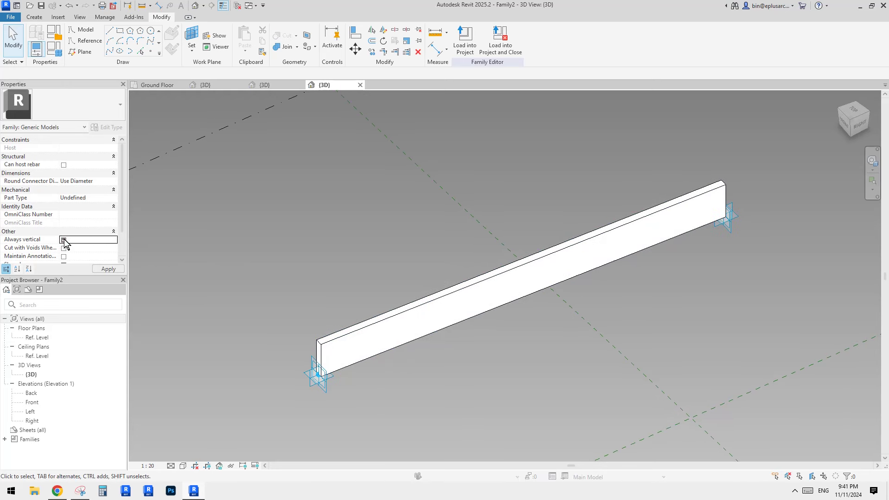
Try loading the edited beam family into Family1 only, overwriting the existing version
left_click(464, 41)
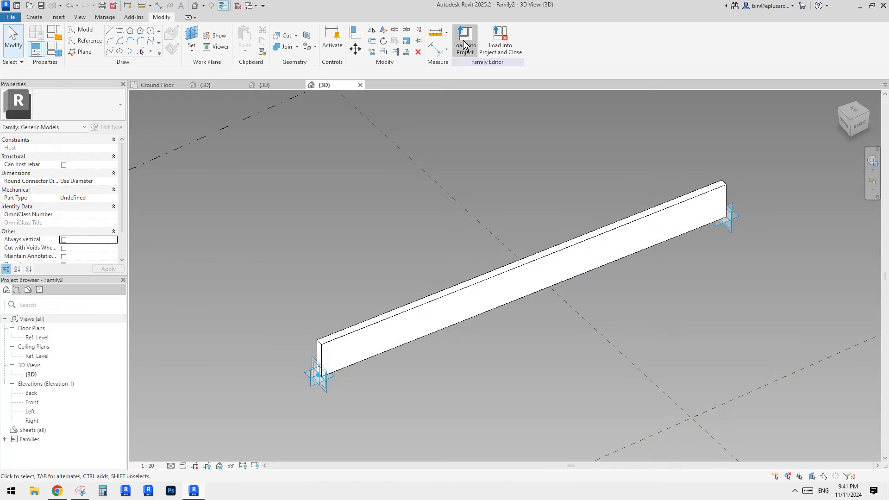
left_click(470, 206)
left_click(469, 199)
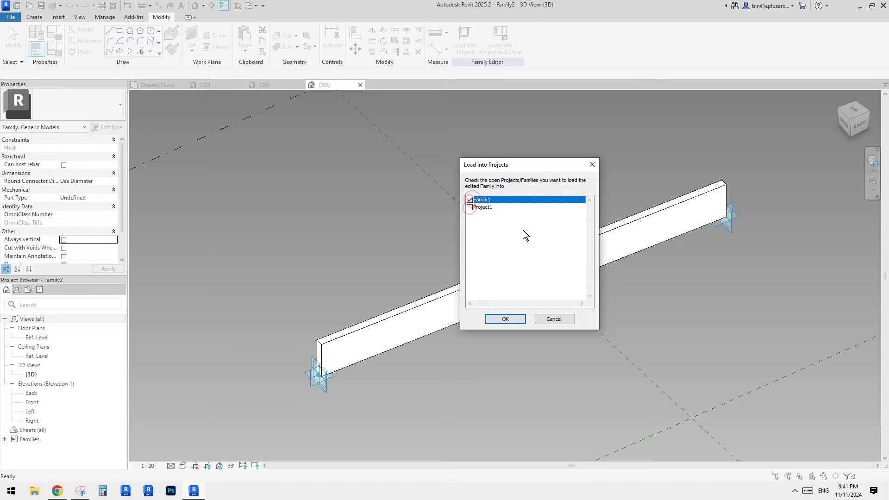
left_click(510, 320)
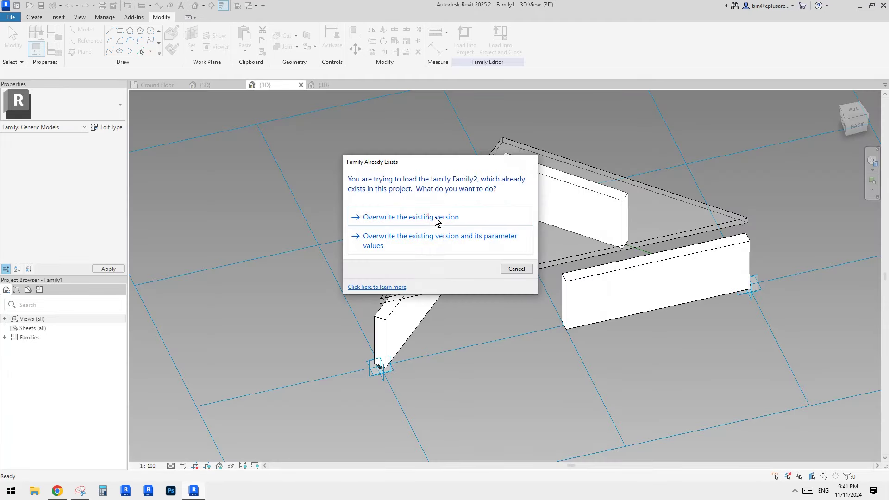
left_click(473, 219)
left_click(688, 389)
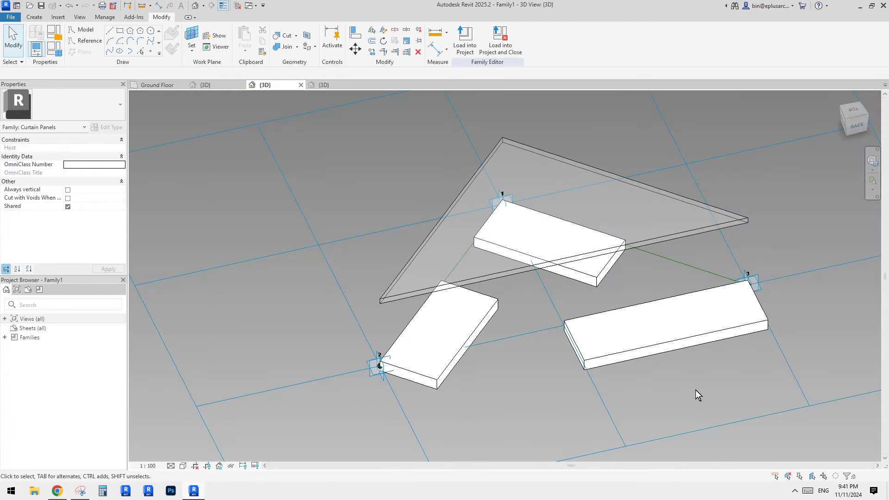
Undo the reload of the beam family in the triangular panel family
middle_click_drag(642, 368, 624, 344)
key("ctrl+z")
middle_click_drag(525, 283, 443, 307)
left_click(483, 315)
Turn Always vertical back on in the triangular panel family, Family1, and return to the roof project's 3D view
left_click(332, 84)
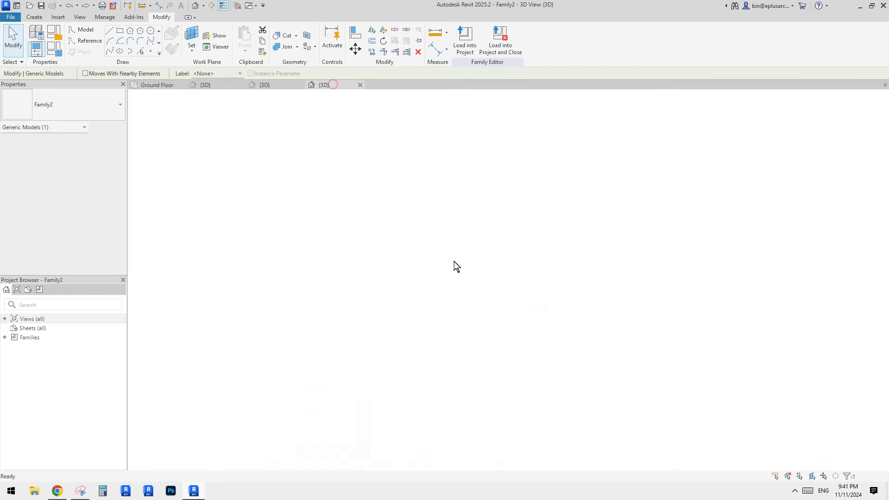
middle_click_drag(513, 276, 437, 260)
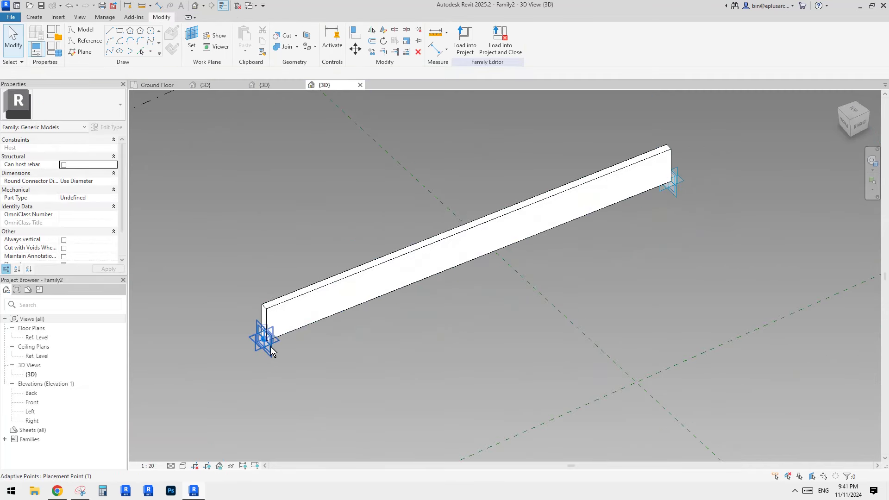
left_click(264, 85)
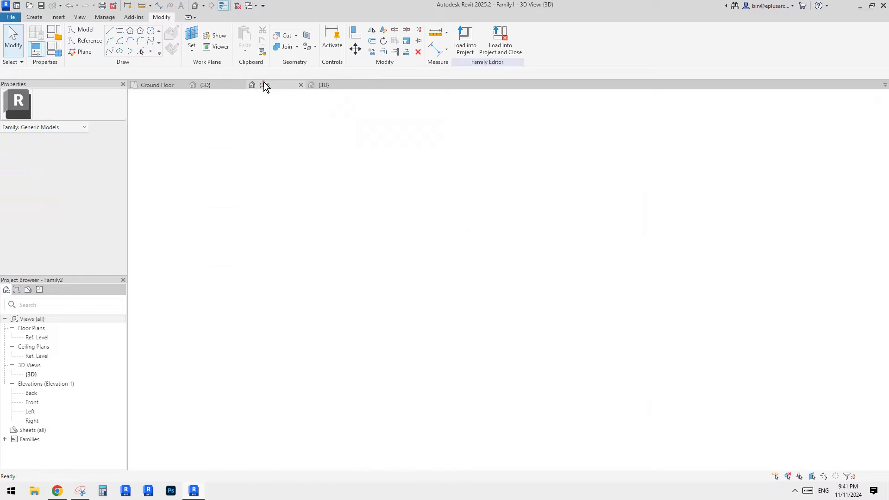
left_click(423, 339)
middle_click_drag(424, 341, 431, 324)
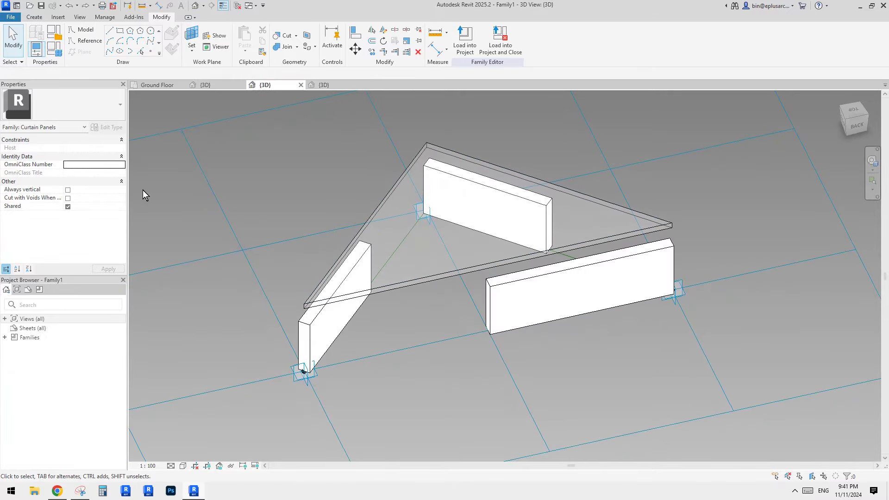
middle_click_drag(234, 228, 237, 239)
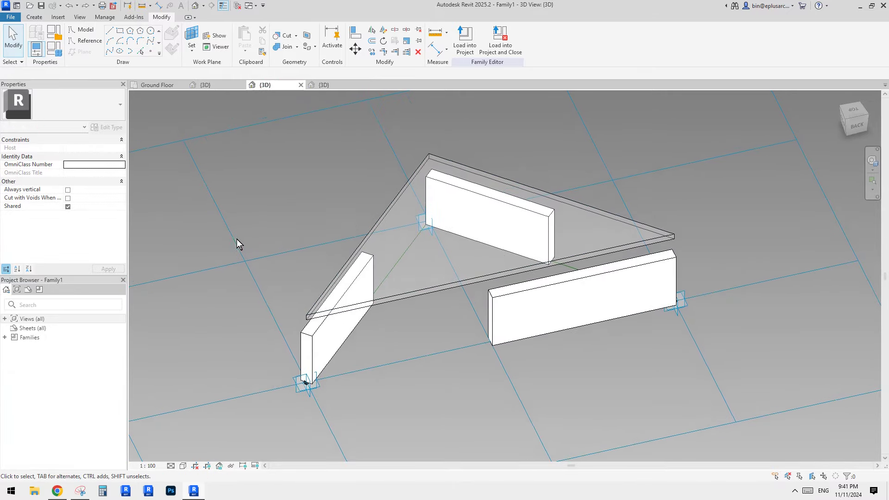
left_click(67, 191)
left_click(68, 190)
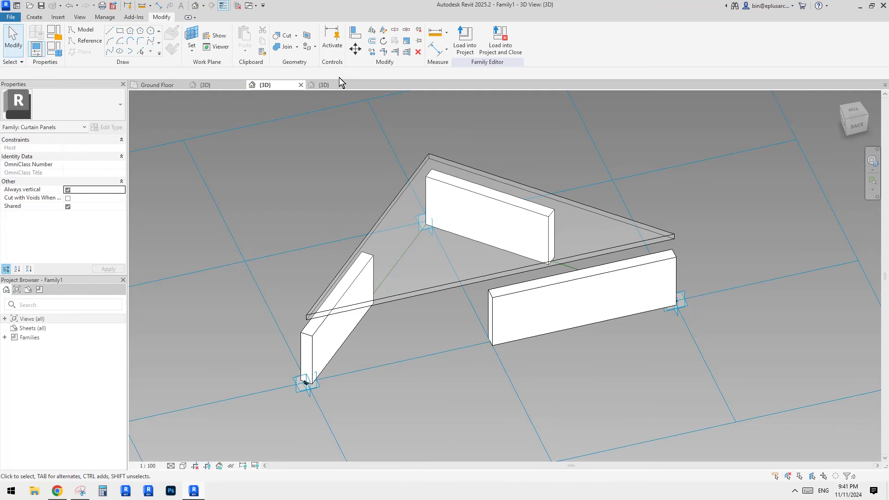
left_click(215, 83)
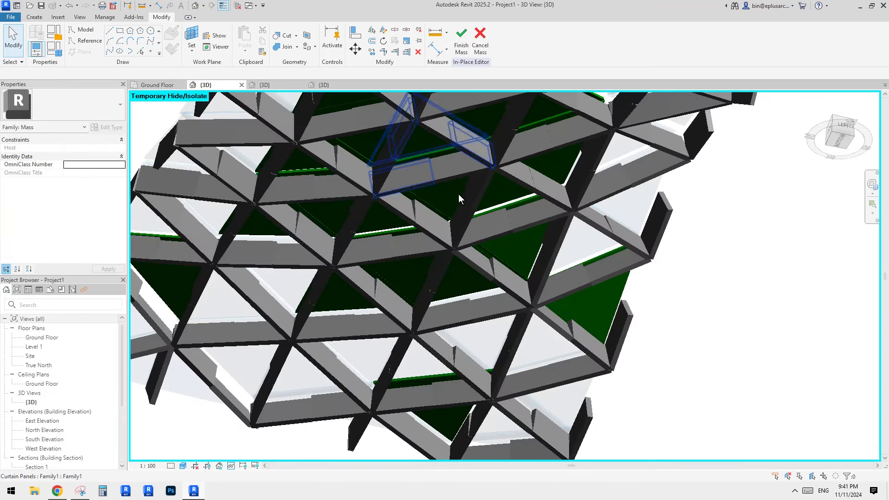
Turn on Show Edges in the roof project's 3D view through the Graphic Display Options
middle_click_drag(417, 199, 427, 215)
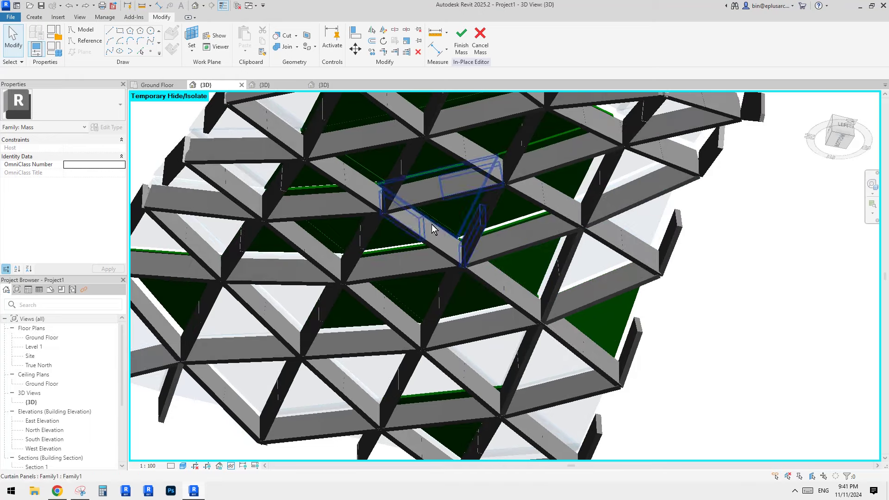
scroll(692, 242, "down", 3)
middle_click_drag(739, 281, 686, 327, "shift")
scroll(637, 304, "up", 2)
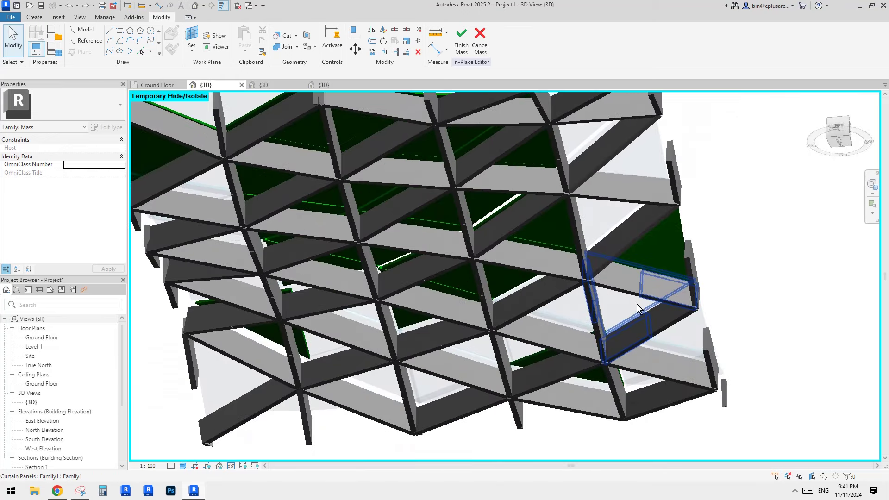
key("g")
key("d")
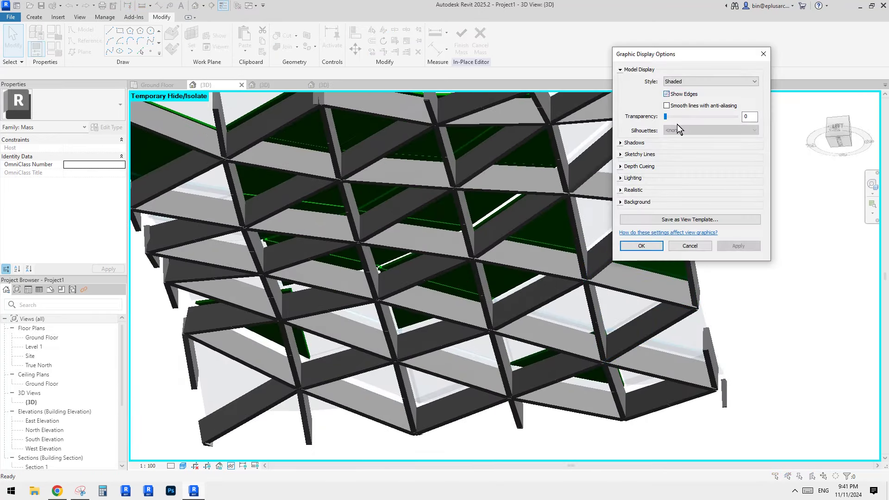
left_click(646, 242)
Examine the vertical beams and their joints on the underside of the triangular roof grid
middle_click_drag(597, 176, 687, 175, "shift")
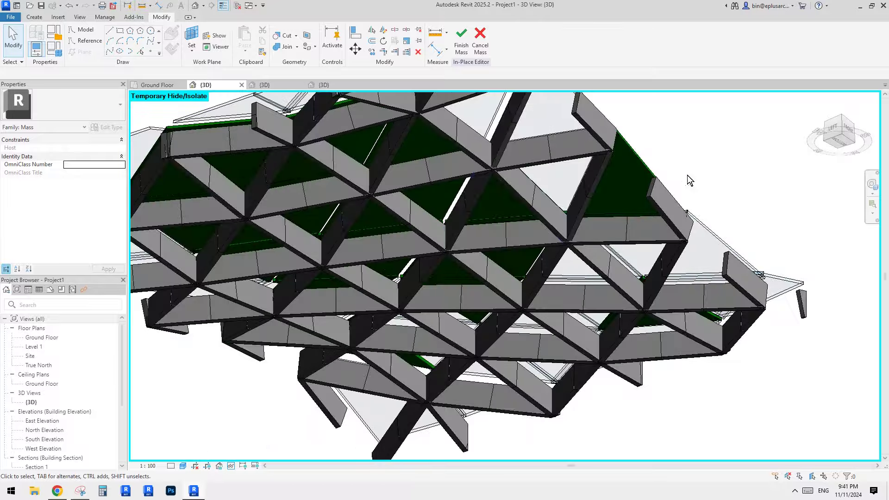
scroll(450, 257, "up", 4)
scroll(407, 241, "down", 3)
middle_click_drag(511, 243, 405, 251, "shift")
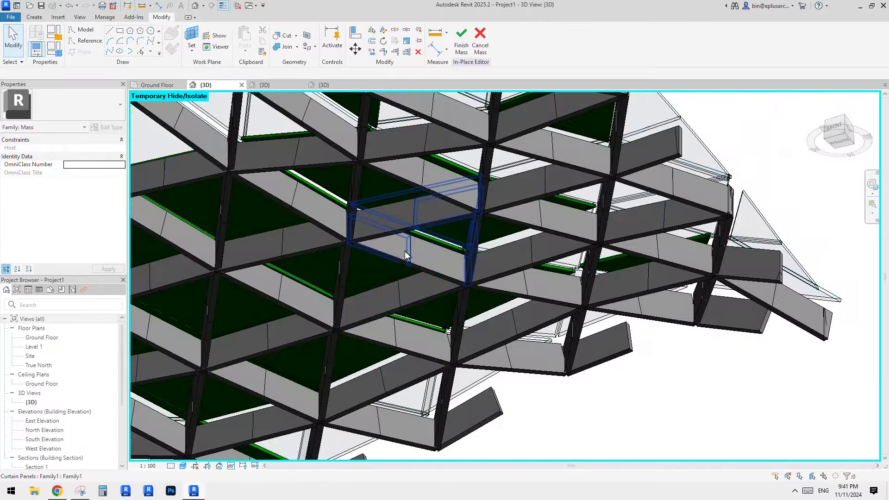
middle_click_drag(376, 223, 379, 227)
left_click(401, 232)
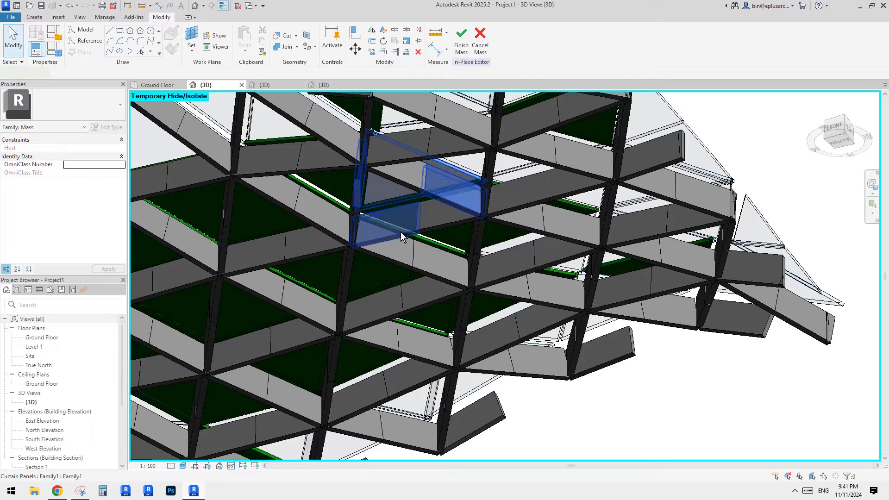
left_click(436, 257)
key("Escape")
scroll(487, 238, "down", 3)
middle_click_drag(489, 251, 415, 269, "shift")
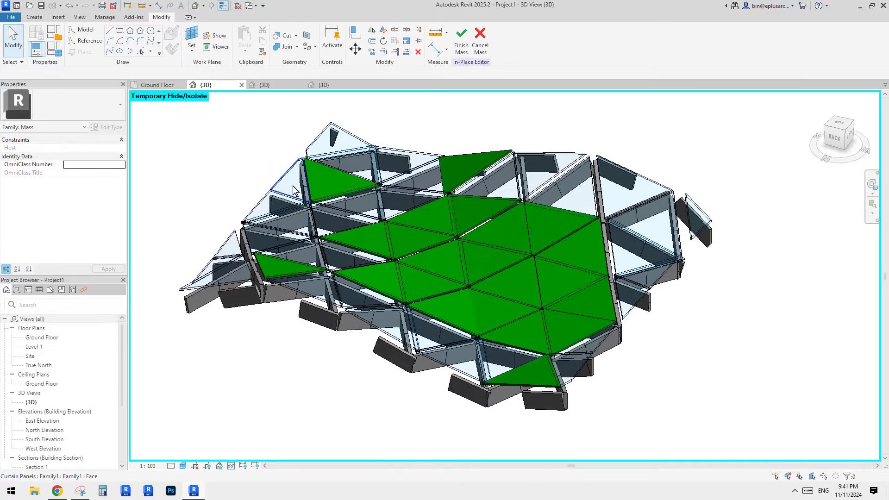
Reset the temporary isolation and set the divided surface's U Grid number to 10 and V Grid number to 20
middle_click_drag(474, 236, 436, 253, "shift")
key("h")
key("r")
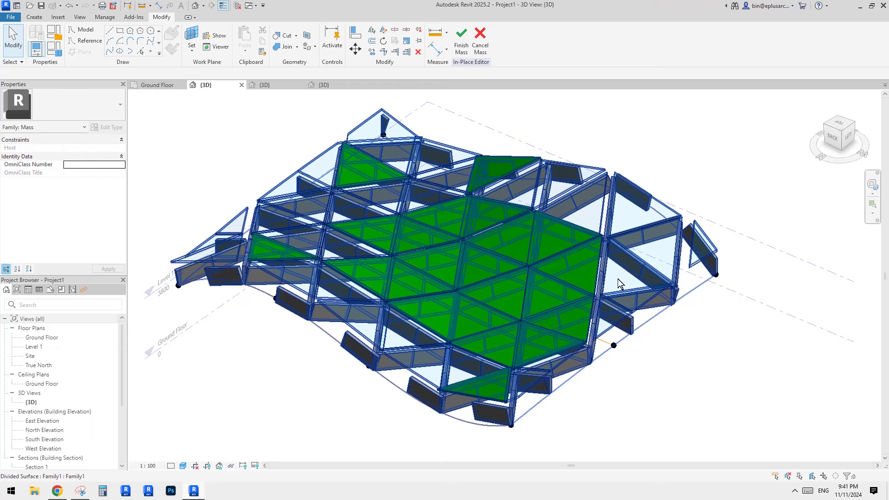
left_click(694, 286)
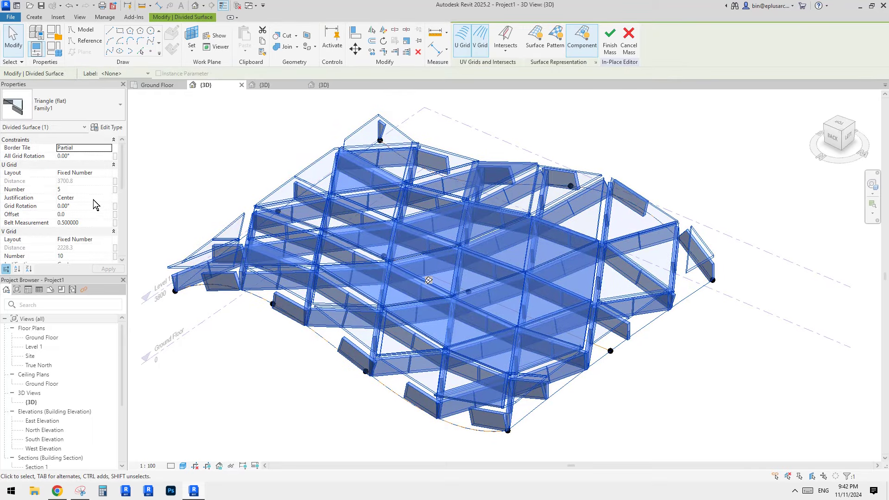
left_click(85, 191)
type("10")
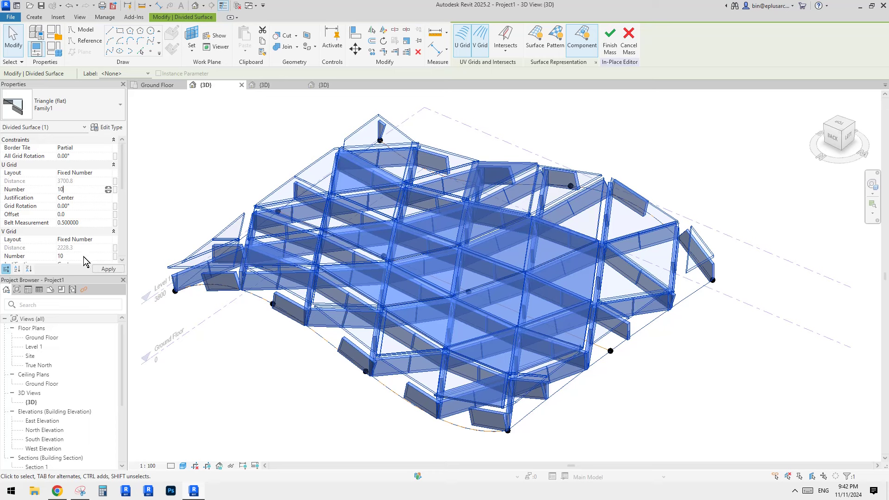
left_click(84, 256)
type("20")
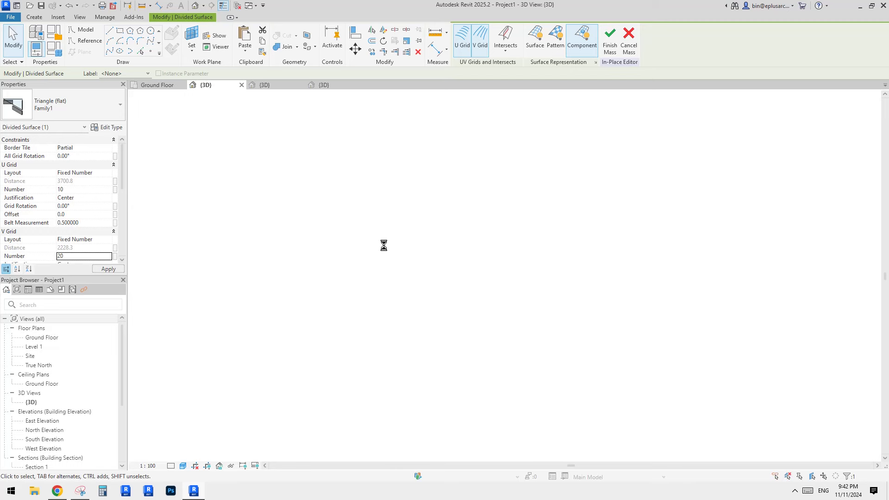
left_click(777, 372)
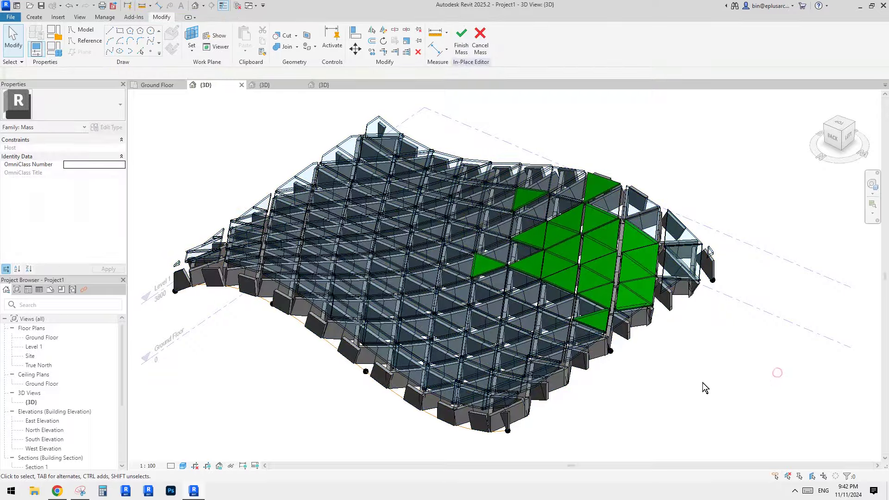
mouse_move(701, 383)
middle_mouse_down("shift")
mouse_move(738, 312)
mouse_move(706, 328)
mouse_move(694, 208)
mouse_move(484, 243)
mouse_move(599, 363)
mouse_move(632, 287)
mouse_move(652, 437)
mouse_move(609, 438)
mouse_move(749, 294)
mouse_move(615, 331)
mouse_move(704, 440)
mouse_move(730, 427)
mouse_move(694, 444)
mouse_move(676, 440)
mouse_move(738, 339)
mouse_move(660, 349)
mouse_move(548, 323)
middle_mouse_up("shift")
key("m")
key("a")
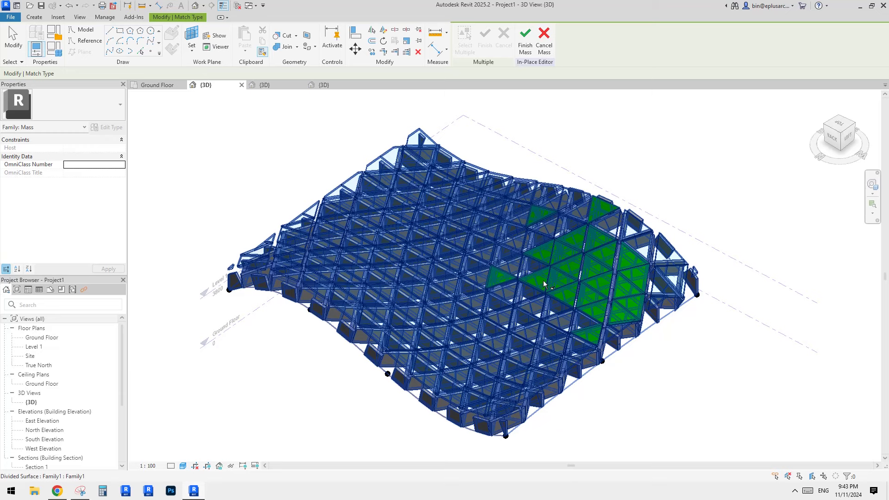
key("Escape")
Temporarily isolate the Curtain Panels category in the 3D view, starting from one of the roof panels
left_click(562, 283)
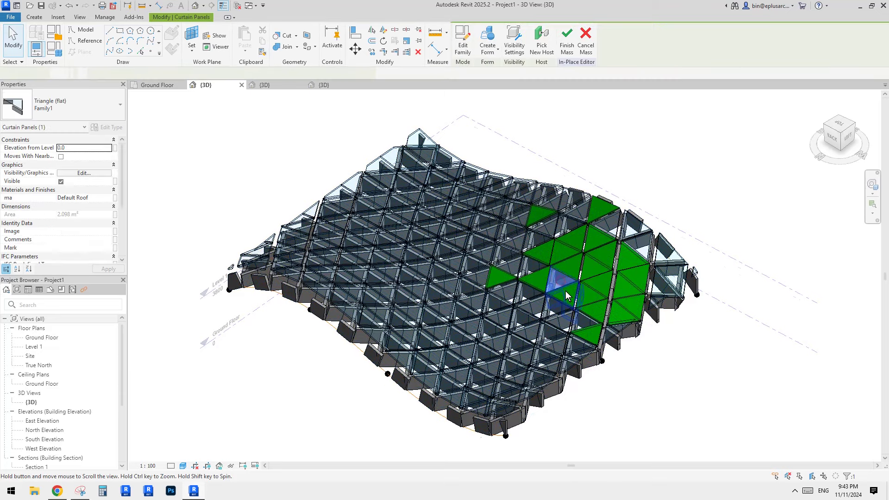
middle_click_drag(565, 290, 546, 295)
key("i")
key("c")
middle_click_drag(613, 332, 608, 305)
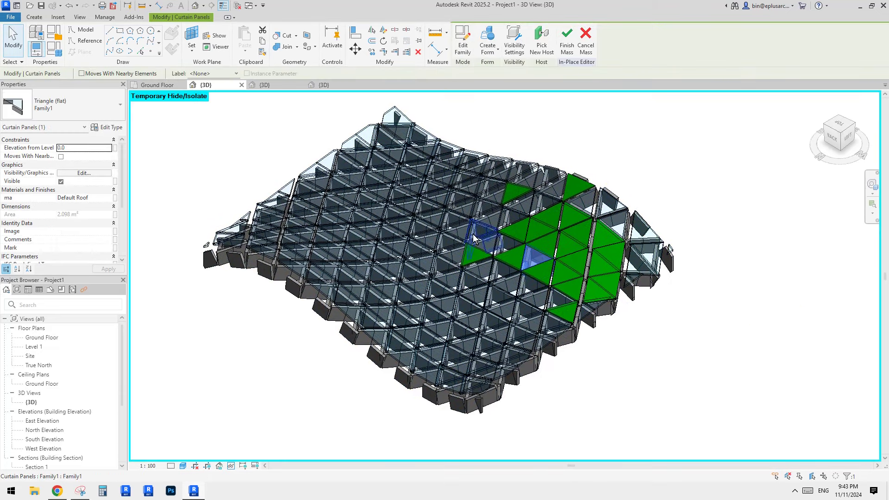
scroll(471, 286, "down", 1)
left_click(611, 358)
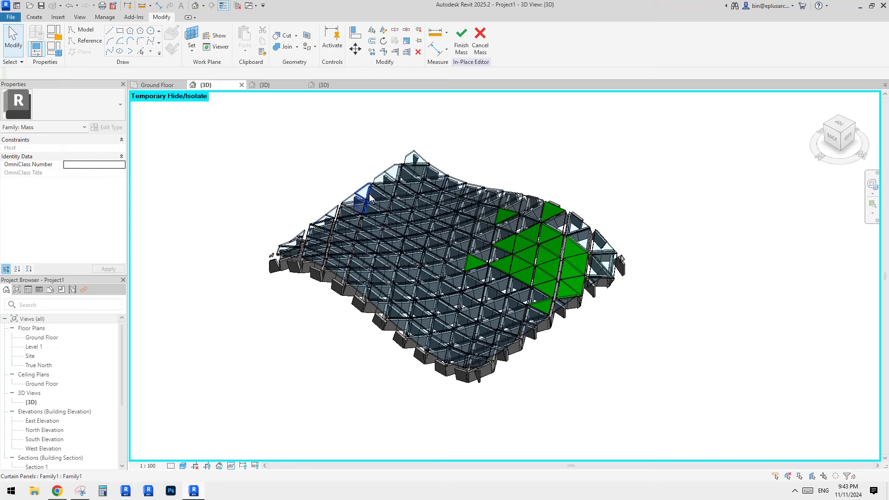
scroll(432, 271, "up", 2)
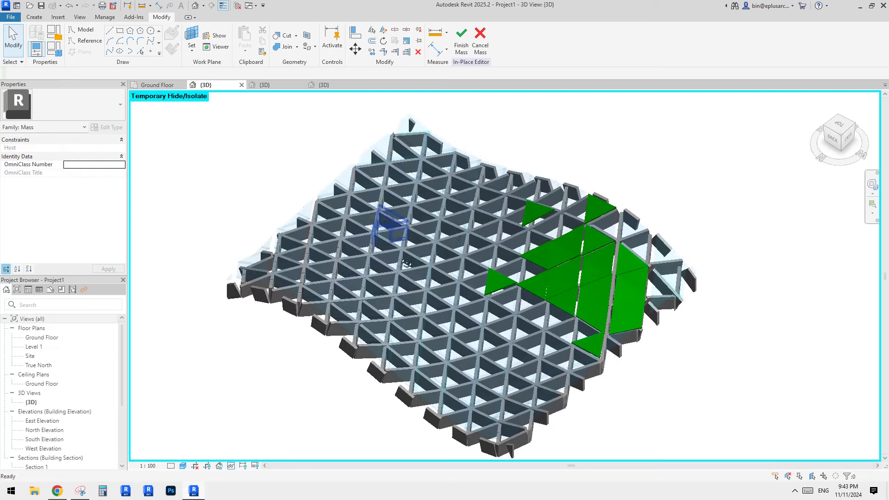
scroll(433, 271, "down", 2)
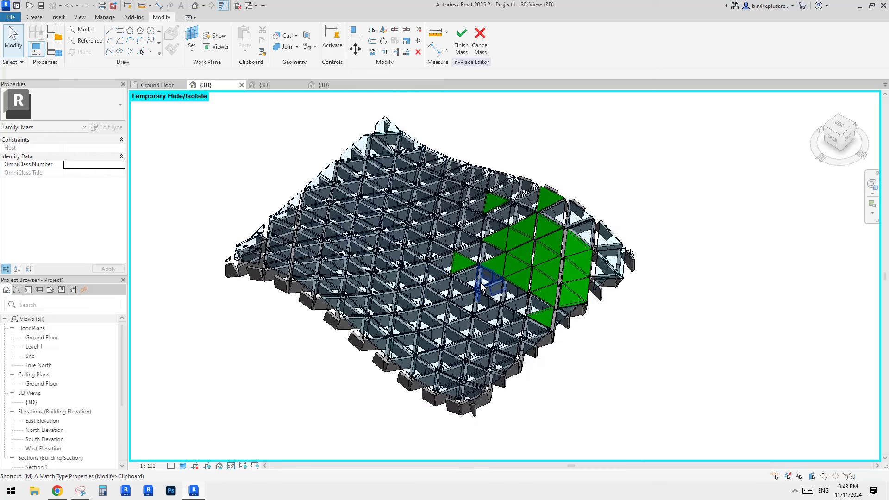
Match scattered glazed panels across the roof to an existing green panel using Match Type Properties
key("m")
key("a")
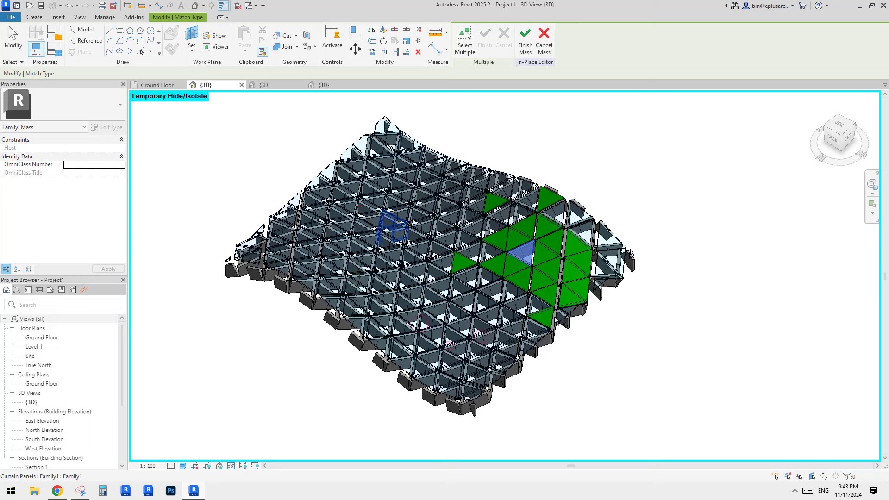
left_click(454, 337)
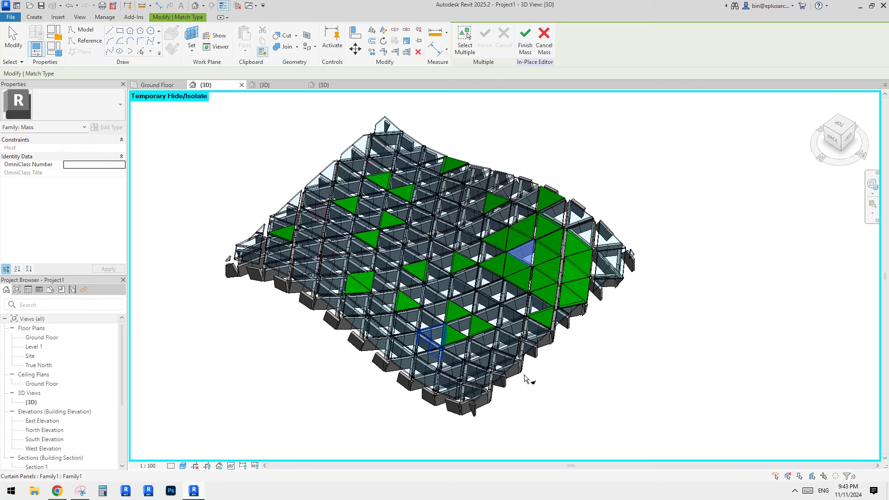
key("Escape")
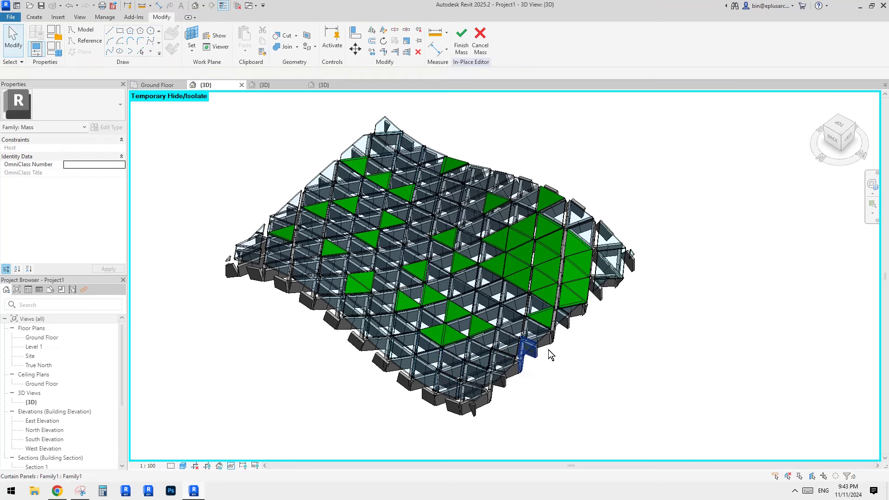
middle_click_drag(548, 349, 530, 282, "shift")
scroll(525, 268, "up", 1)
Switch to the adaptive beam family, Family2, and temporarily hide its solid beam form to expose the profile
left_click(329, 82)
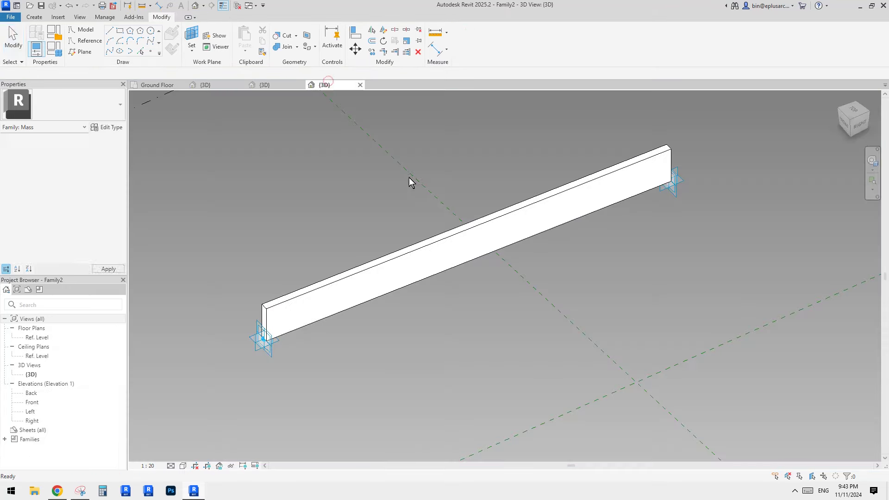
scroll(407, 242, "up", 3)
left_click(407, 243)
scroll(406, 243, "up", 2)
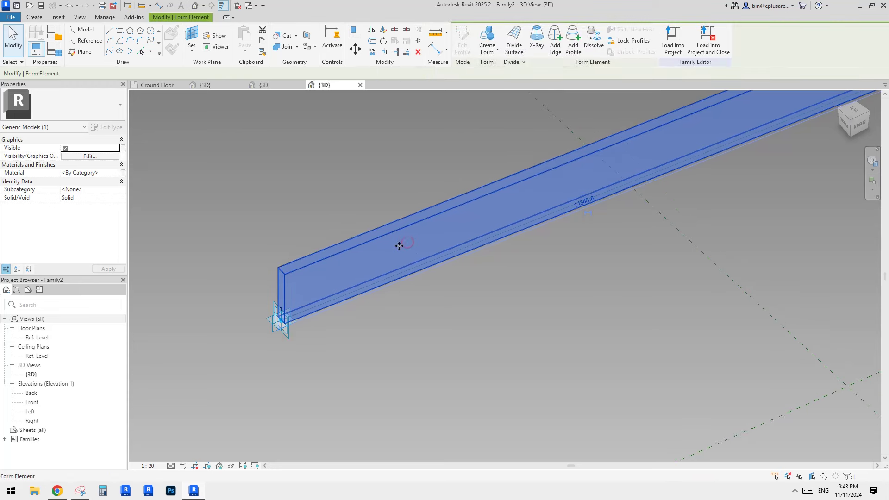
key("h")
key("h")
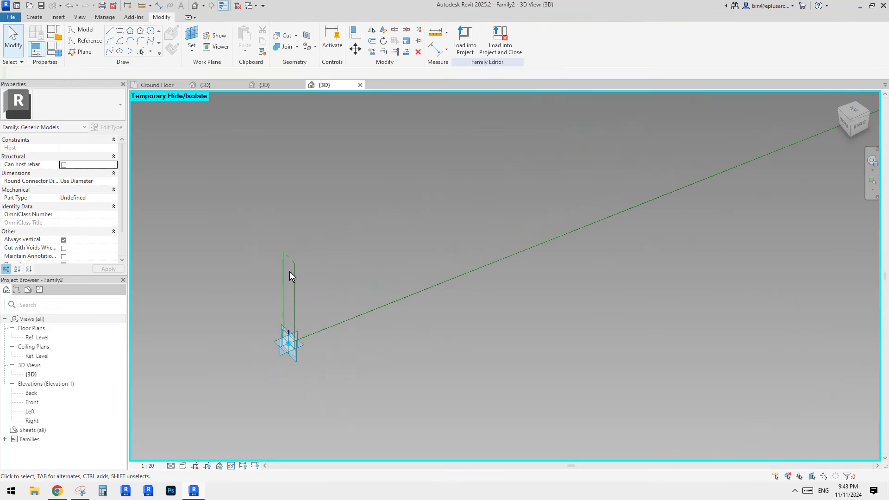
Examine the beam profile's height dimension by selecting its upper reference line, with a brief look back at the roof project
left_click_drag(244, 224, 331, 286)
middle_click_drag(316, 283, 361, 254, "shift")
middle_click_drag(287, 283, 303, 271, "shift")
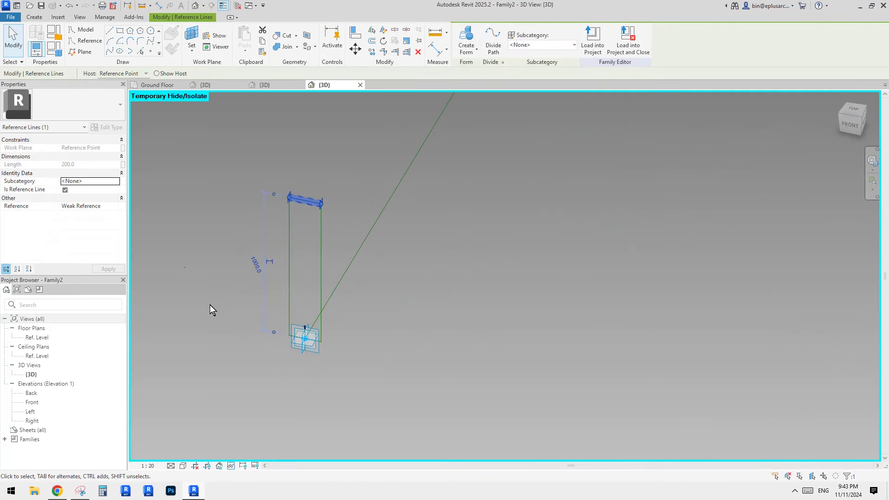
middle_click_drag(248, 193, 301, 206)
scroll(357, 307, "down", 1)
middle_click_drag(358, 307, 354, 305)
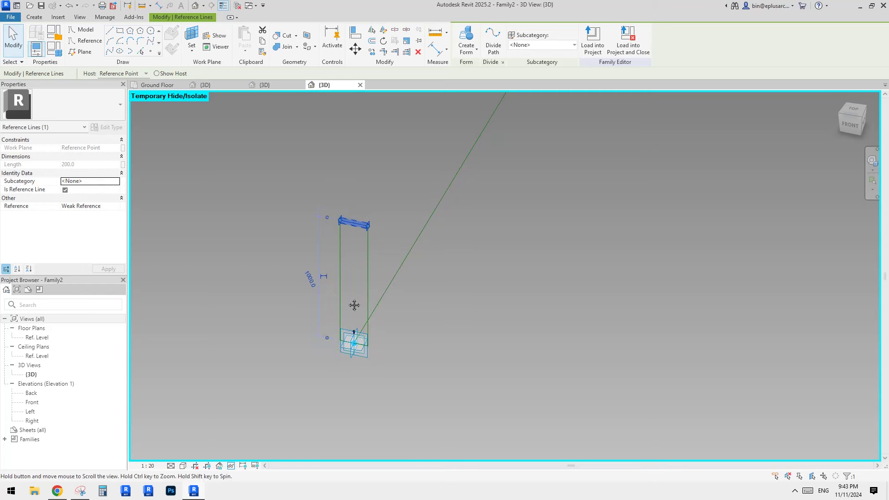
left_click(223, 85)
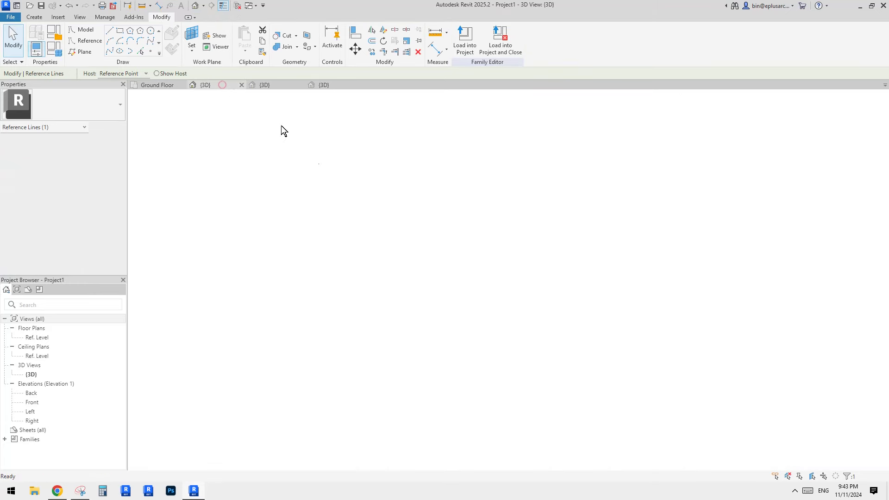
left_click(325, 85)
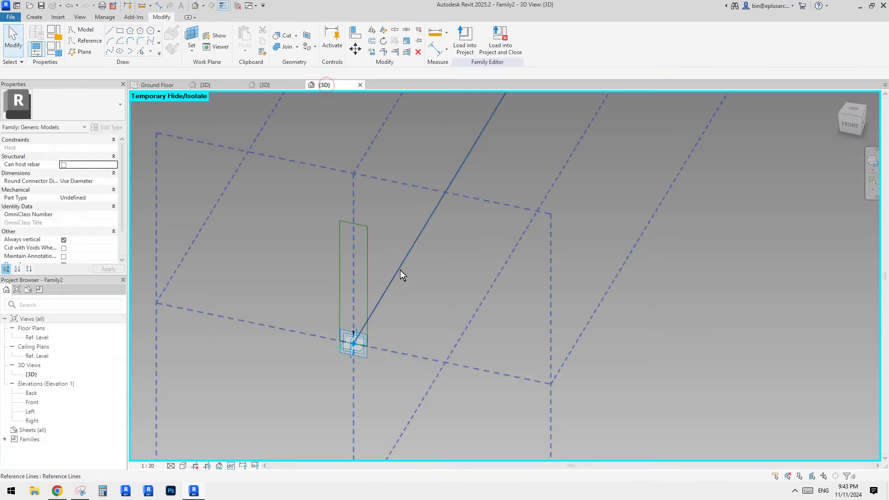
Set the beam profile's height to 500 mm from its upper reference line
middle_click_drag(400, 270, 397, 276)
left_click_drag(288, 206, 382, 252)
left_click(316, 287)
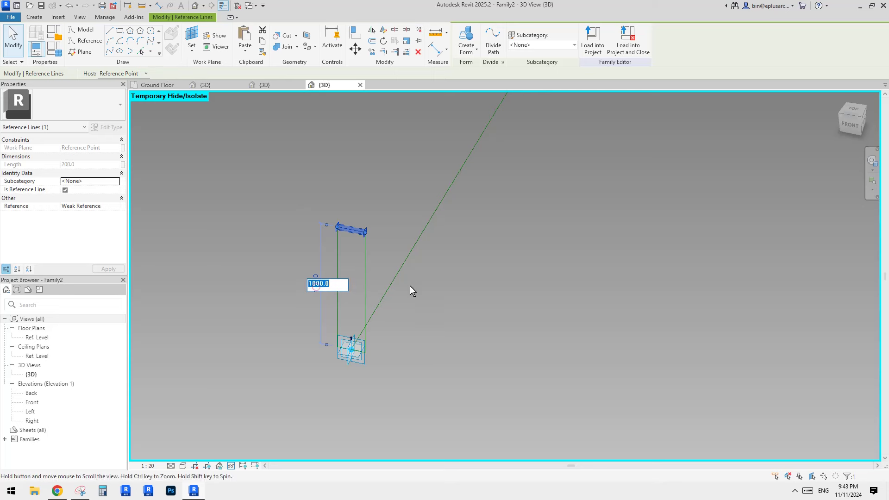
type("500")
key("Return")
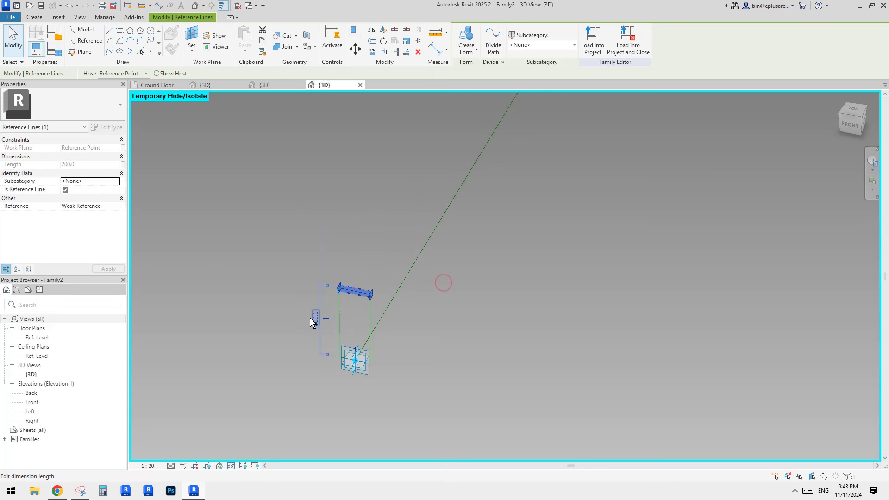
Set the beam profile's height to 400 mm
left_click(314, 318)
type("4")
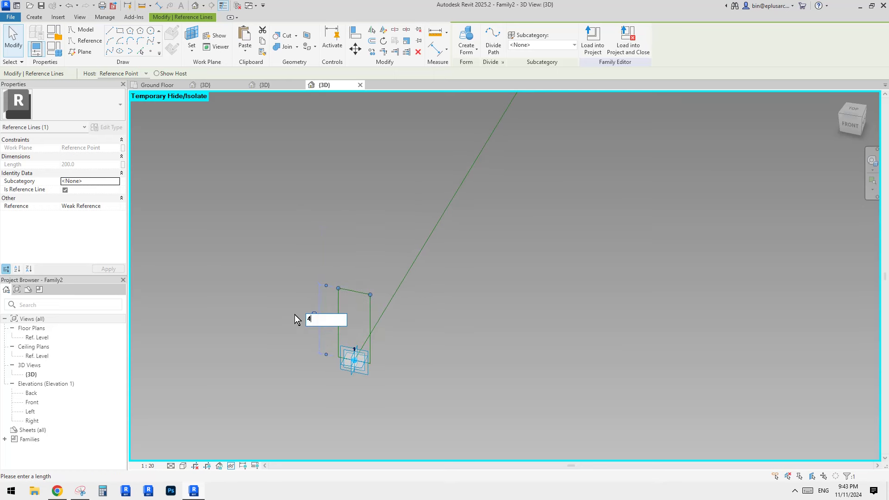
type("00")
key("Return")
left_click(272, 253)
Reduce the beam profile's width to 150 mm by repositioning one vertical reference line
left_click(369, 324)
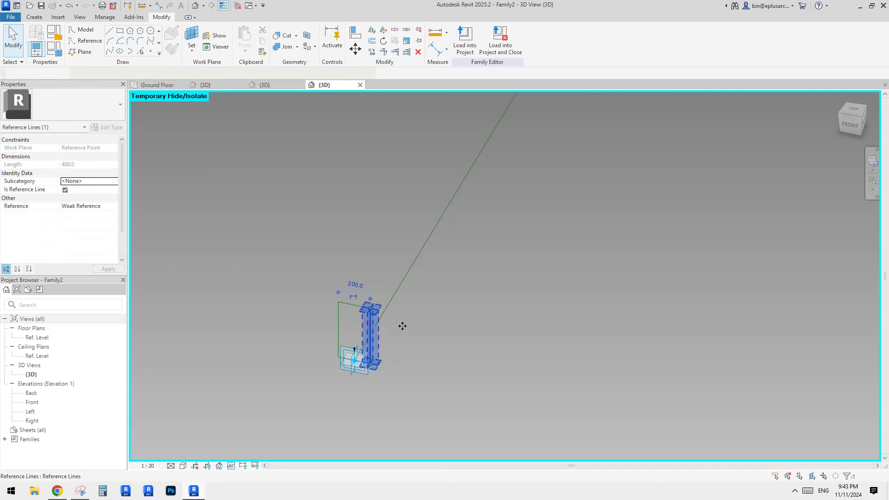
scroll(353, 328, "up", 2)
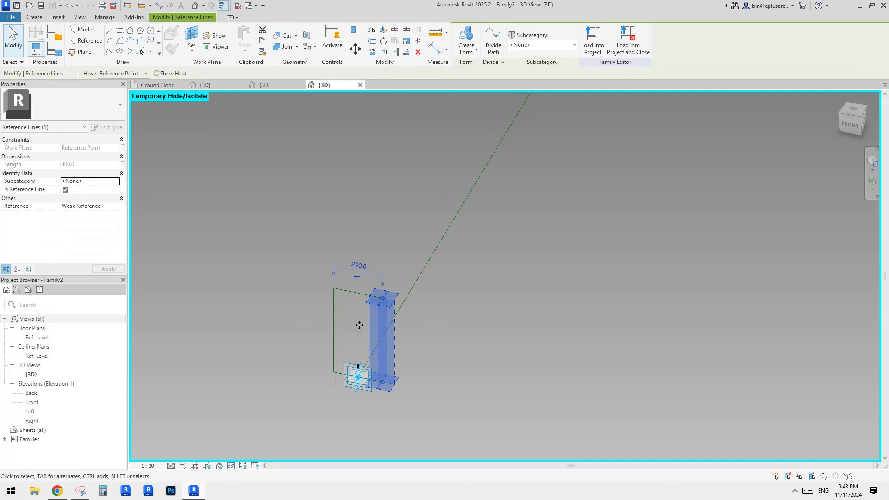
left_click(358, 265)
type("150")
key("Return")
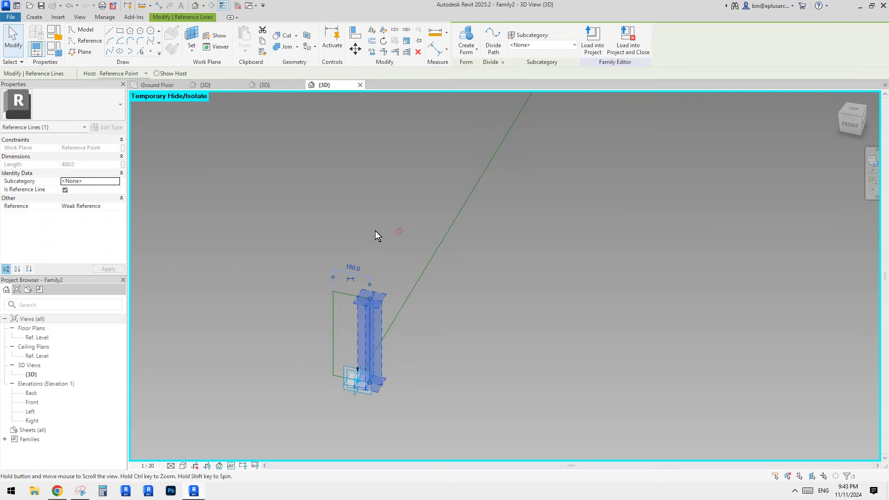
left_click(400, 231)
Set the first beam profile's width to 100 mm from its opposite vertical reference line
left_click(331, 319)
left_click(350, 387)
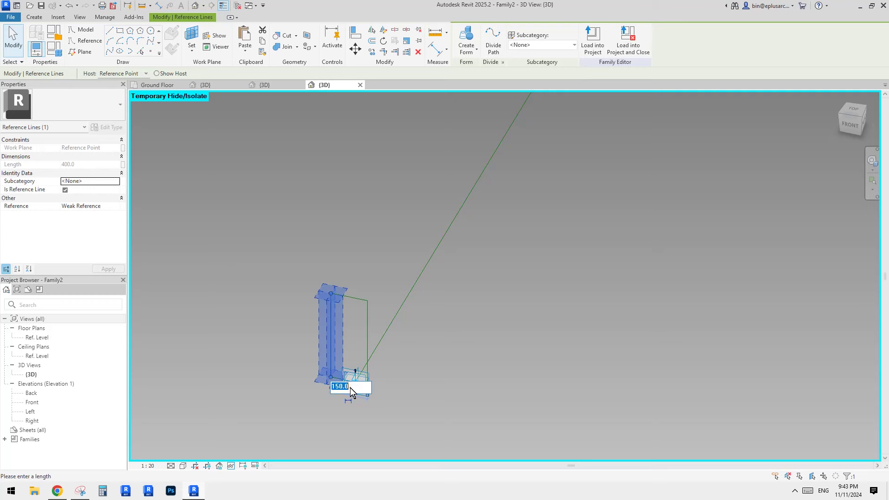
type("100")
key("Return")
left_click(413, 296)
Set the height of the profile at the beam's far end, at point 2, to 400 mm from its upper reference line
scroll(389, 317, "down", 3)
middle_click_drag(633, 142, 339, 198)
left_click(382, 202)
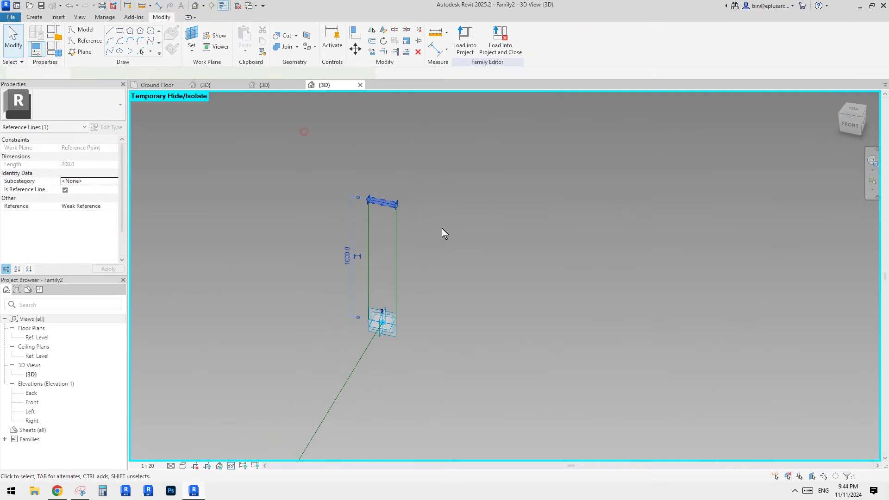
left_click(345, 257)
type("400")
key("Return")
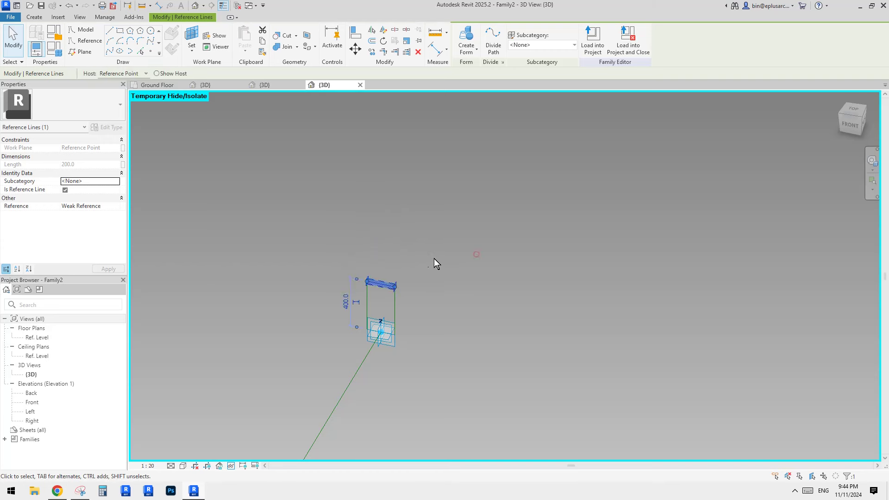
left_click(434, 258)
Reduce the far-end profile's width to 150 mm by repositioning one vertical reference line
left_click(392, 299)
left_click(378, 260)
type("15")
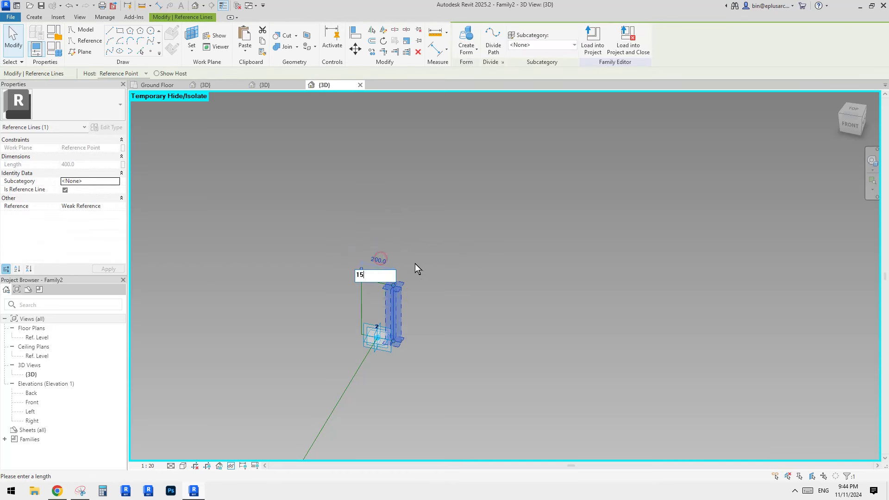
type("0")
key("Return")
left_click(463, 241)
Set the far-end profile's width to 100 mm from its other vertical reference line
left_click(361, 301)
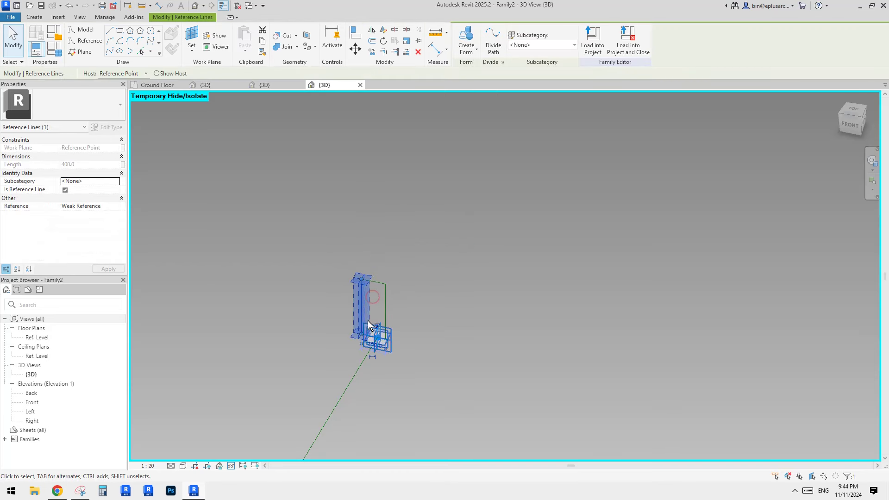
left_click(371, 344)
type("100")
key("Return")
left_click(463, 337)
Reset the temporary hide/isolate and check the slimmed solid beam along its full length
scroll(415, 291, "down", 1)
middle_click_drag(399, 295, 429, 242)
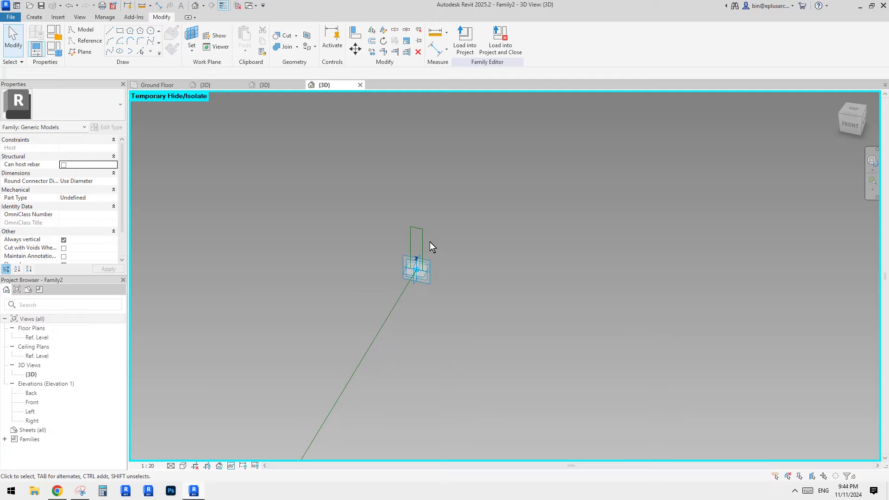
key("h")
key("r")
left_click(404, 289)
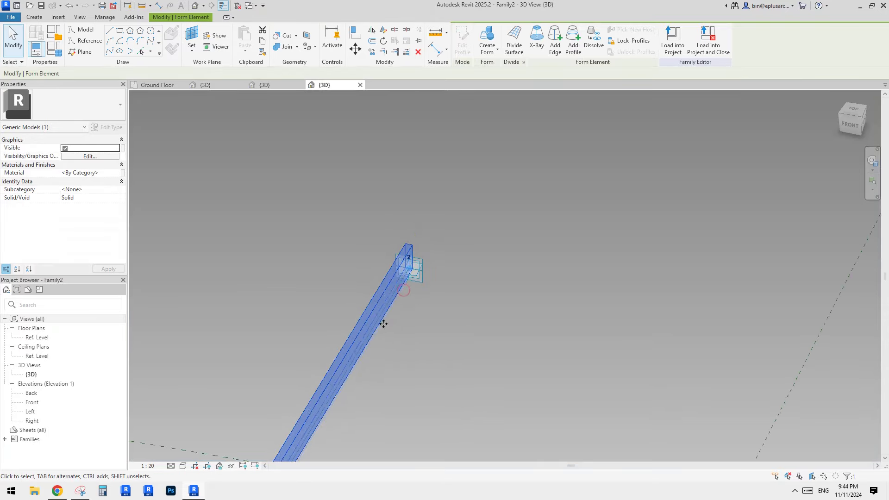
middle_click_drag(384, 324, 416, 260, "shift")
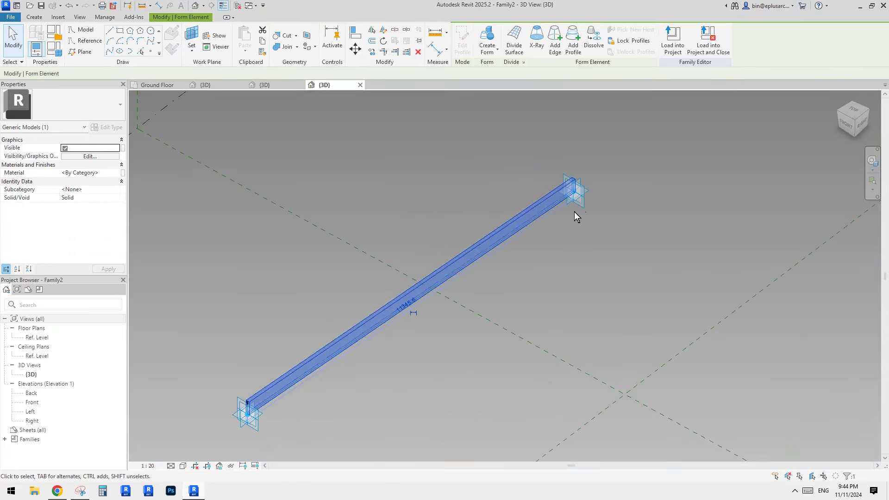
scroll(400, 310, "up", 2)
left_click(555, 139)
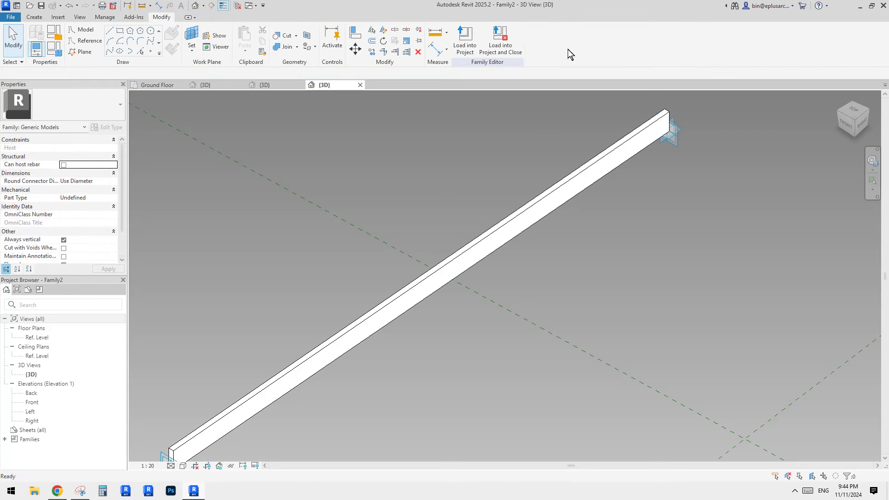
Load the updated beam family into Family1 and Project1, overwriting the existing version in both
left_click(459, 42)
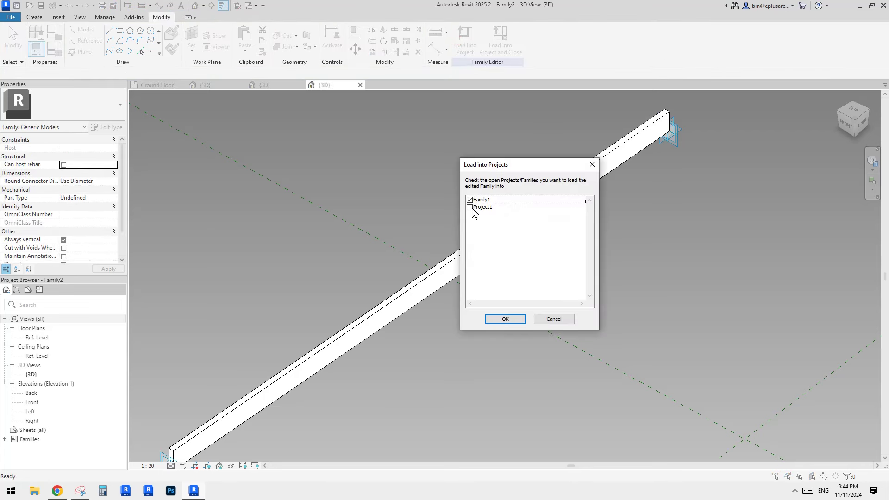
left_click(470, 207)
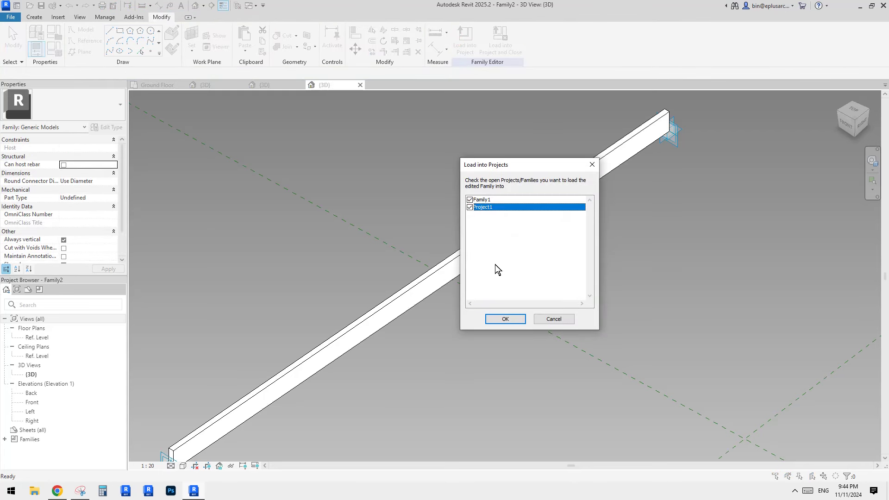
left_click(503, 319)
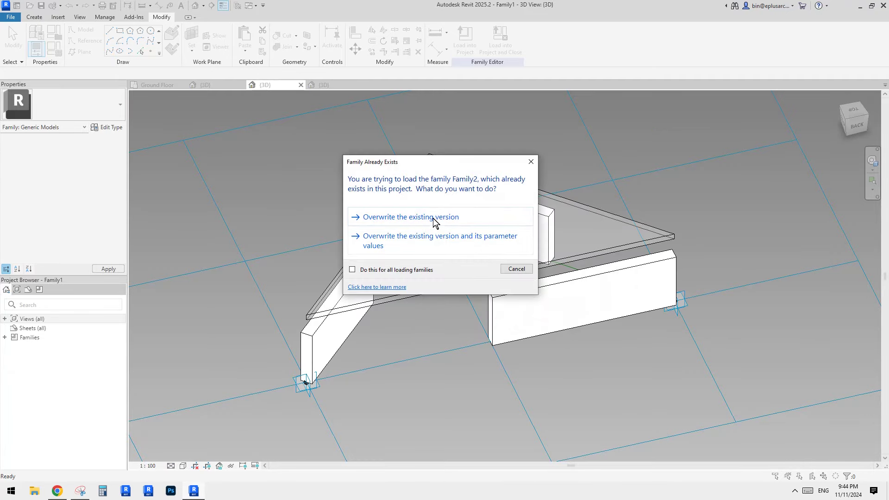
left_click(432, 217)
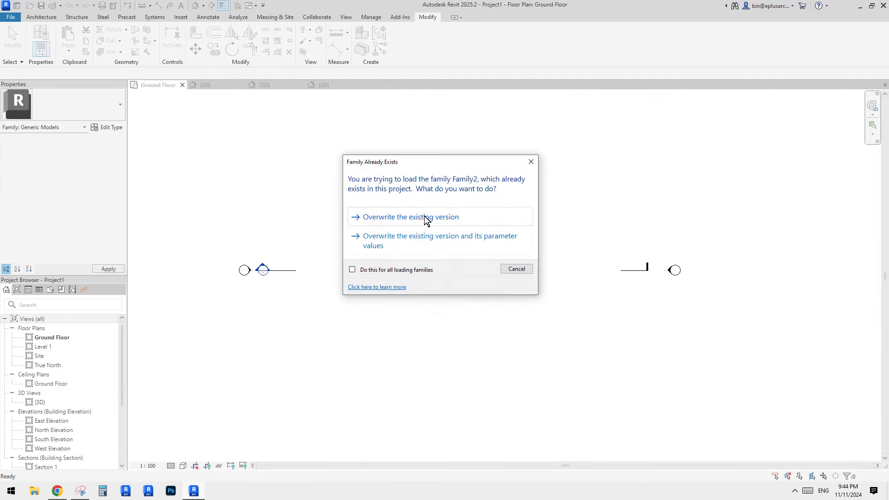
left_click(426, 218)
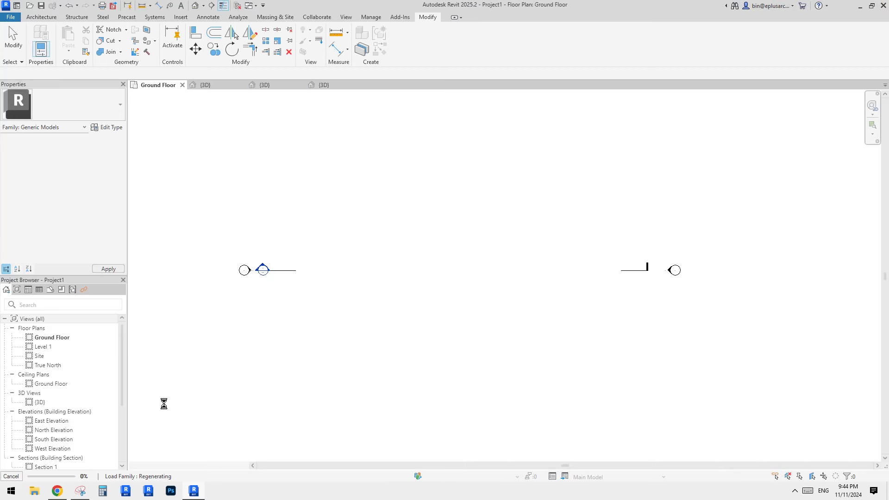
Switch to the Reddit post in Chrome and compare the interior and exterior reference photos of the wavy roof
left_click(59, 493)
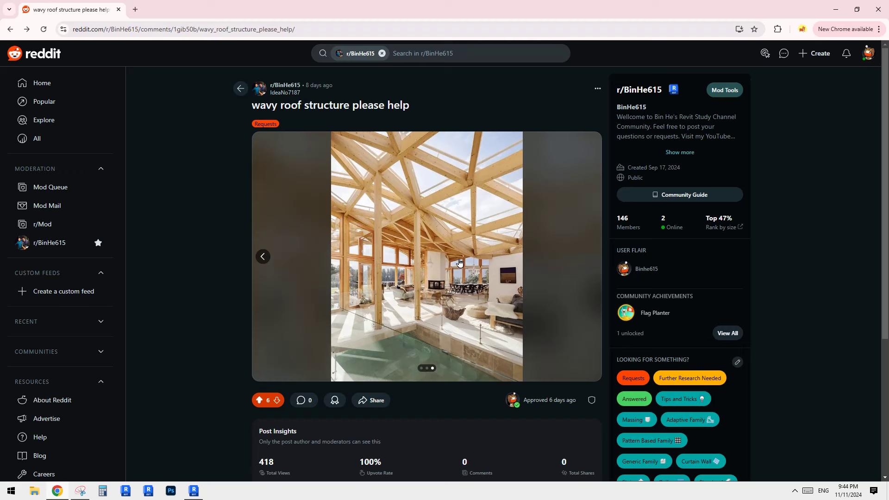
left_click(259, 256)
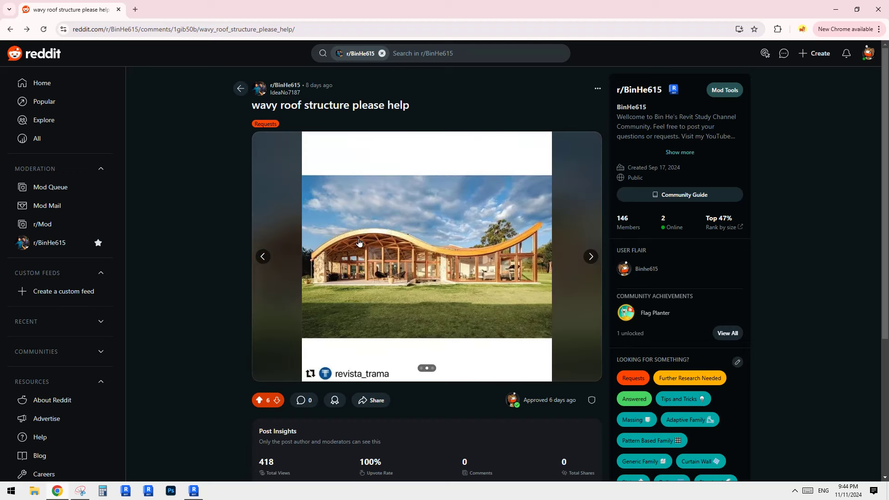